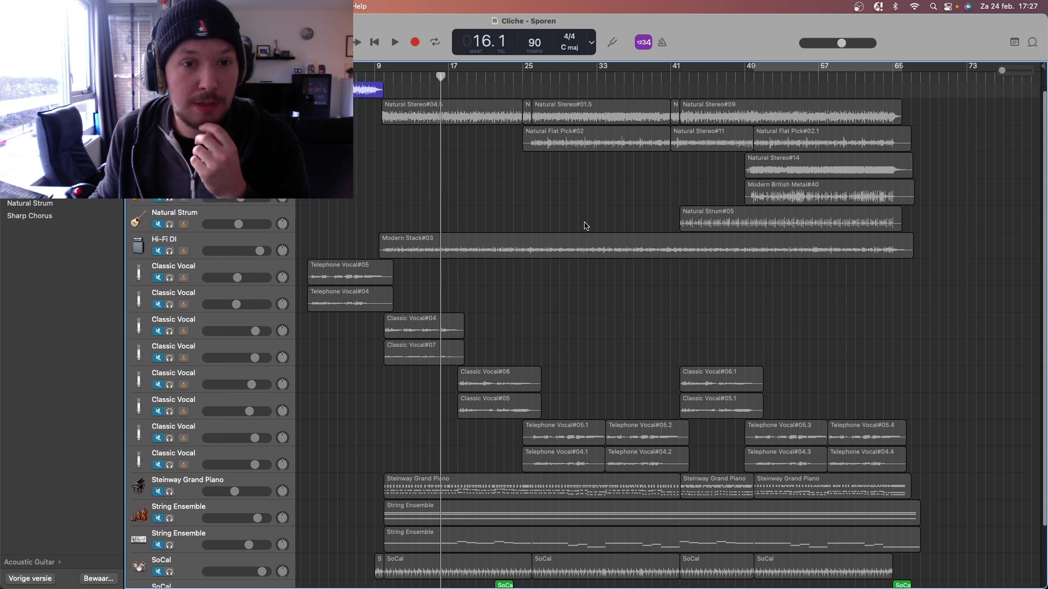
Play the song from the beginning.
scroll(584, 226, down, 1)
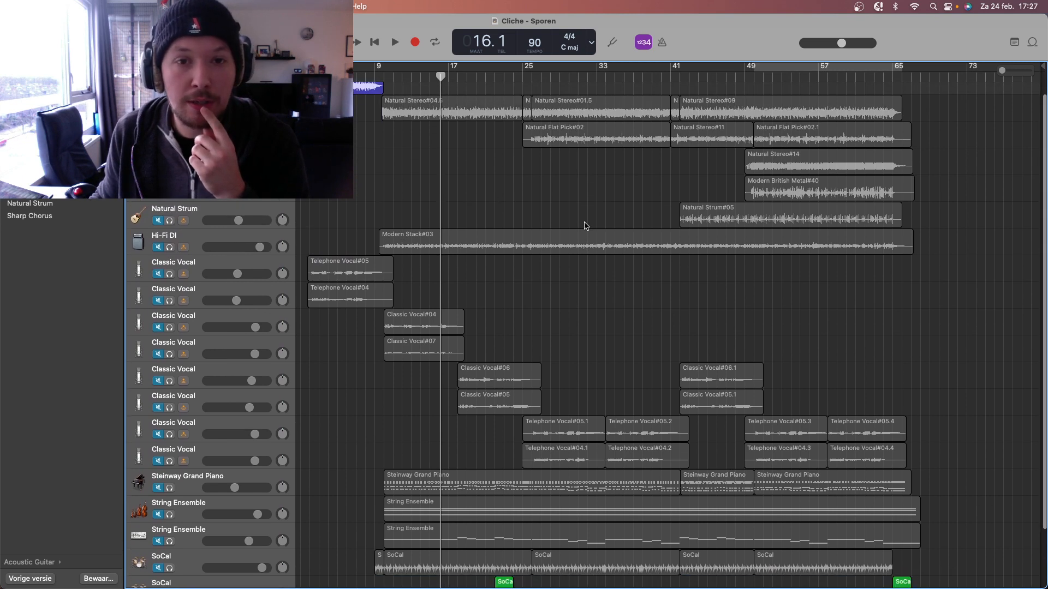
scroll(611, 220, down, 4)
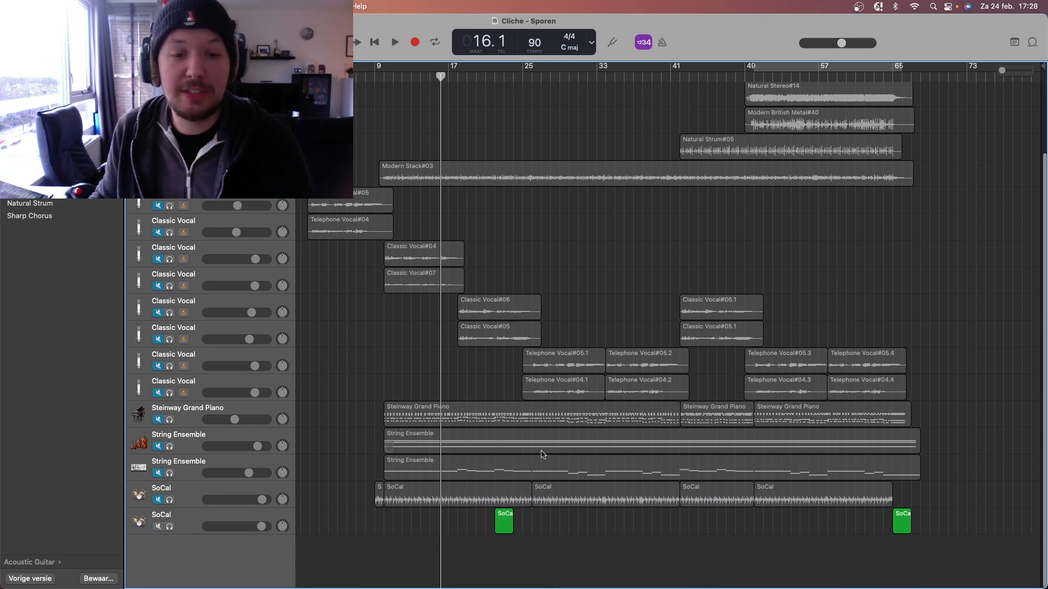
scroll(446, 463, up, 5)
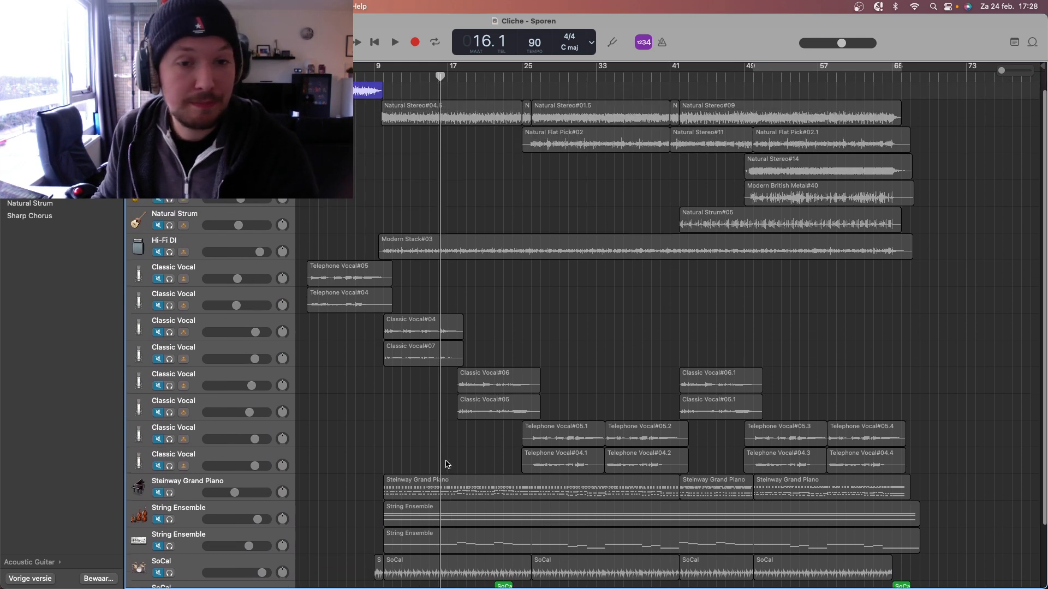
key(Return)
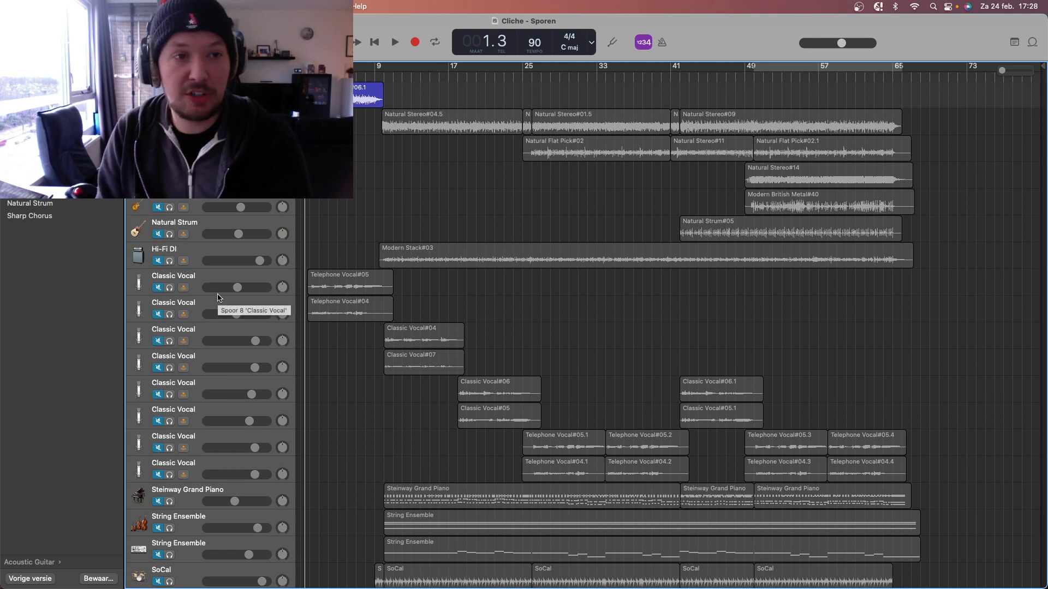
key(space)
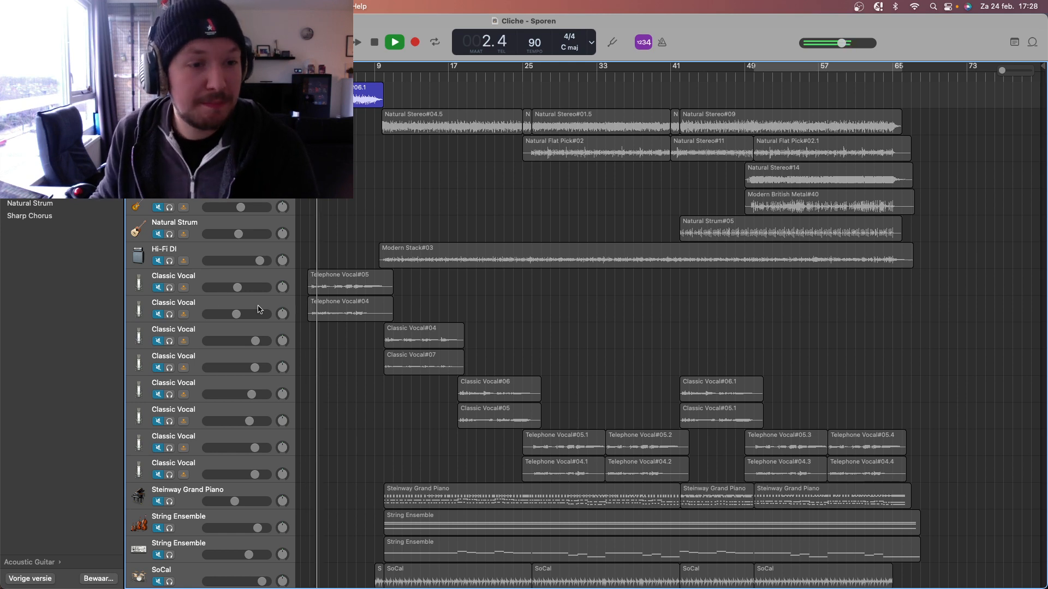
Unmute the first two Classic Vocal tracks, which hold the regions Telephone Vocal#05 and Telephone Vocal#04.
click(192, 293)
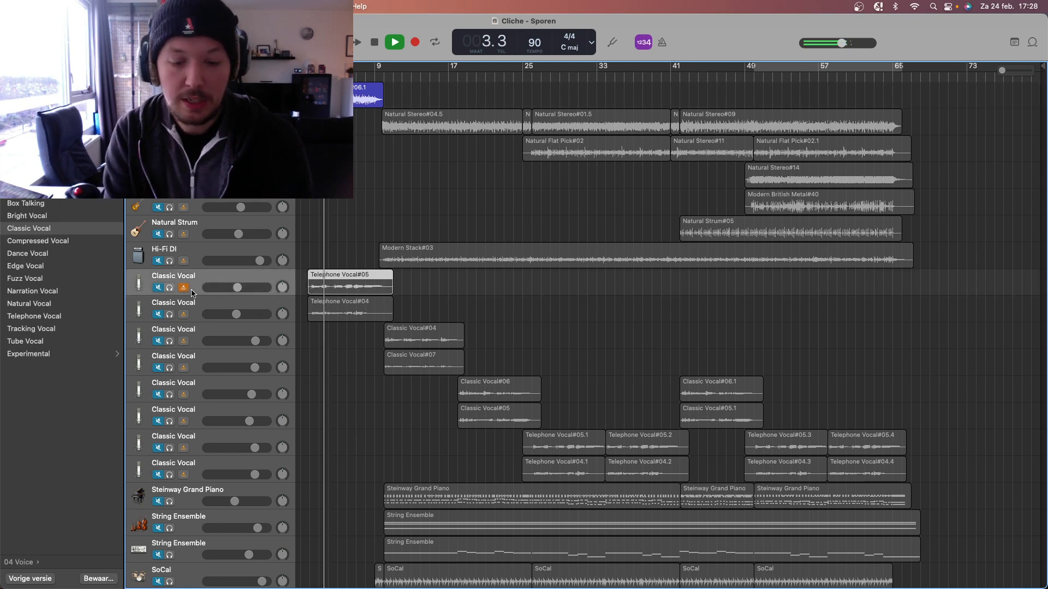
key(m)
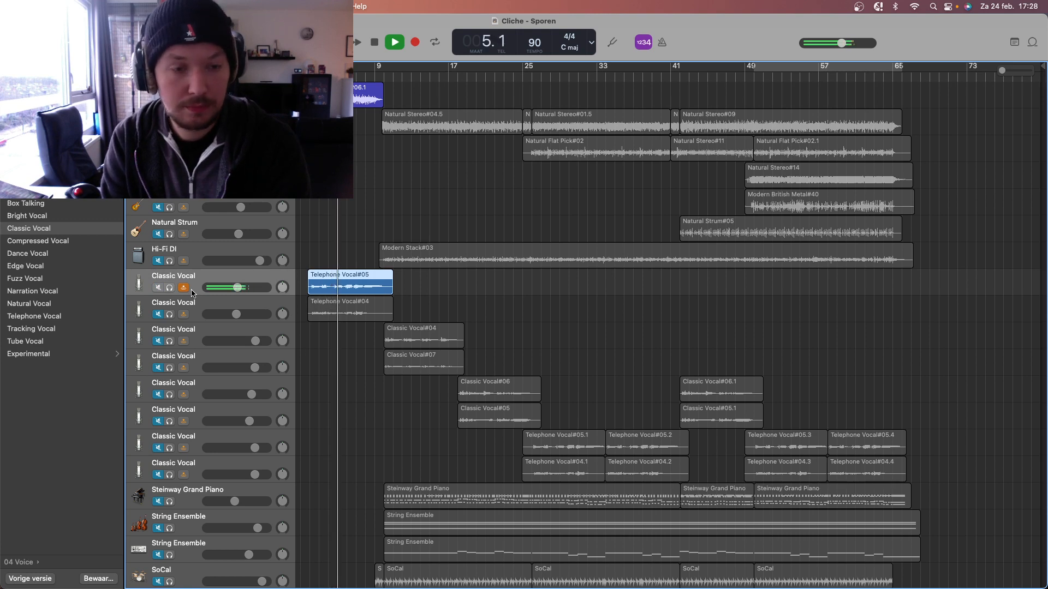
key(Down)
key(m)
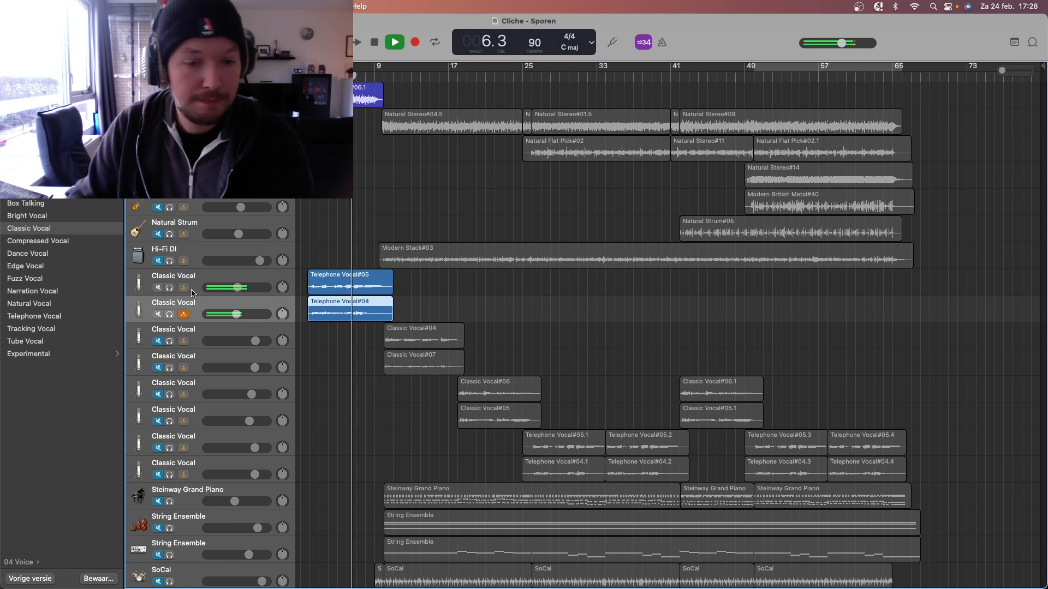
Unmute the upper SoCal drum track with the yellow drummer regions.
scroll(487, 312, down, 3)
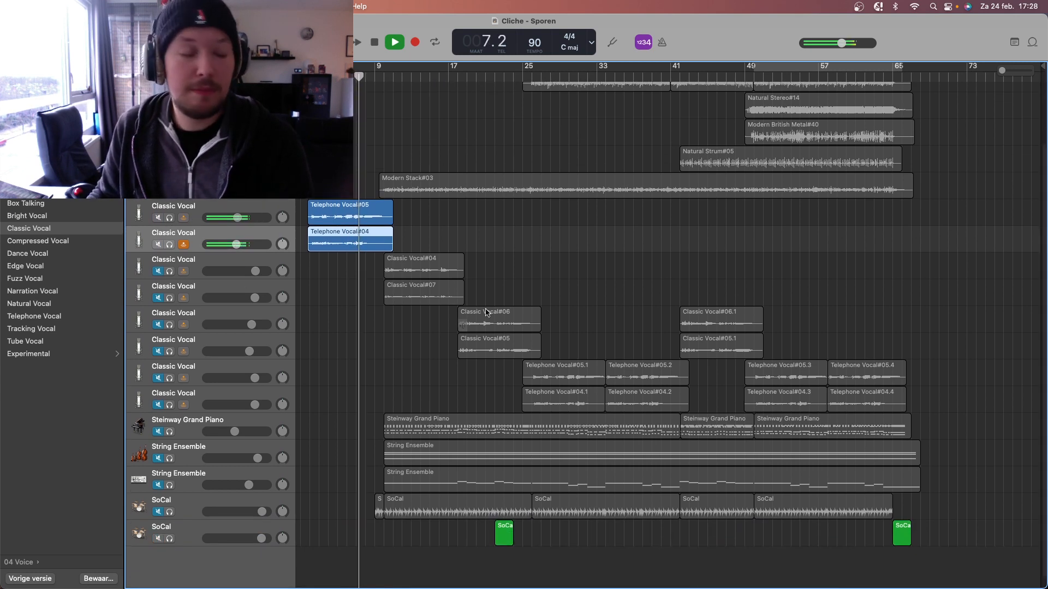
scroll(393, 355, down, 1)
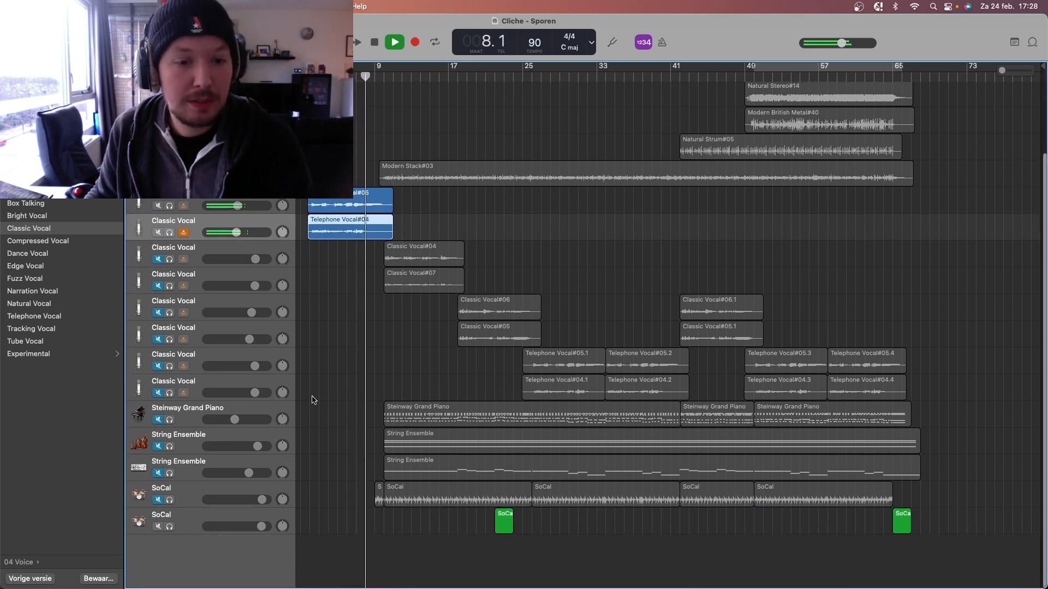
click(159, 502)
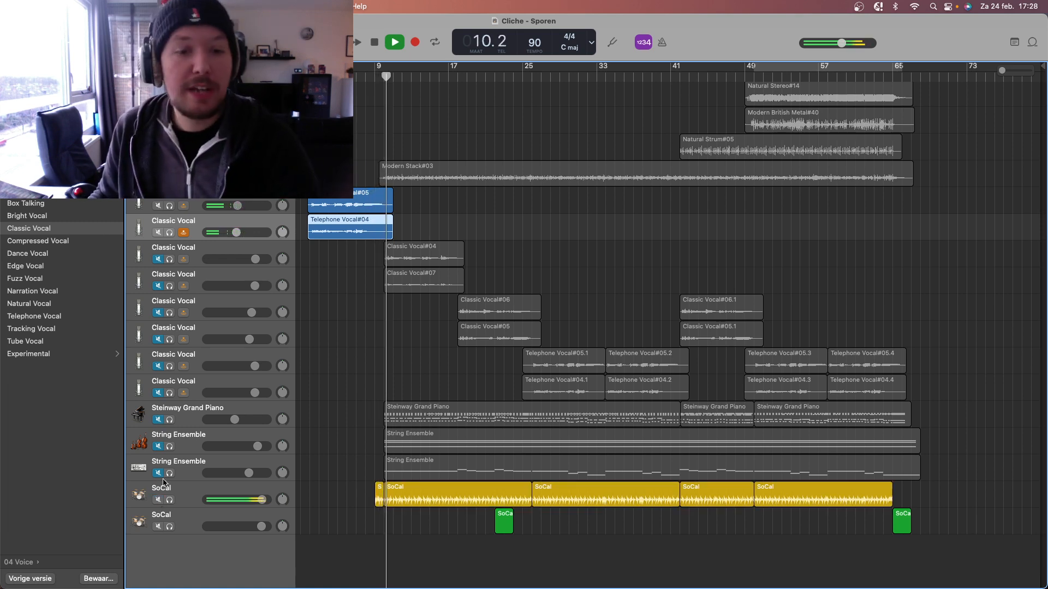
Inspect the upper SoCal track's sound controls and its Drummer editor settings.
click(192, 503)
key(b)
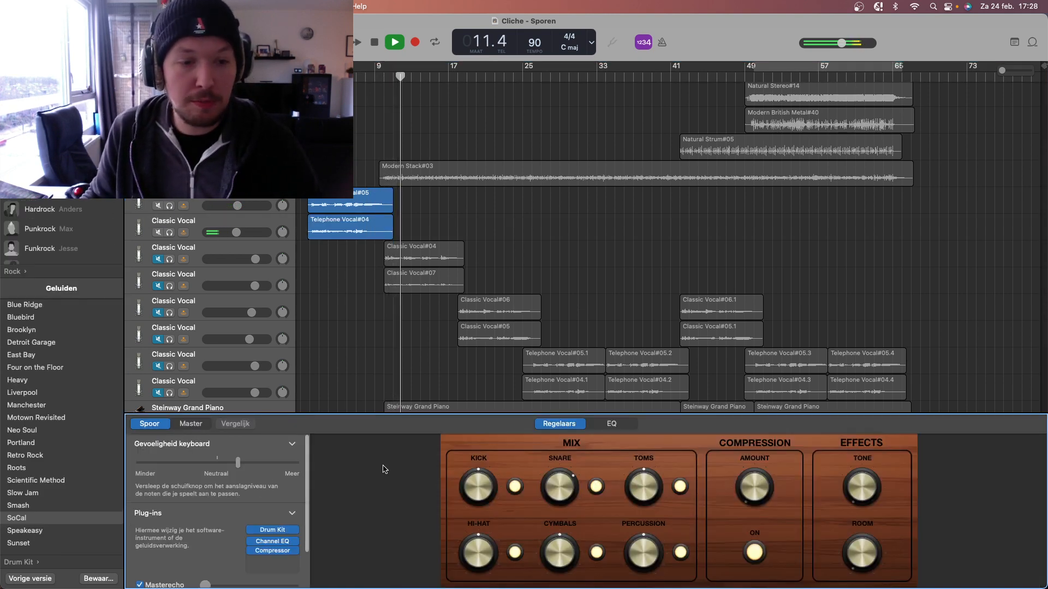
key(e)
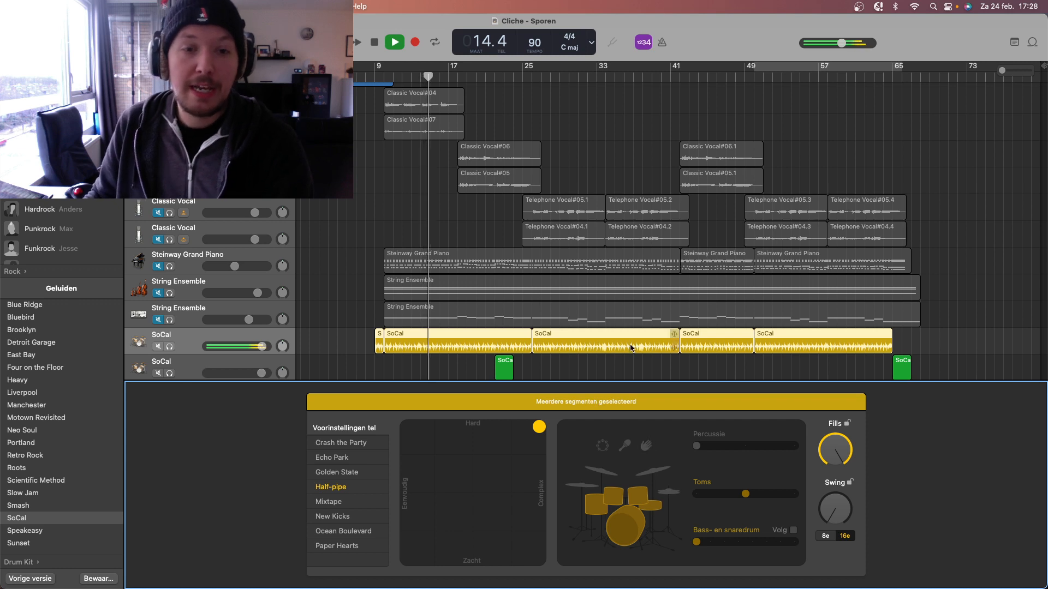
Show the lower SoCal track's notes in the piano roll and stop playback.
scroll(629, 346, down, 2)
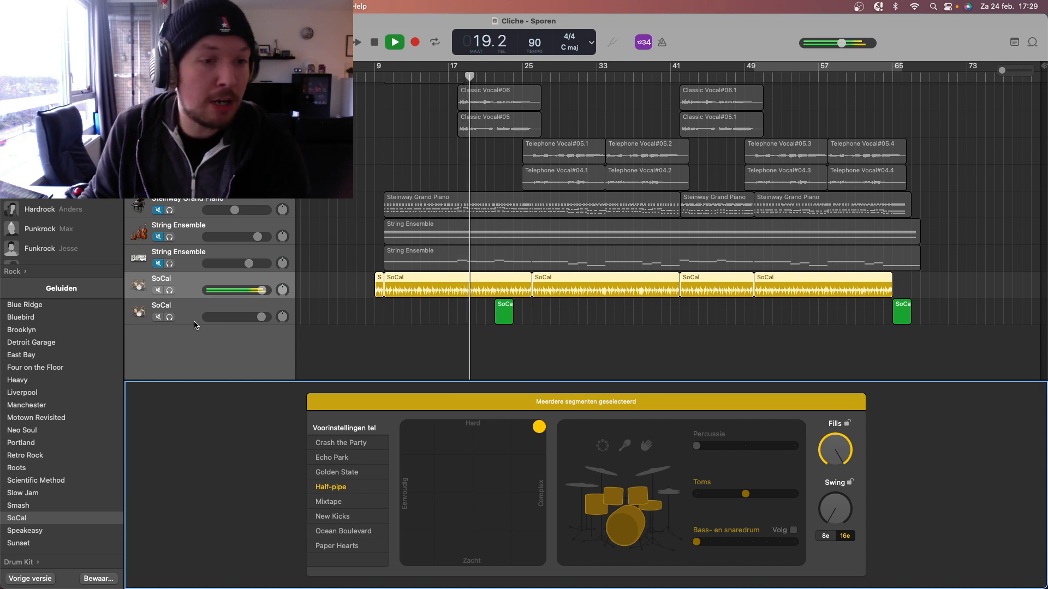
click(407, 318)
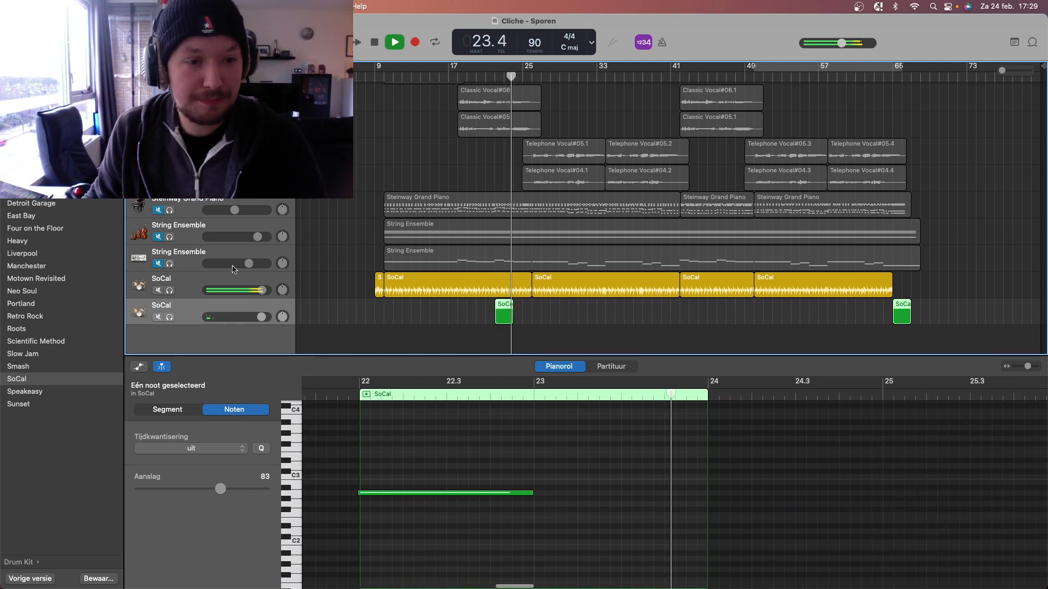
key(space)
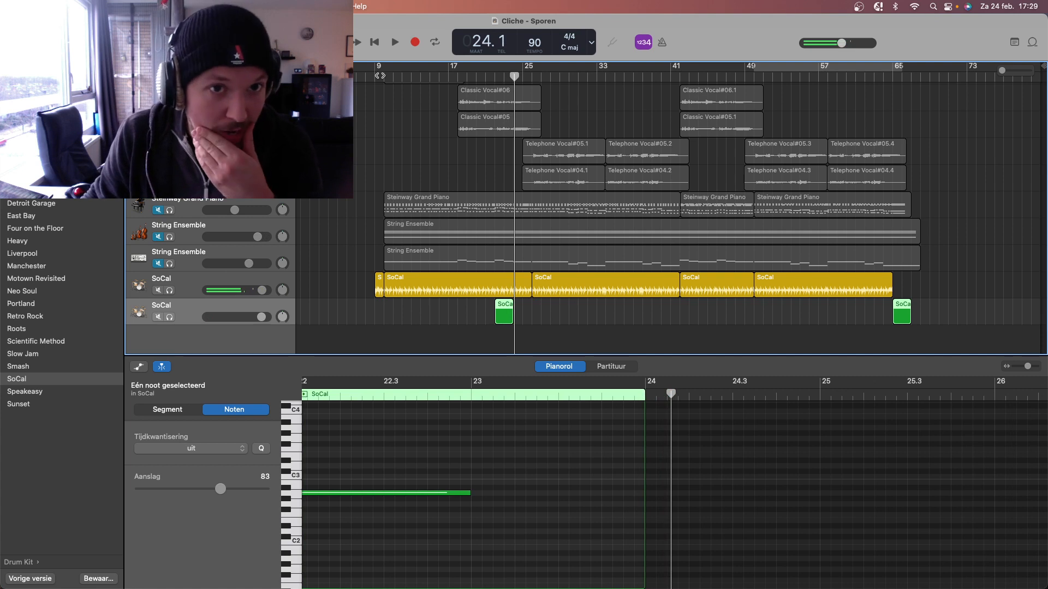
Unmute the first String Ensemble track and play the song from bar 9.
click(376, 76)
click(159, 239)
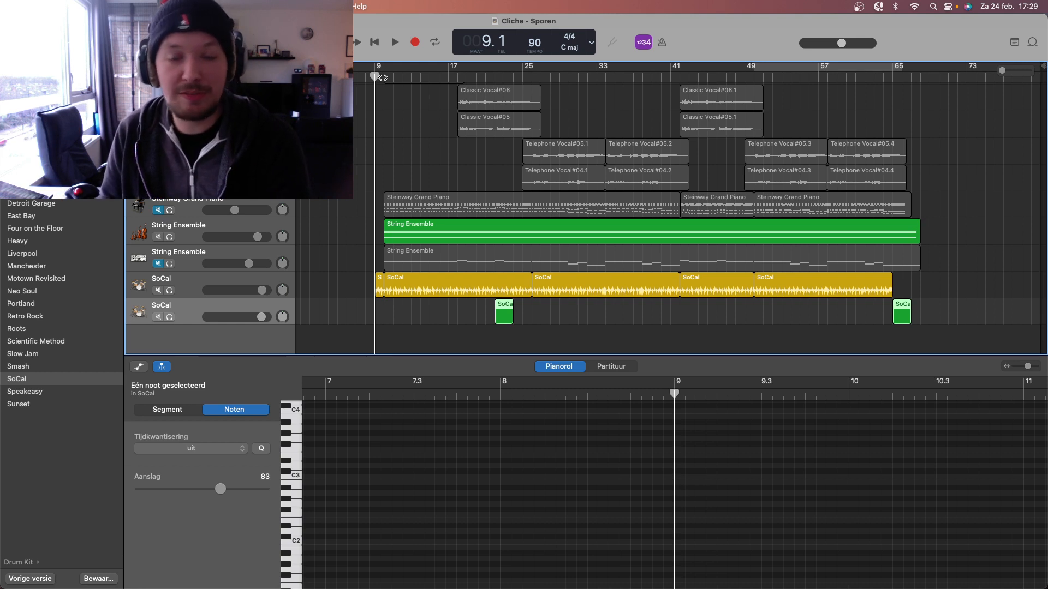
key(space)
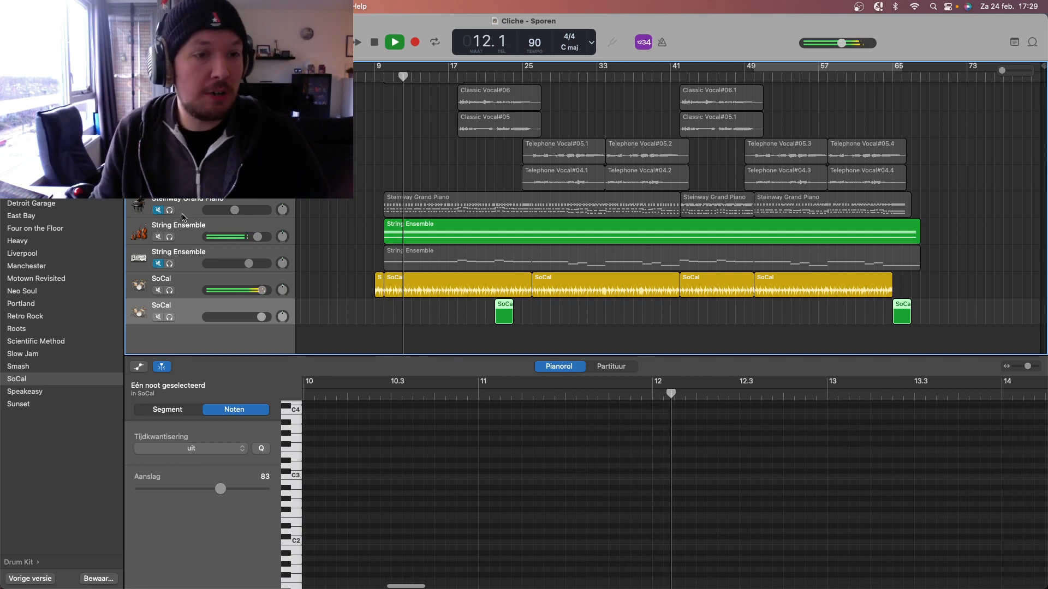
Unmute the Steinway Grand Piano track during playback.
scroll(183, 217, up, 8)
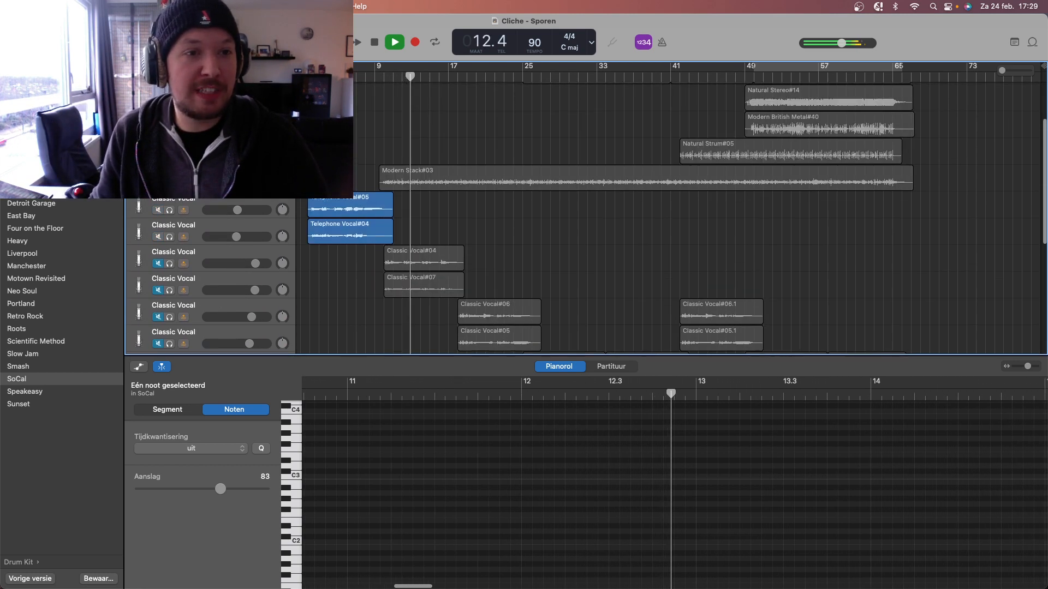
scroll(584, 213, up, 3)
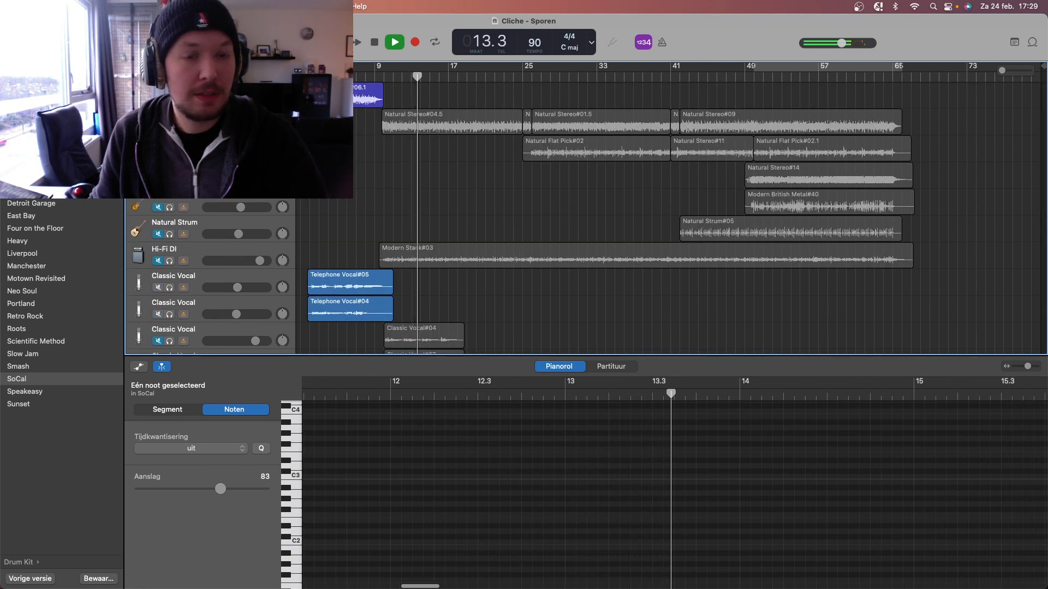
scroll(303, 202, down, 10)
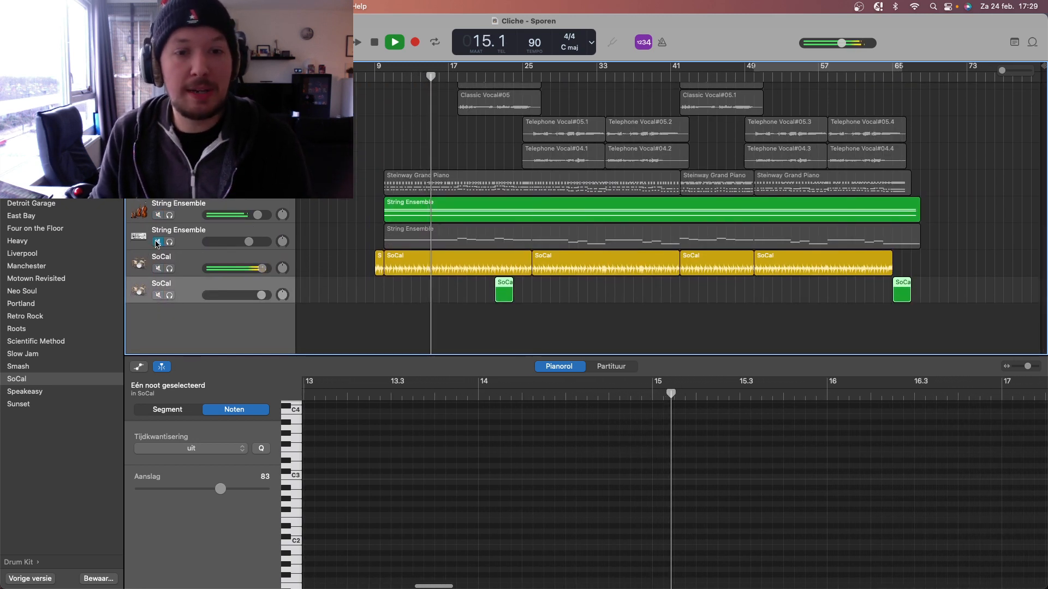
click(159, 189)
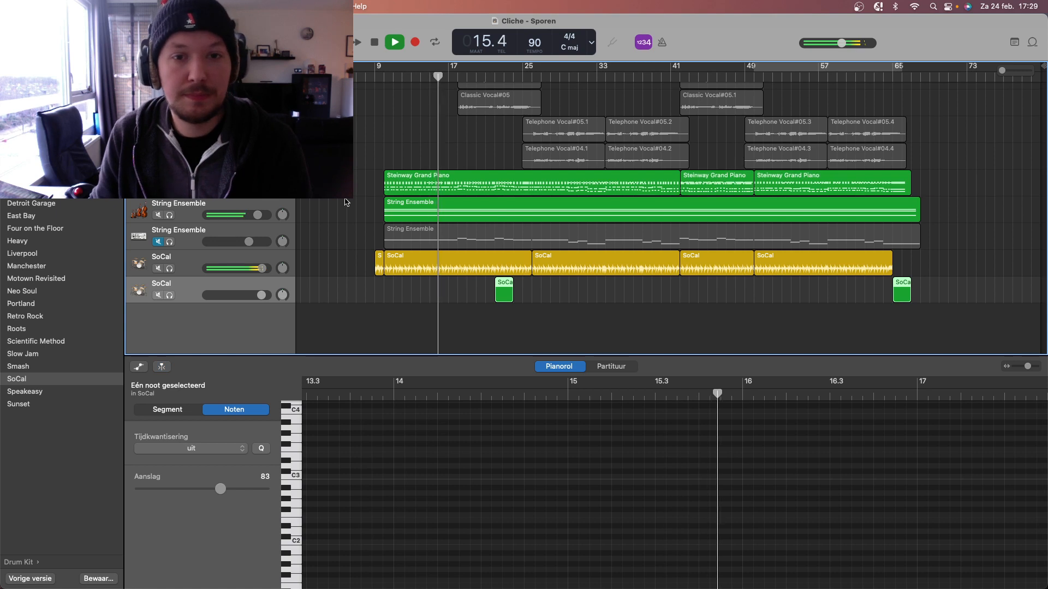
Mute the Steinway Grand Piano track again.
scroll(163, 218, up, 2)
scroll(163, 222, up, 3)
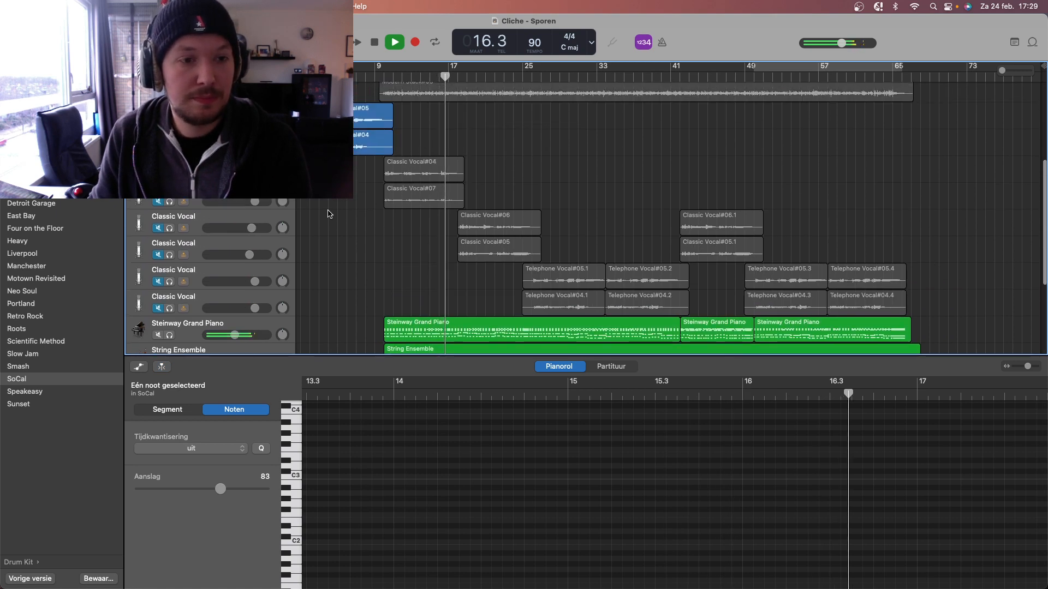
click(159, 278)
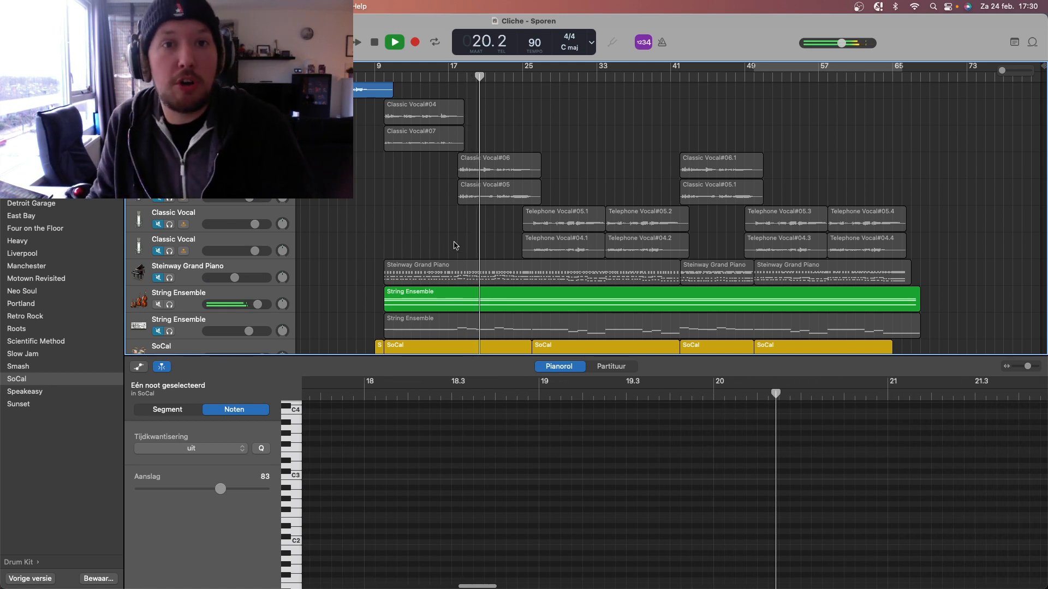
Unmute the guitar track holding Natural Stereo#04.5 and the Steinway Grand Piano track.
scroll(454, 250, up, 1)
scroll(454, 250, up, 5)
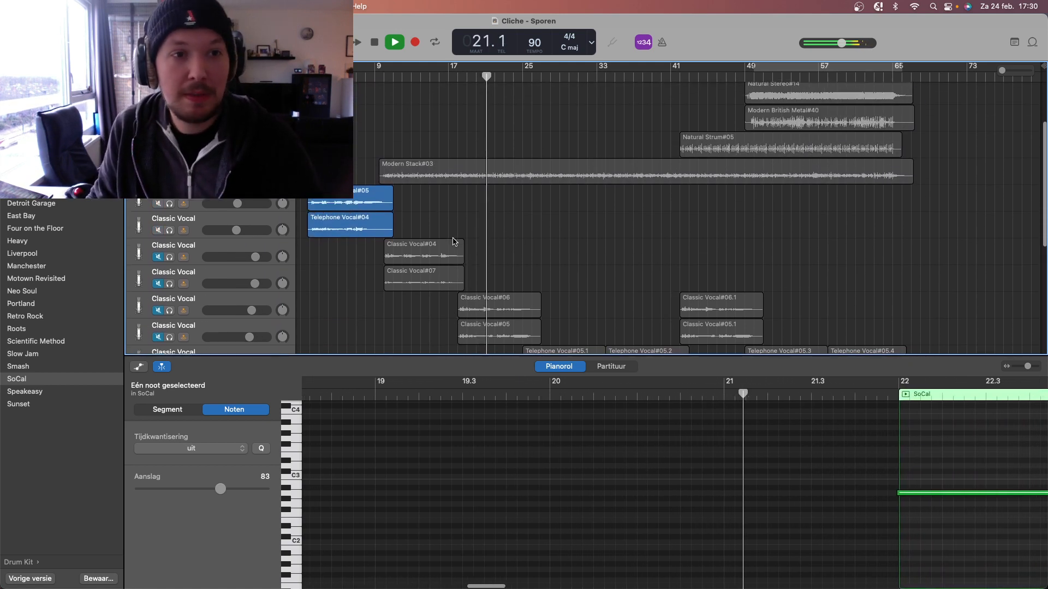
scroll(454, 250, up, 2)
scroll(453, 250, down, 12)
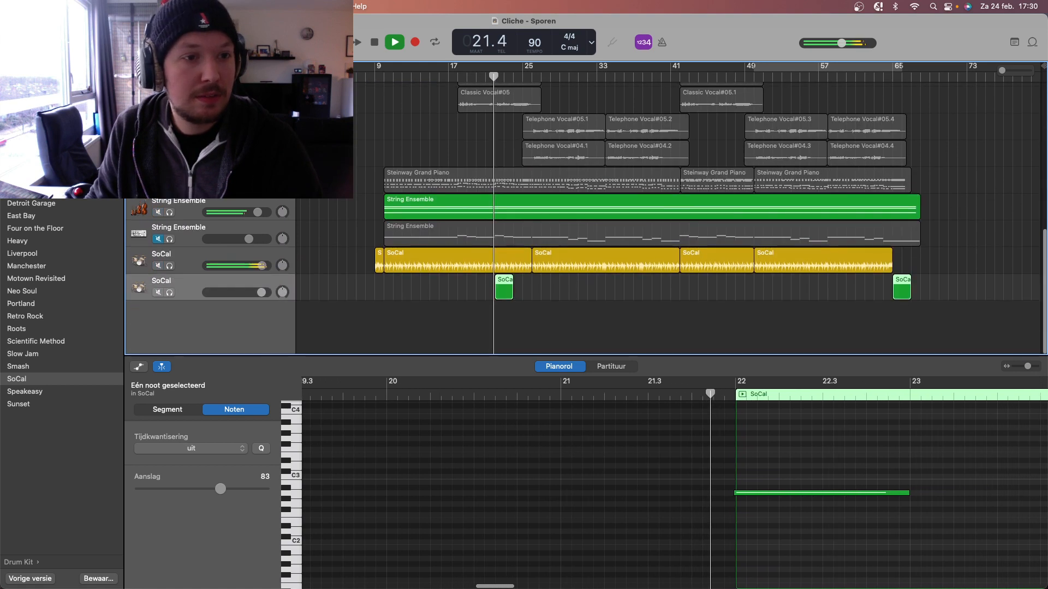
scroll(637, 204, up, 11)
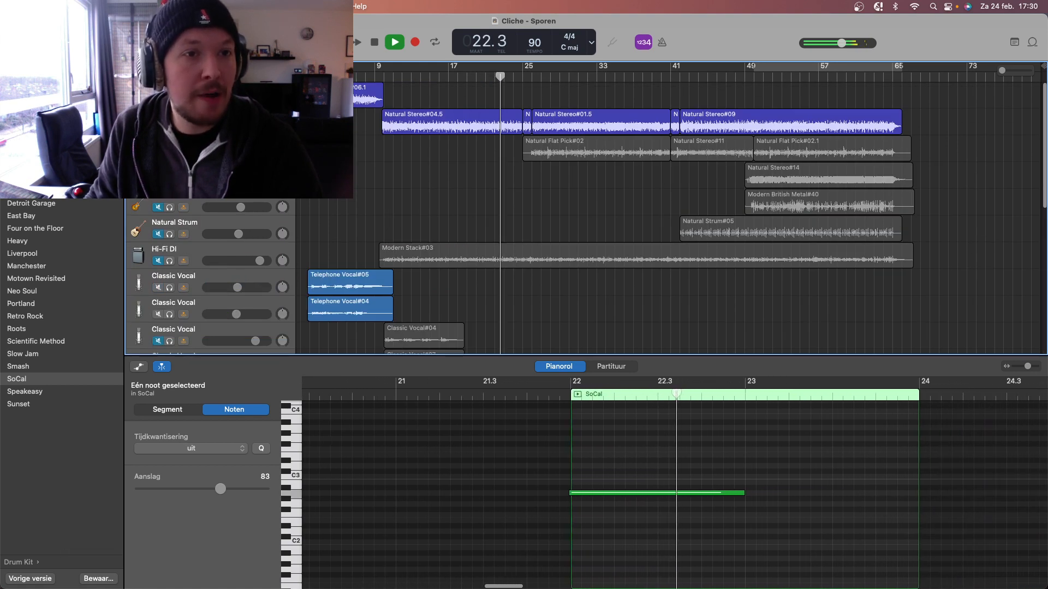
scroll(601, 206, down, 10)
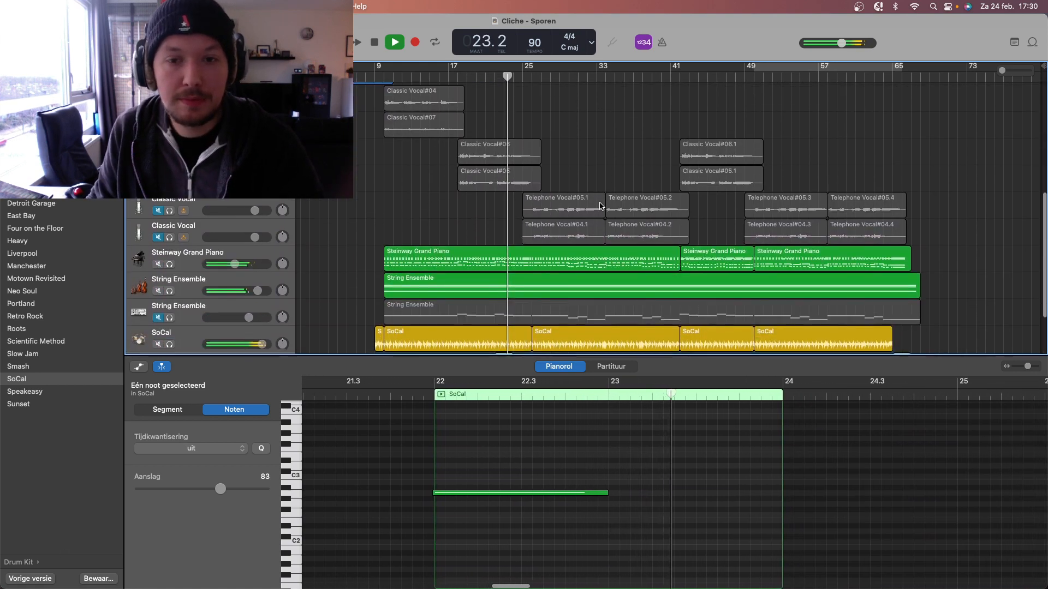
Unmute the second String Ensemble track, directly above the drum tracks.
scroll(601, 205, up, 1)
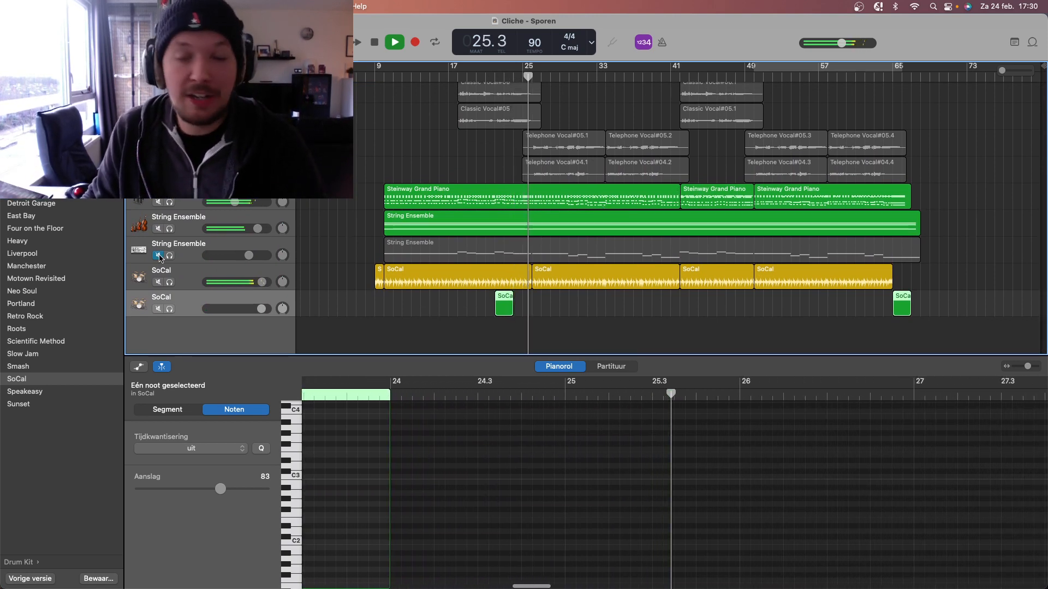
click(159, 255)
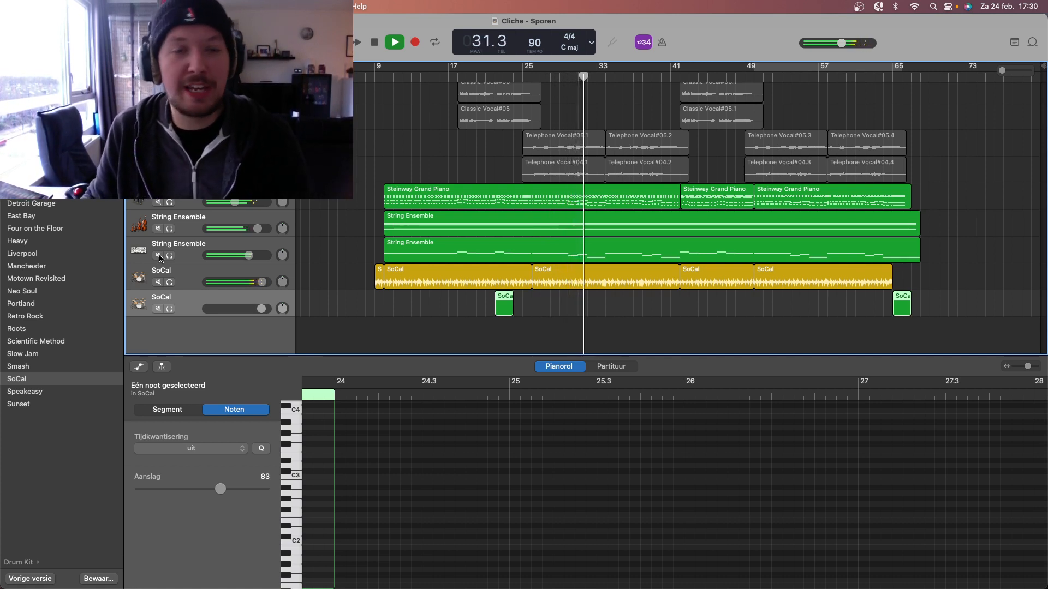
Mute both String Ensemble tracks while the song keeps playing.
scroll(275, 244, up, 10)
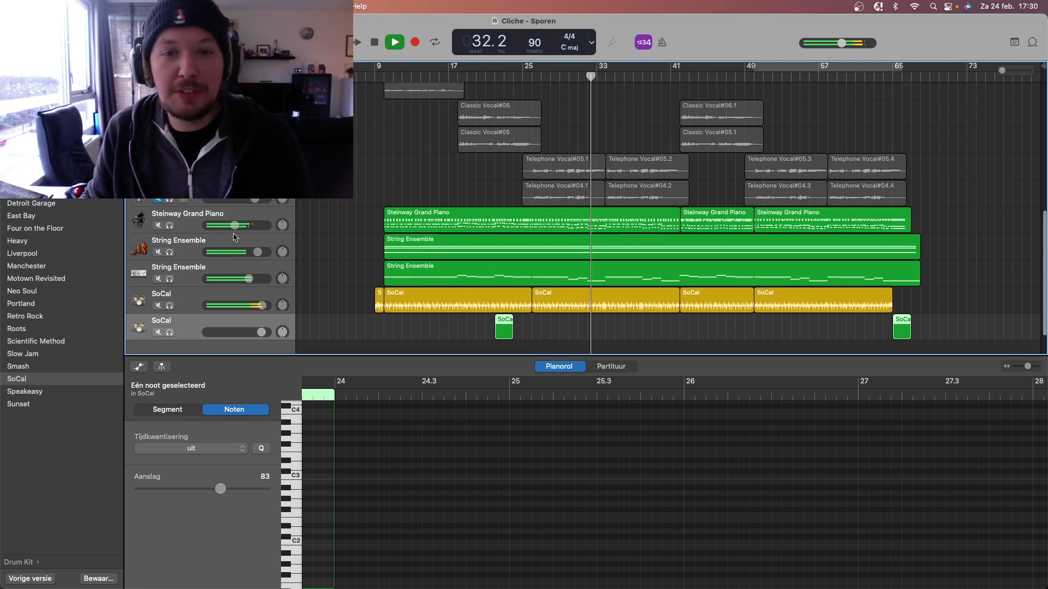
scroll(274, 243, down, 10)
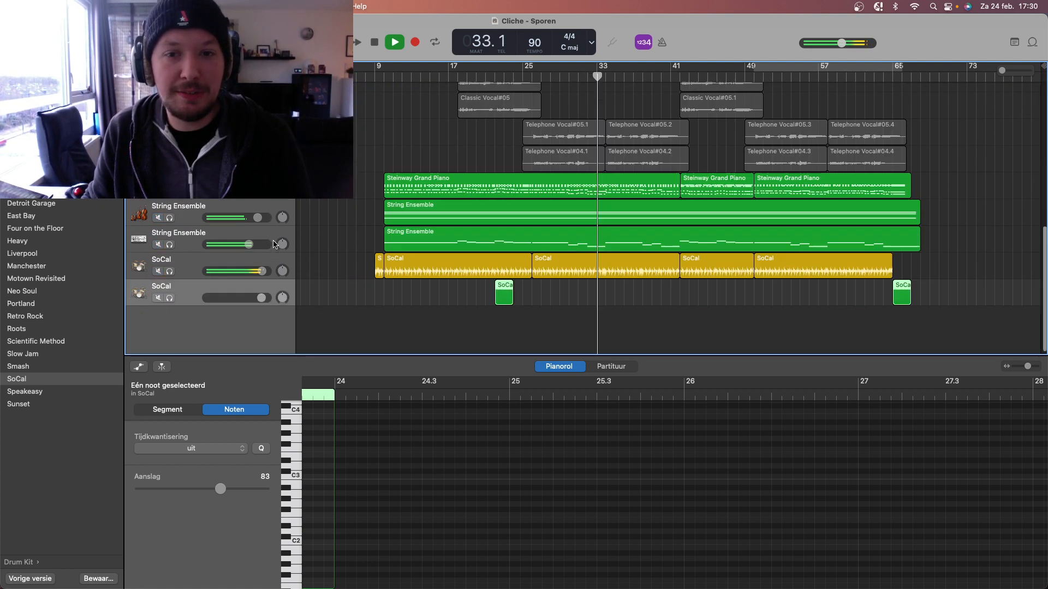
scroll(568, 236, up, 8)
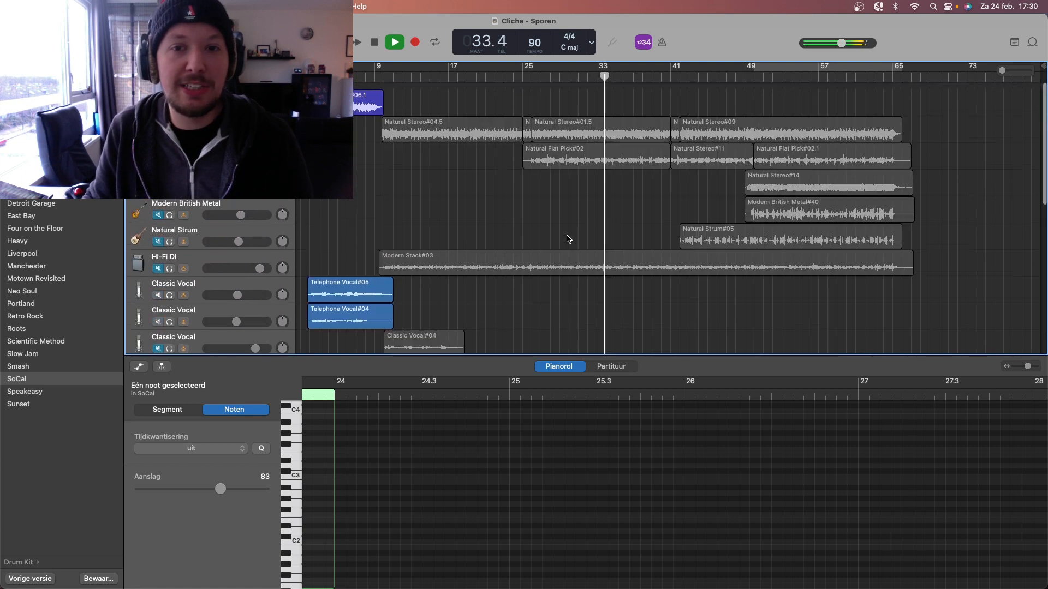
scroll(565, 224, down, 8)
scroll(564, 221, up, 1)
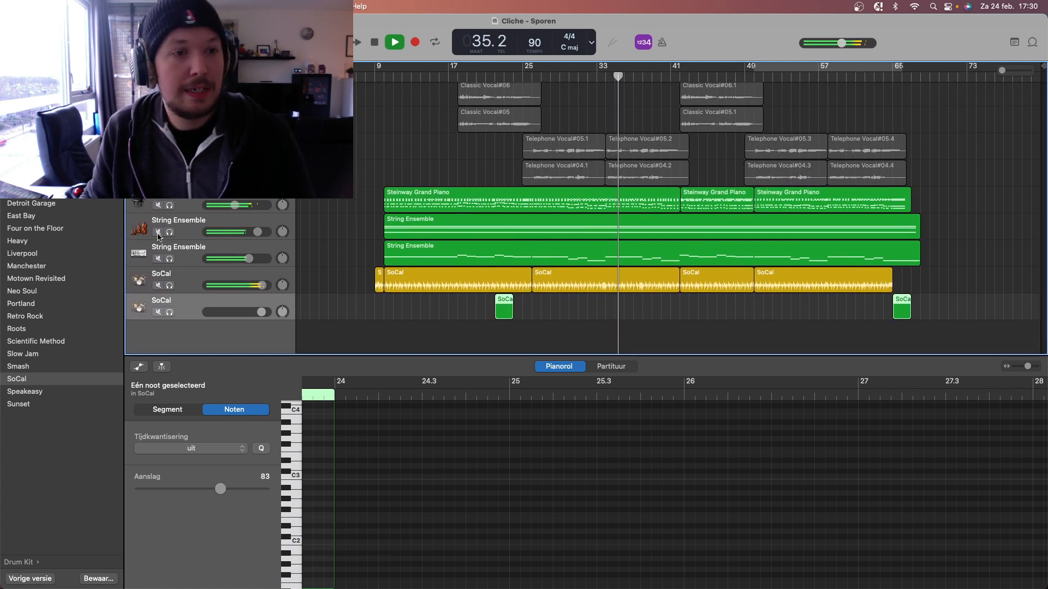
click(158, 233)
click(157, 260)
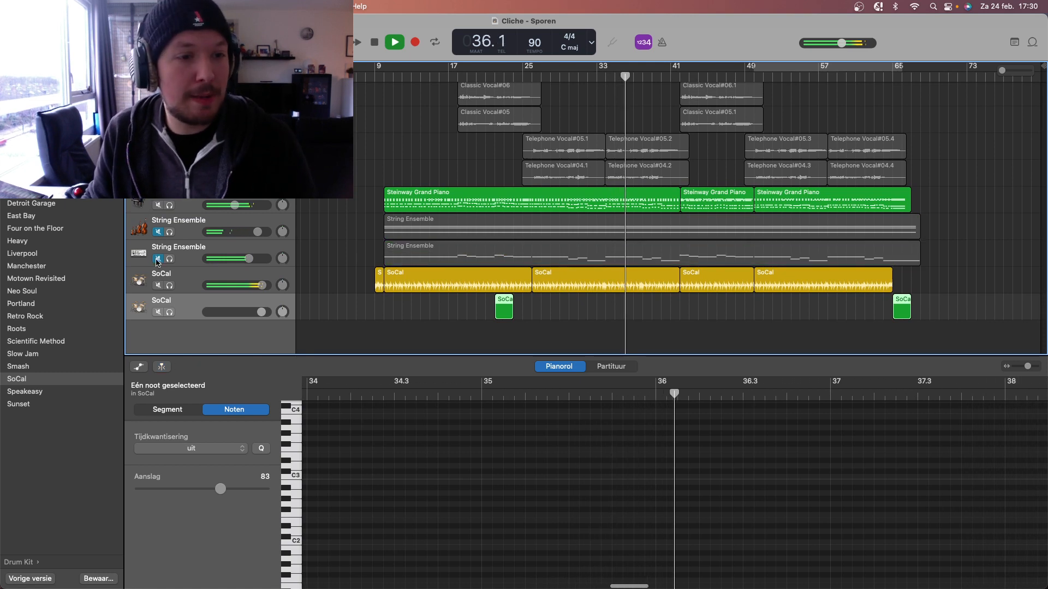
Select the Steinway Grand Piano track and display its notes in the piano roll.
scroll(219, 248, up, 4)
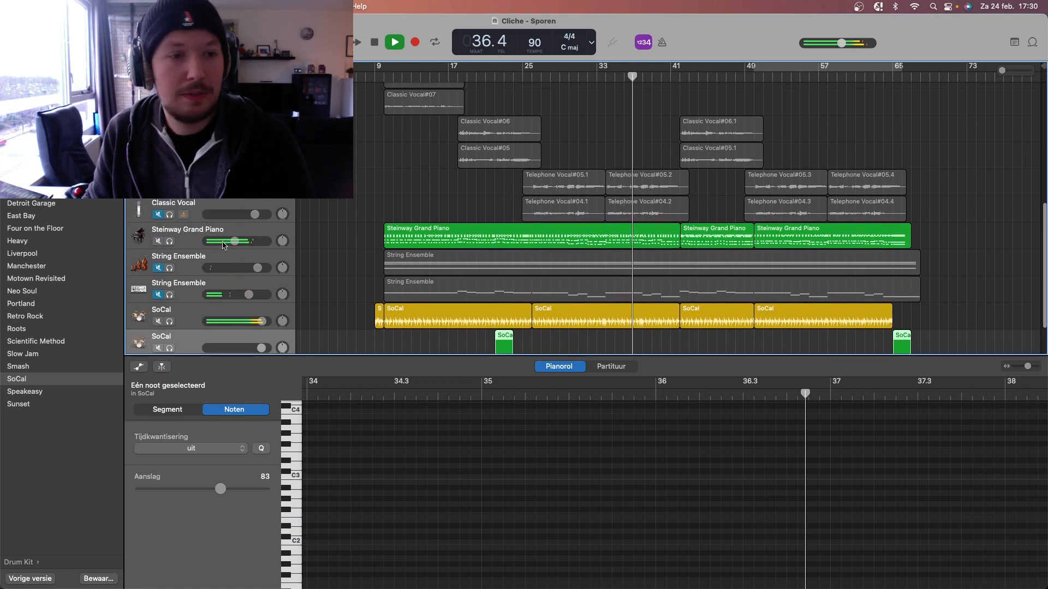
double_click(181, 247)
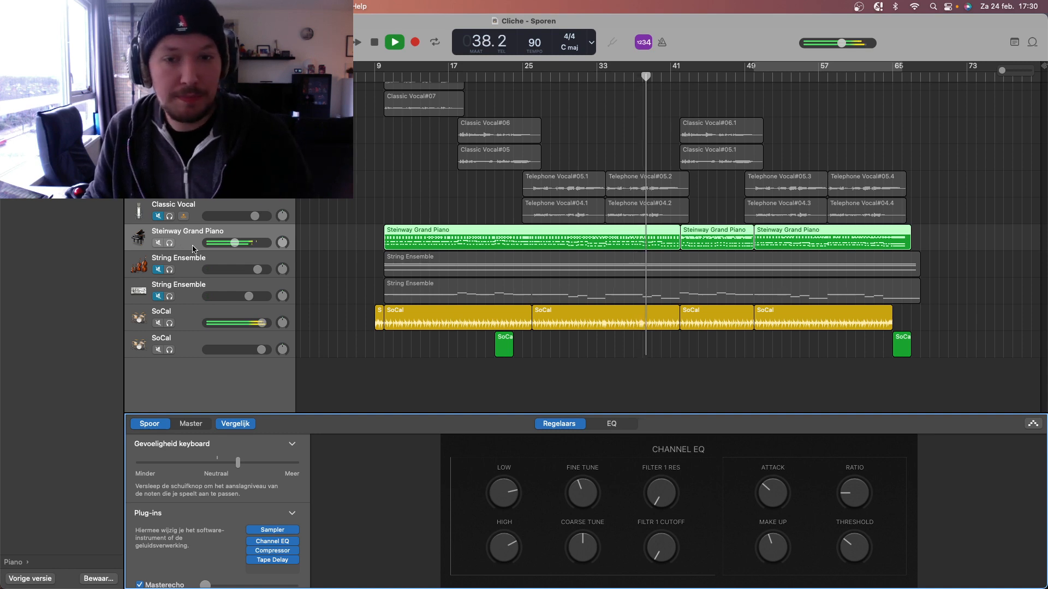
key(e)
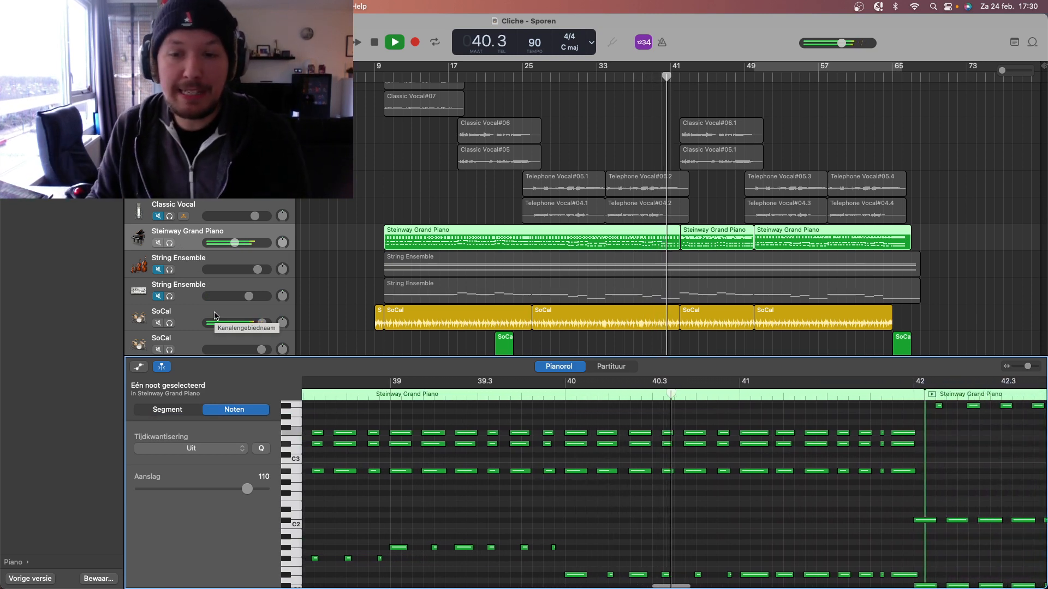
scroll(616, 538, up, 5)
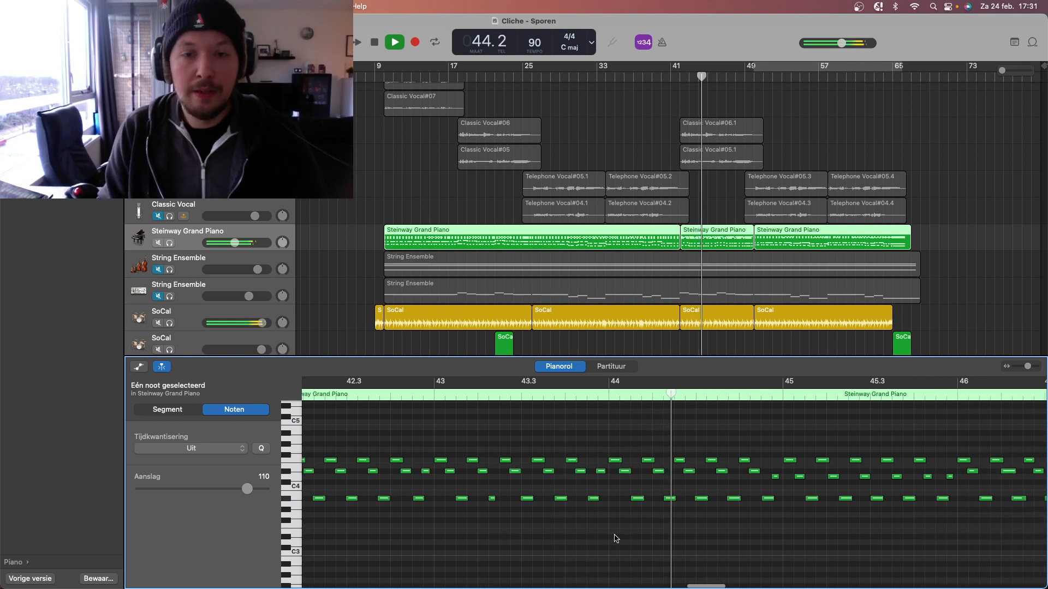
Unmute both String Ensemble tracks, compare the mix with the first one muted, and stop playback at bar 52.
click(158, 270)
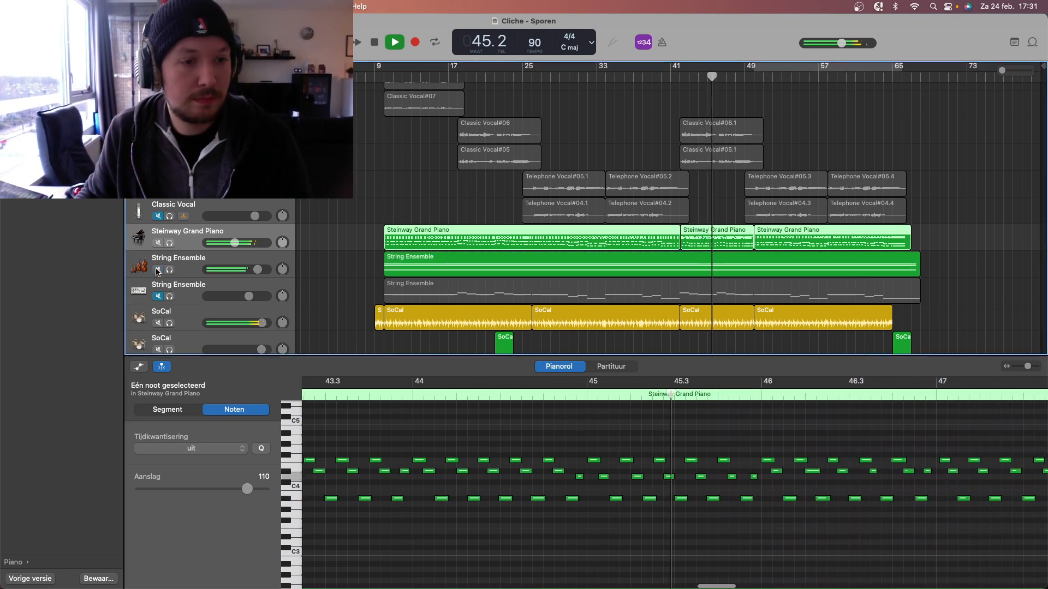
click(158, 297)
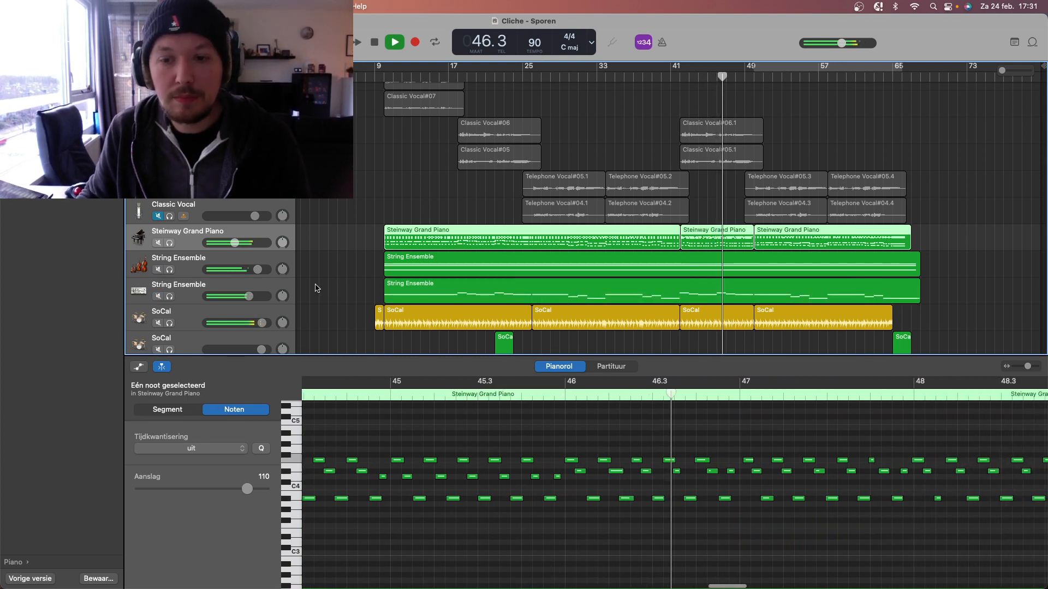
click(158, 270)
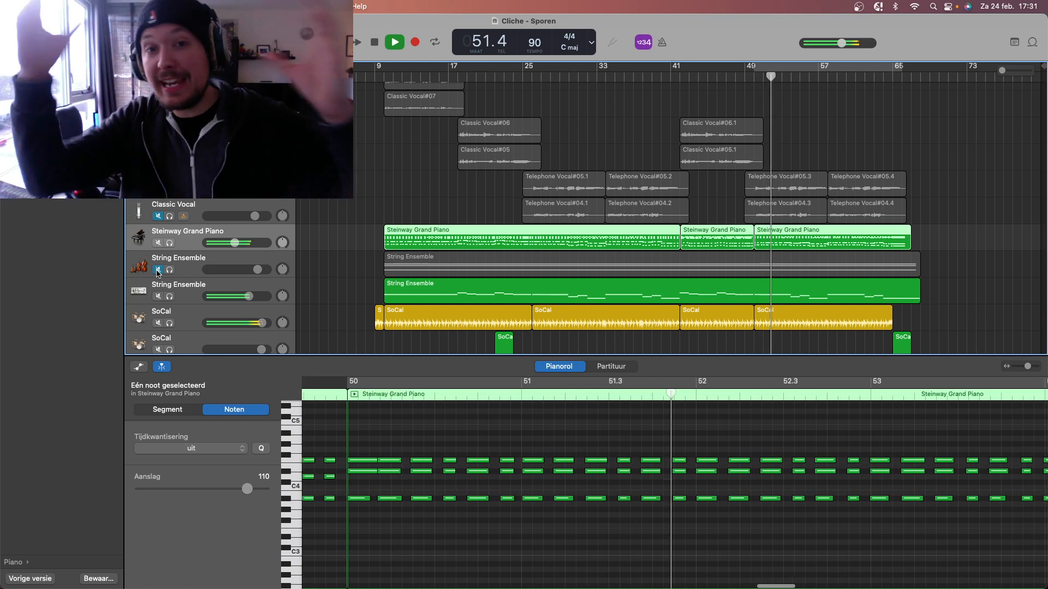
key(space)
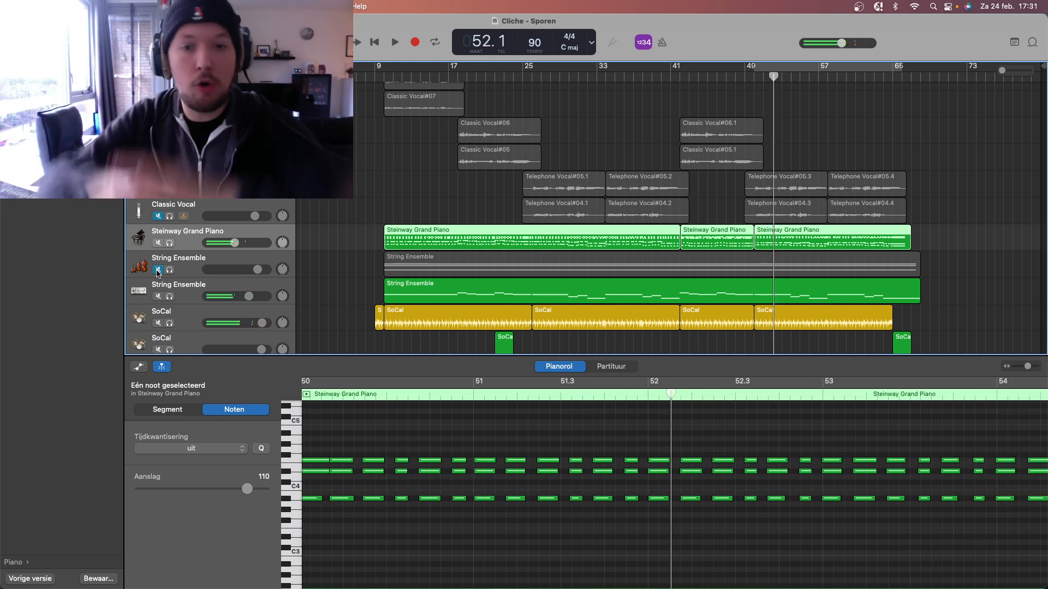
click(157, 270)
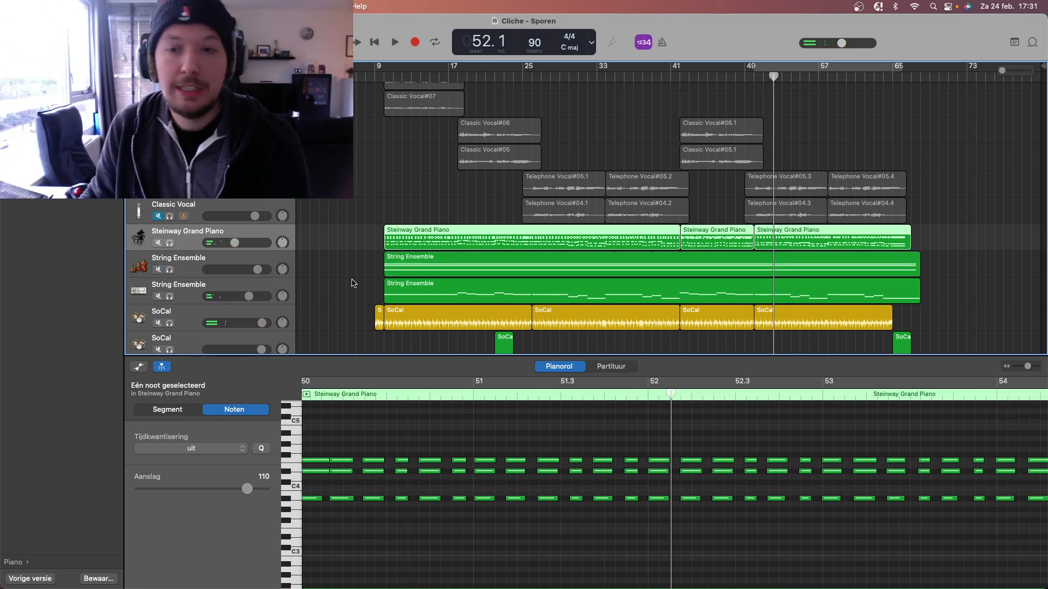
Solo the first String Ensemble track for a short playback check, and take it off solo.
scroll(353, 283, down, 3)
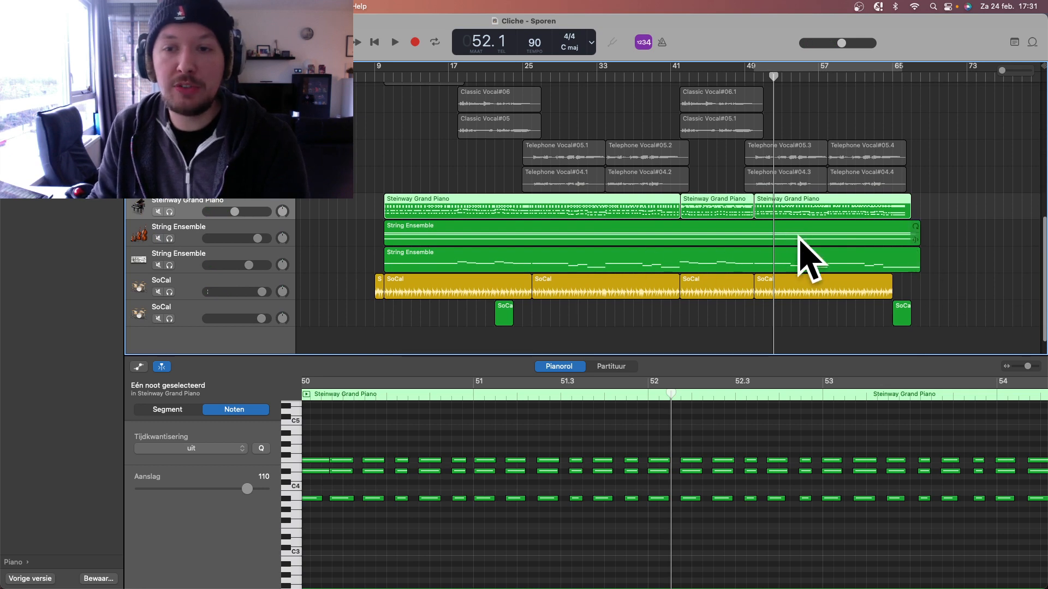
click(169, 239)
key(space)
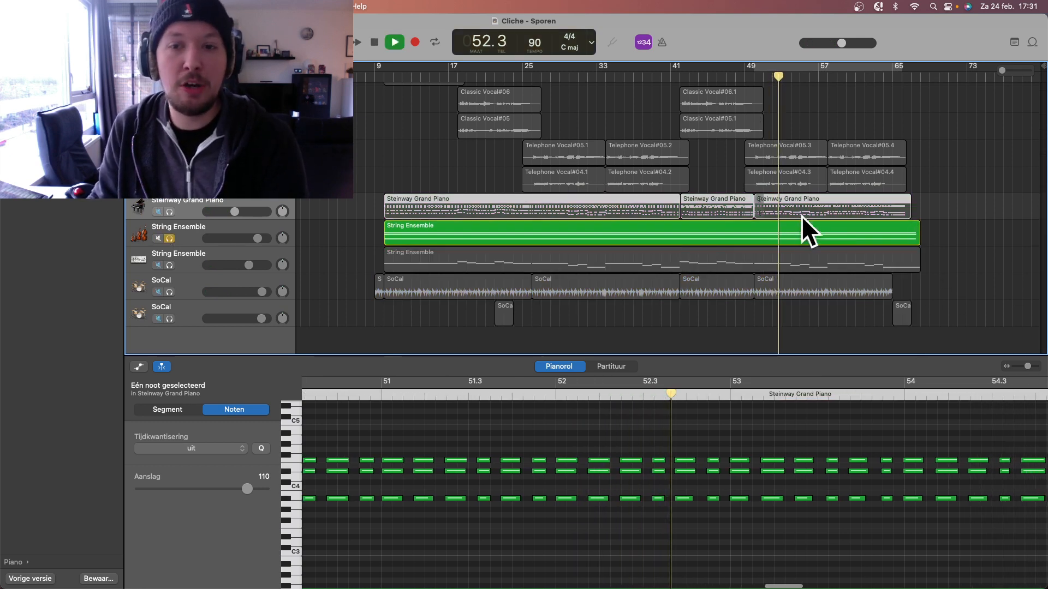
key(space)
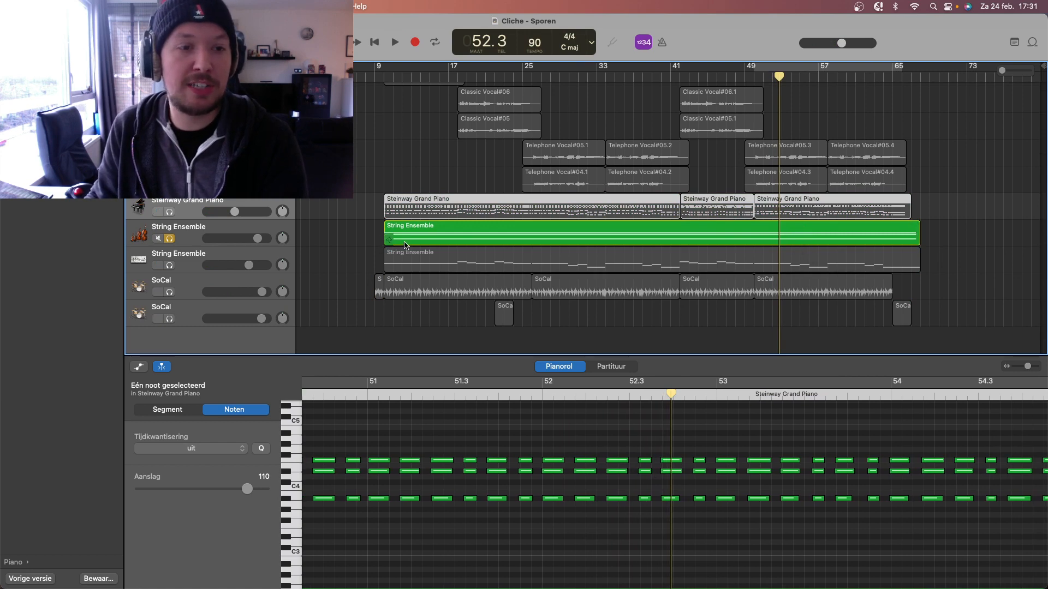
click(169, 238)
Mute the main SoCal drum track, both String Ensemble tracks and the Steinway Grand Piano track.
scroll(327, 246, up, 5)
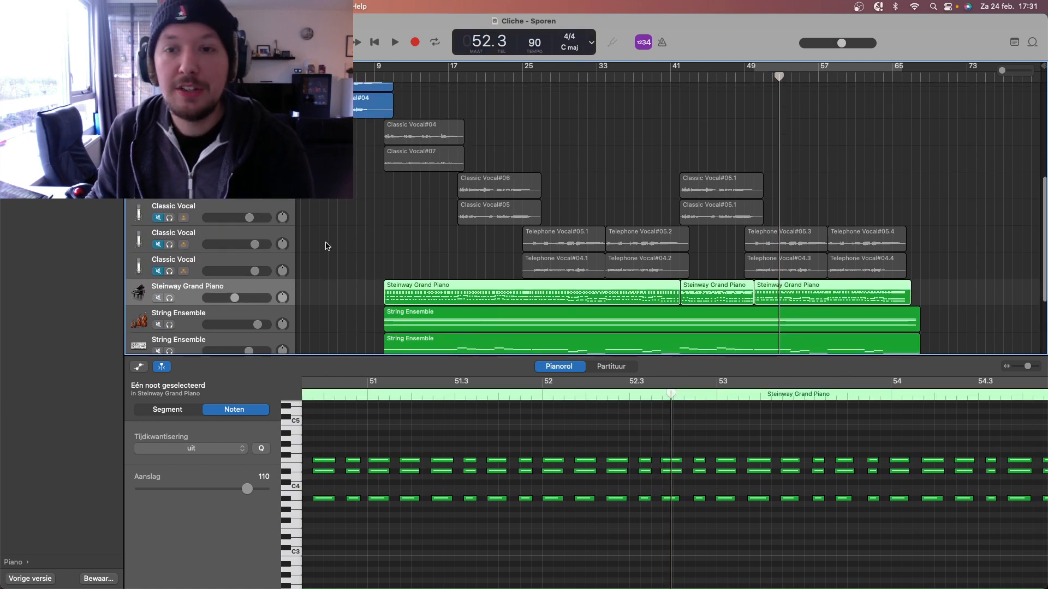
scroll(326, 246, down, 5)
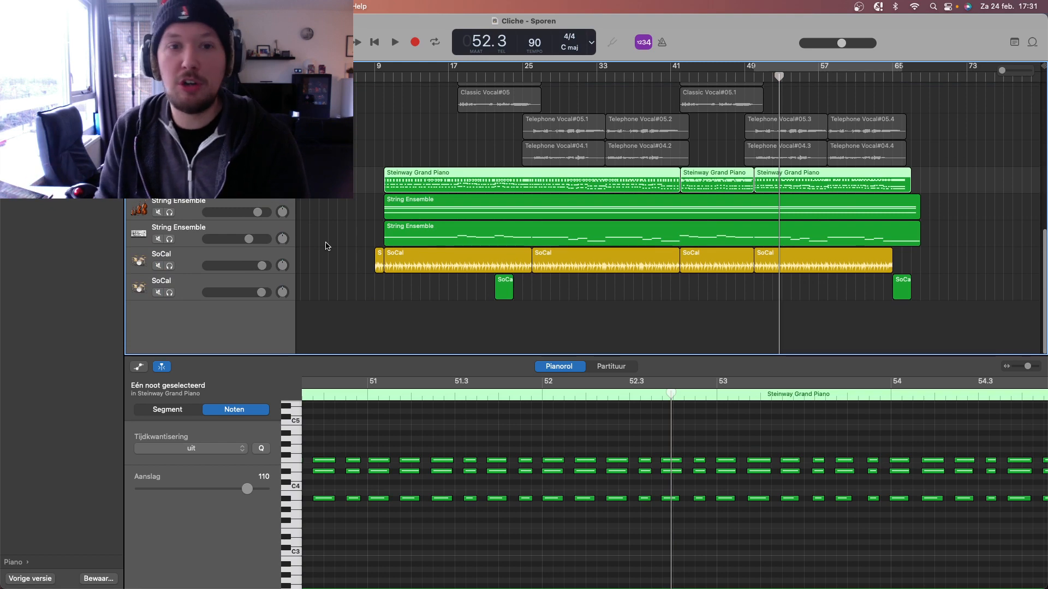
scroll(326, 246, up, 10)
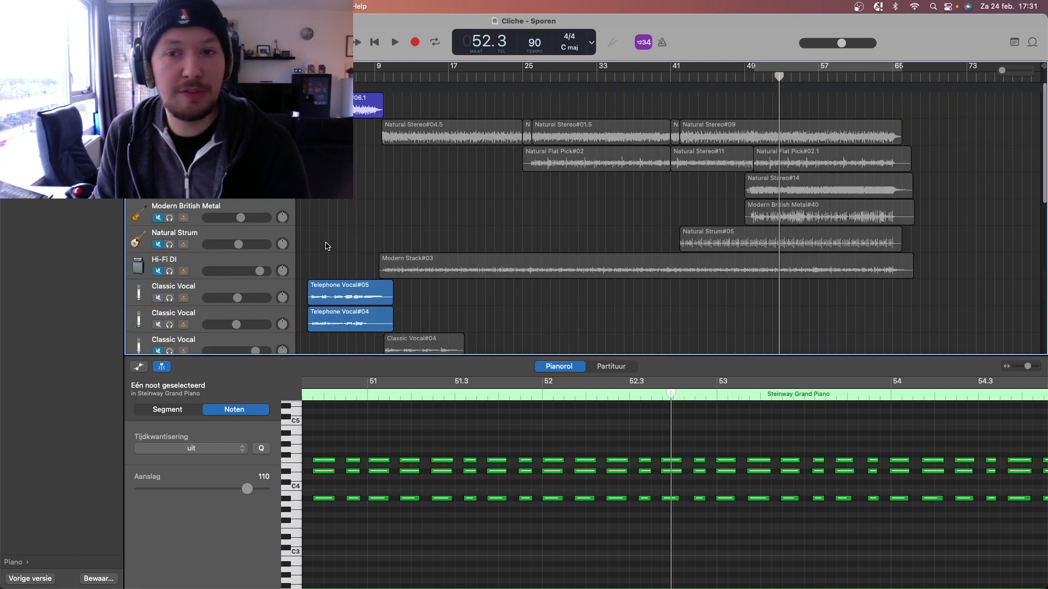
scroll(325, 246, down, 10)
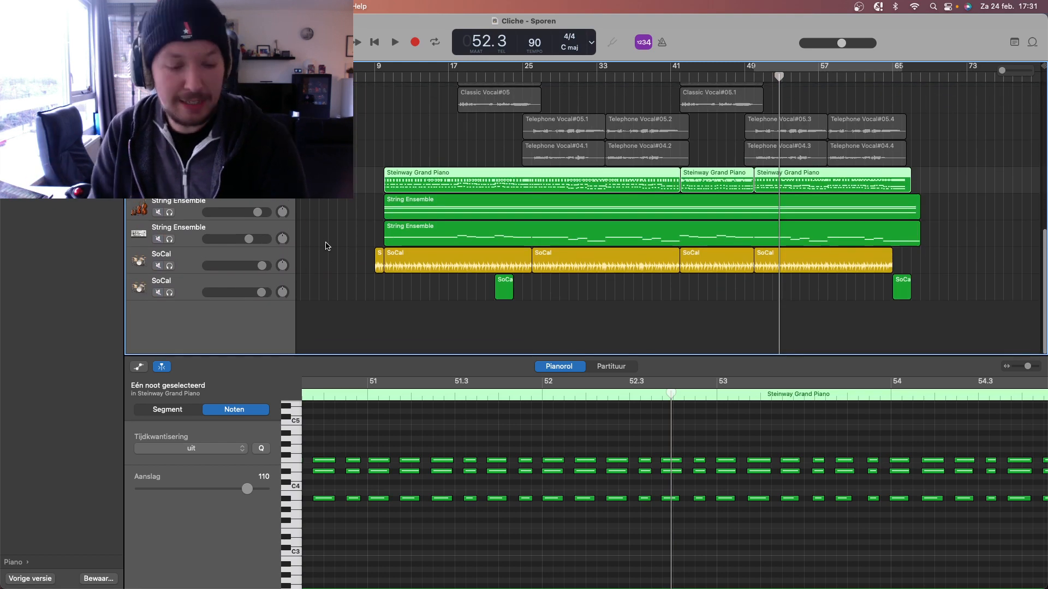
click(326, 246)
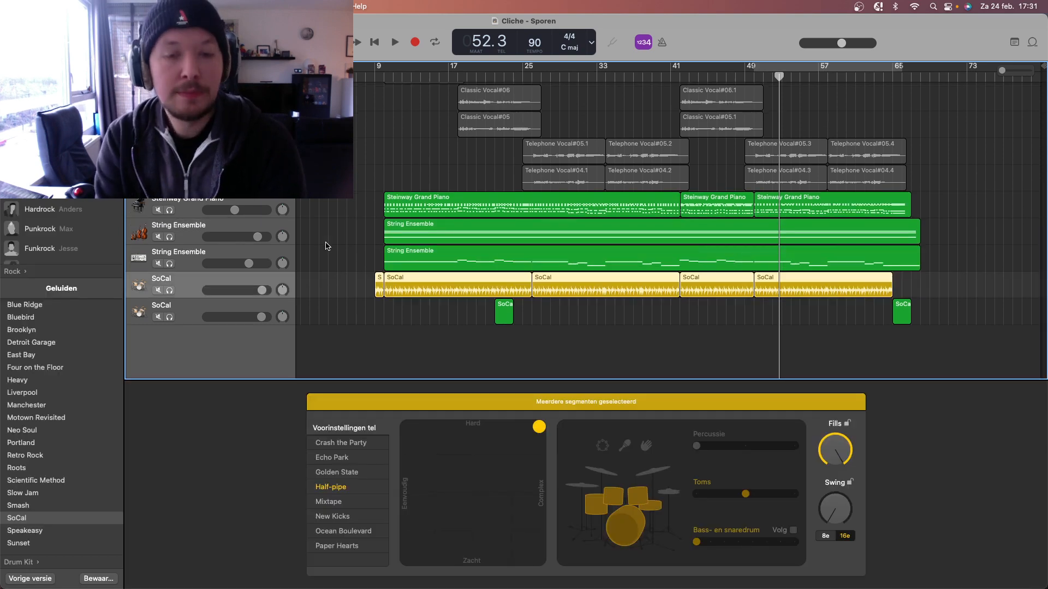
key(Up)
key(Up)
key(Up)
key(Up)
key(Up)
key(Up)
key(Up)
key(Up)
key(Up)
key(Up)
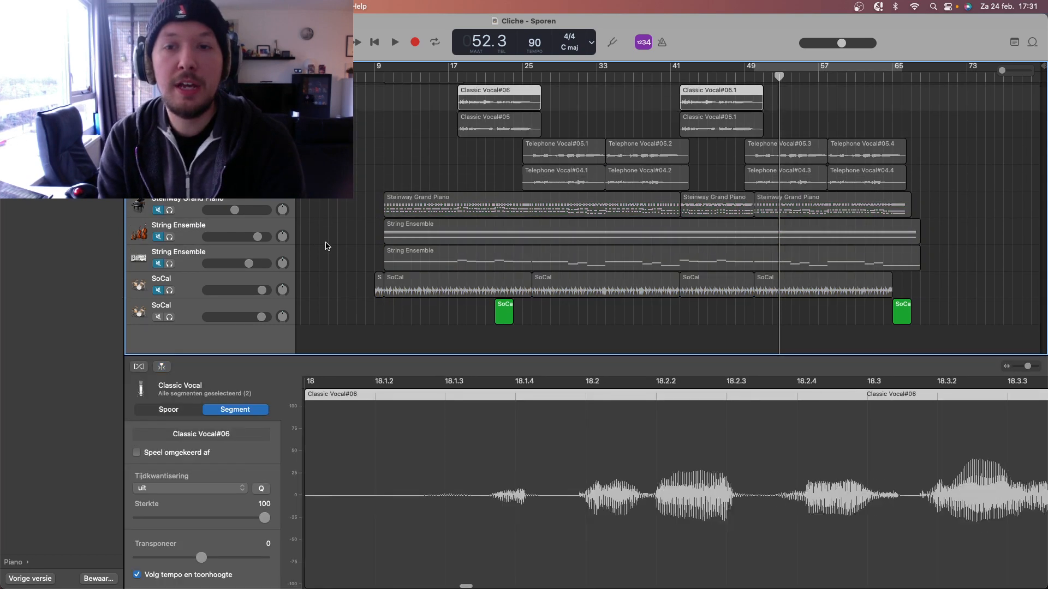
Select the guitar track holding Natural Stereo#04.5.
key(Up)
key(Up)
key(Up)
key(Up)
key(Up)
key(Up)
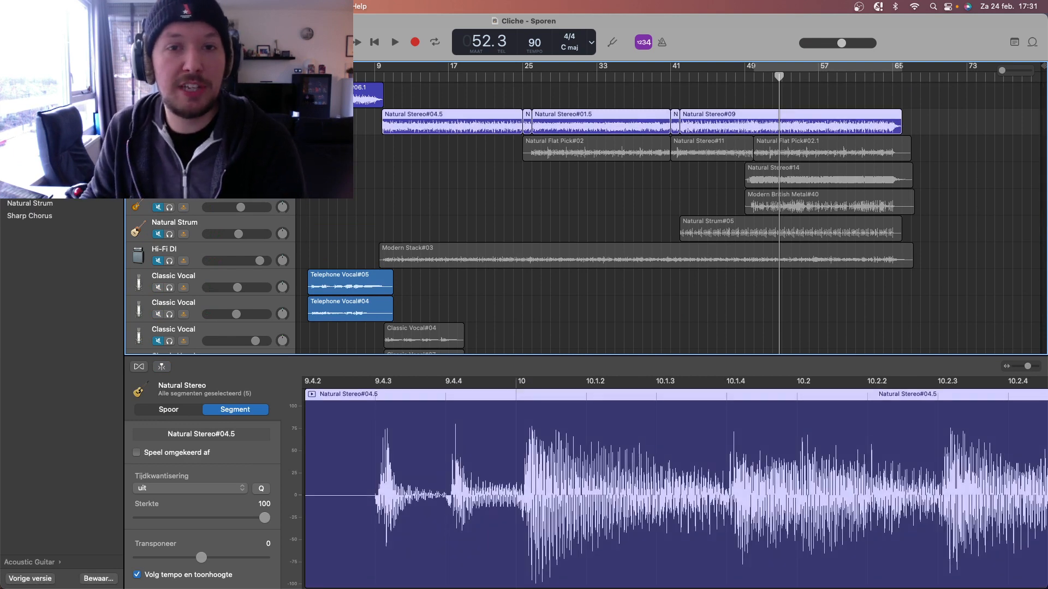
Move the playhead to bar 24 and start playback.
click(489, 76)
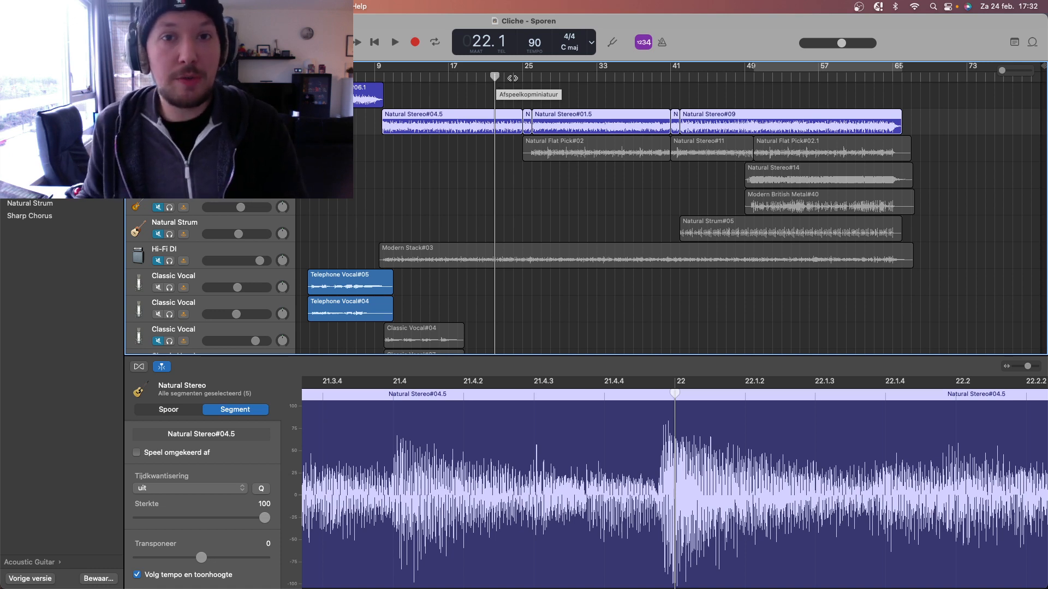
click(511, 78)
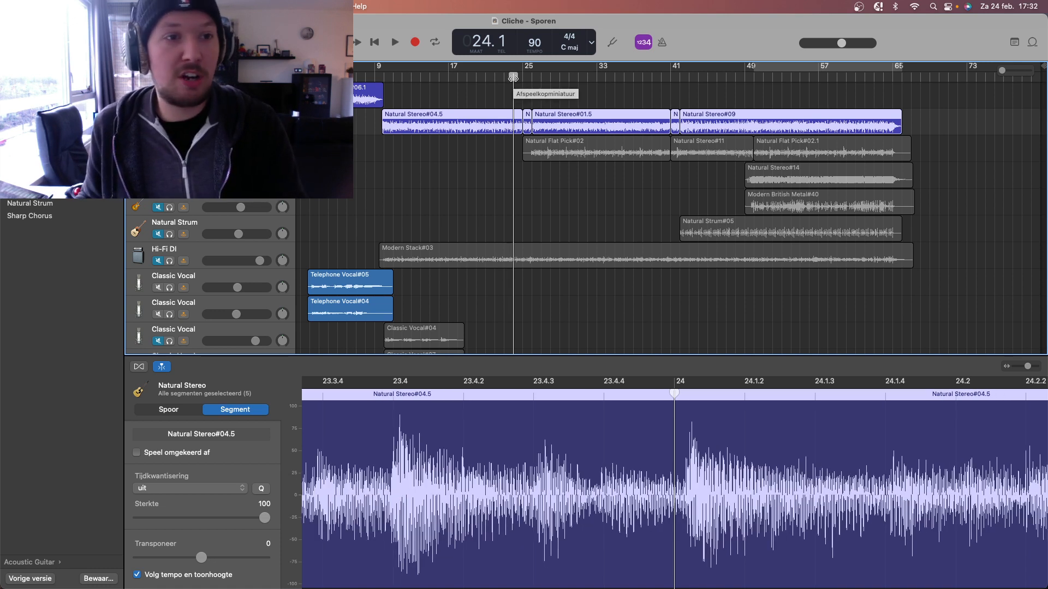
key(space)
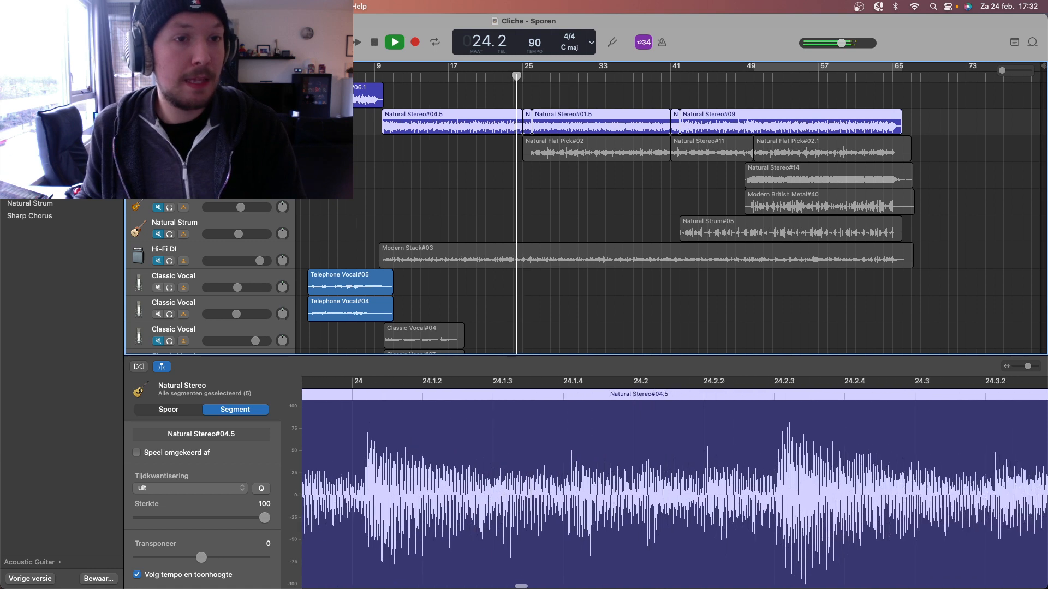
Unmute the guitar track holding Natural Flat Pick#02 and display its sound controls and plug-ins.
key(Down)
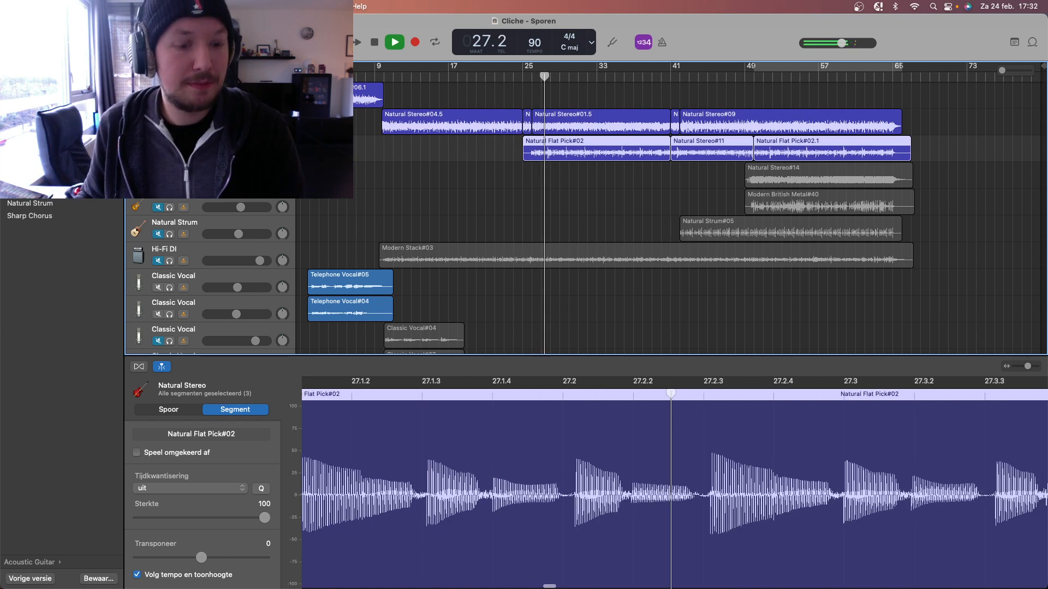
key(b)
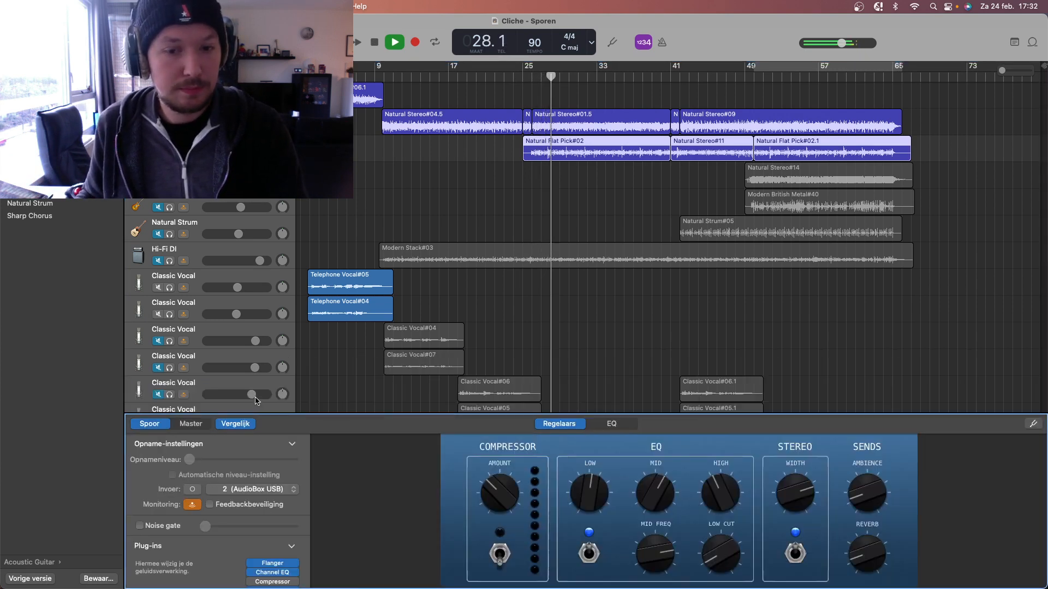
scroll(236, 499, down, 2)
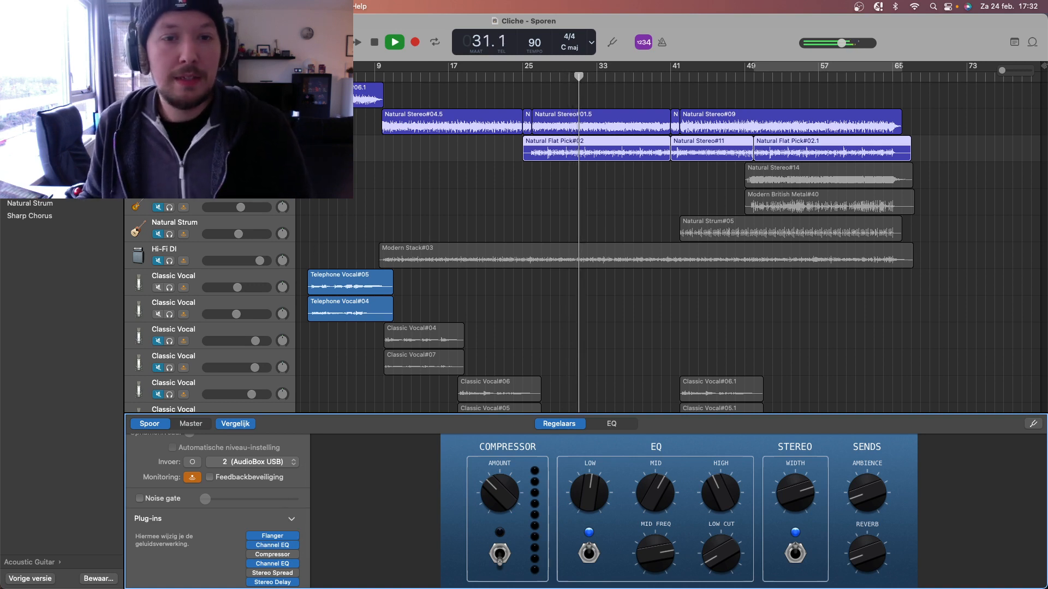
Unmute the Hi-Fi DI track holding Modern Stack#03 and mute the guitar tracks holding Natural Flat Pick#02 and Natural Stereo#04.5.
click(158, 261)
scroll(341, 215, down, 5)
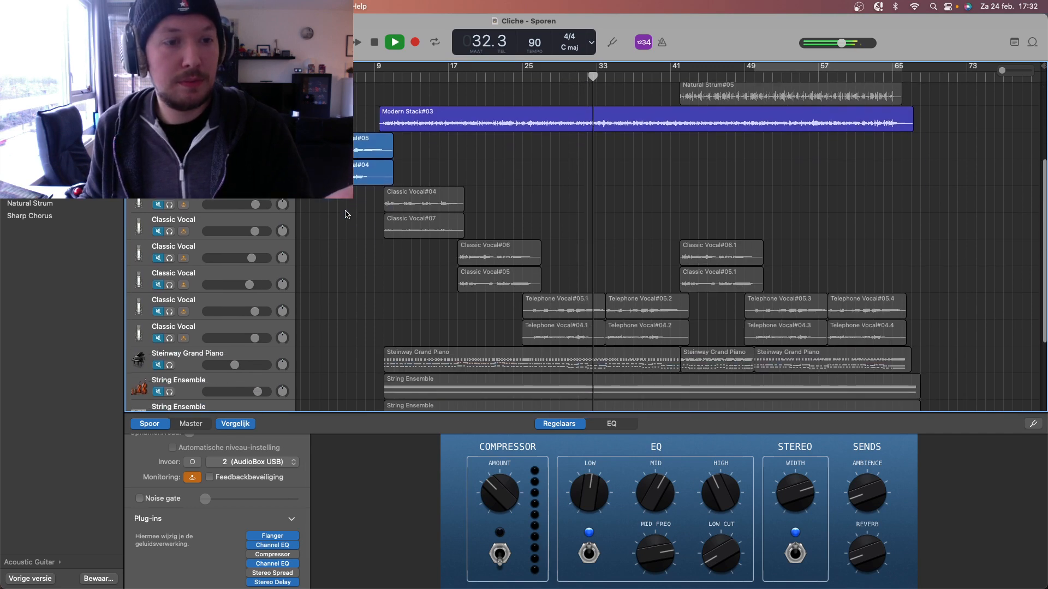
scroll(344, 215, up, 5)
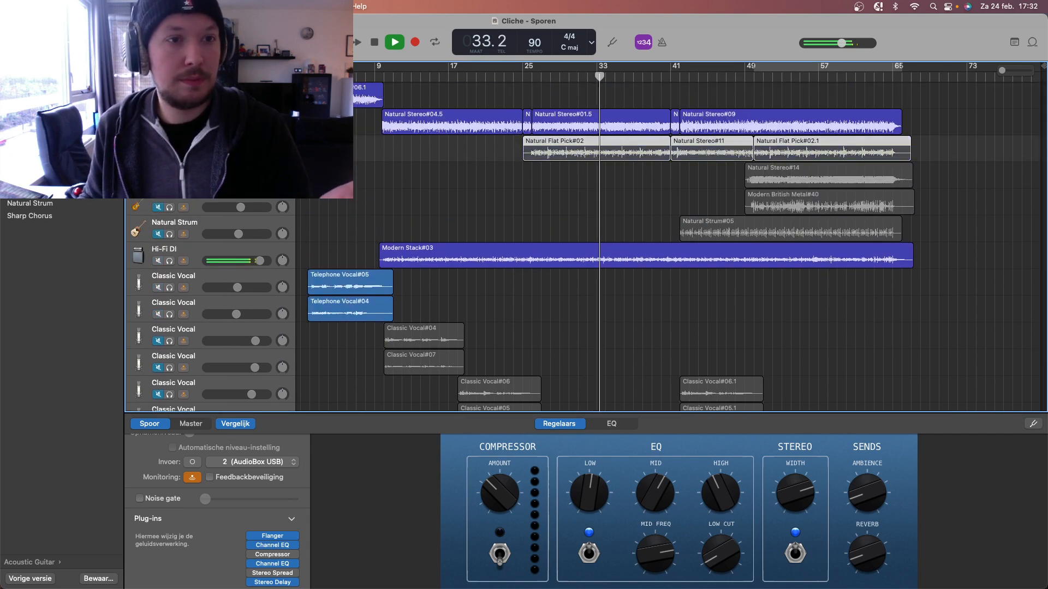
click(158, 131)
Unmute the second String Ensemble track, directly above the drum tracks, to hear it with the bass.
scroll(512, 227, down, 3)
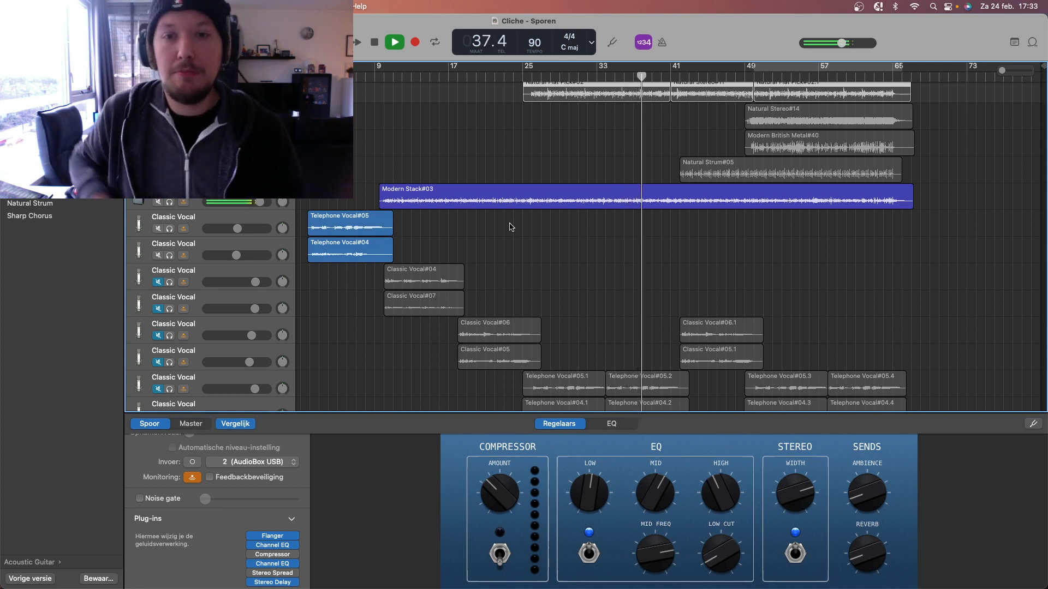
scroll(508, 226, down, 5)
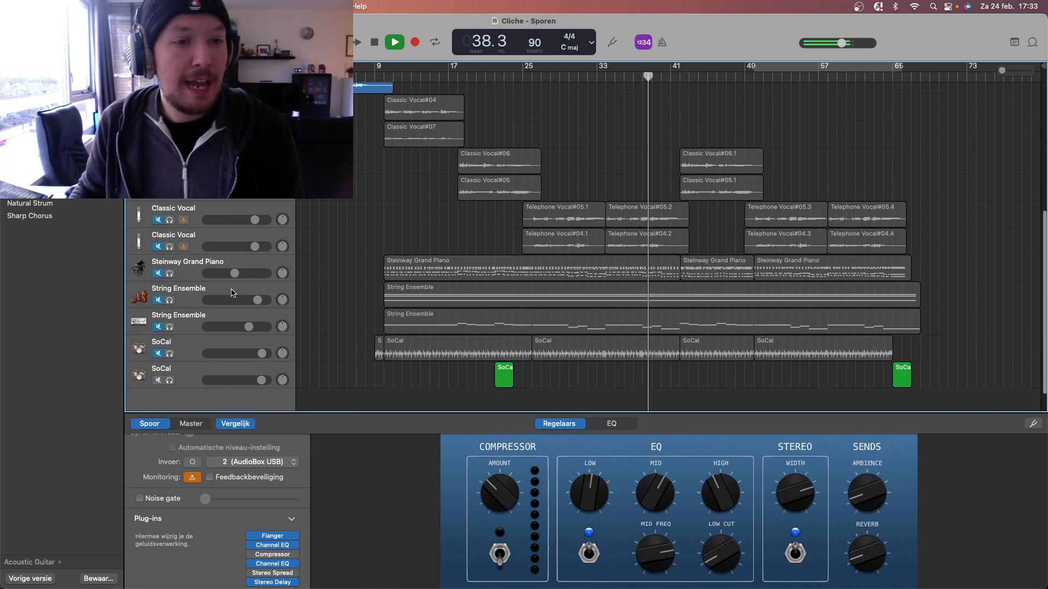
click(163, 333)
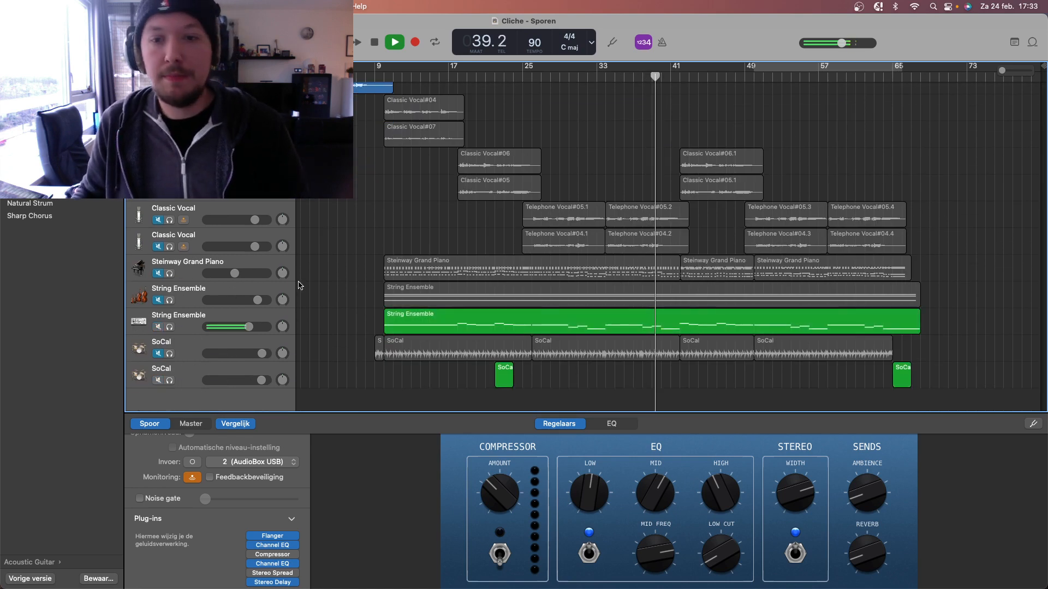
scroll(298, 285, up, 2)
scroll(298, 284, up, 1)
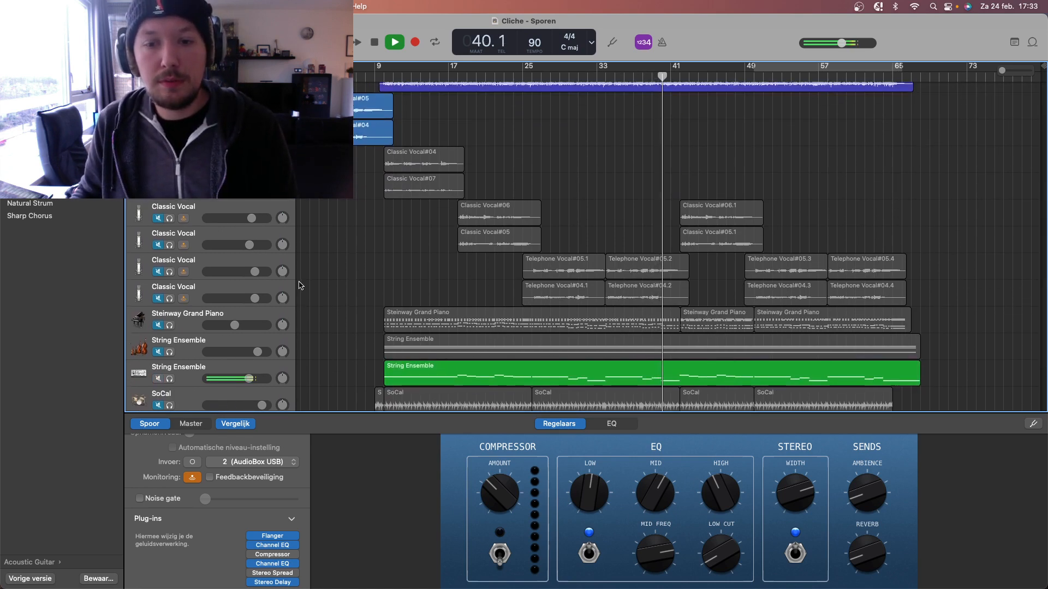
scroll(393, 251, up, 1)
scroll(393, 253, down, 1)
scroll(355, 264, up, 2)
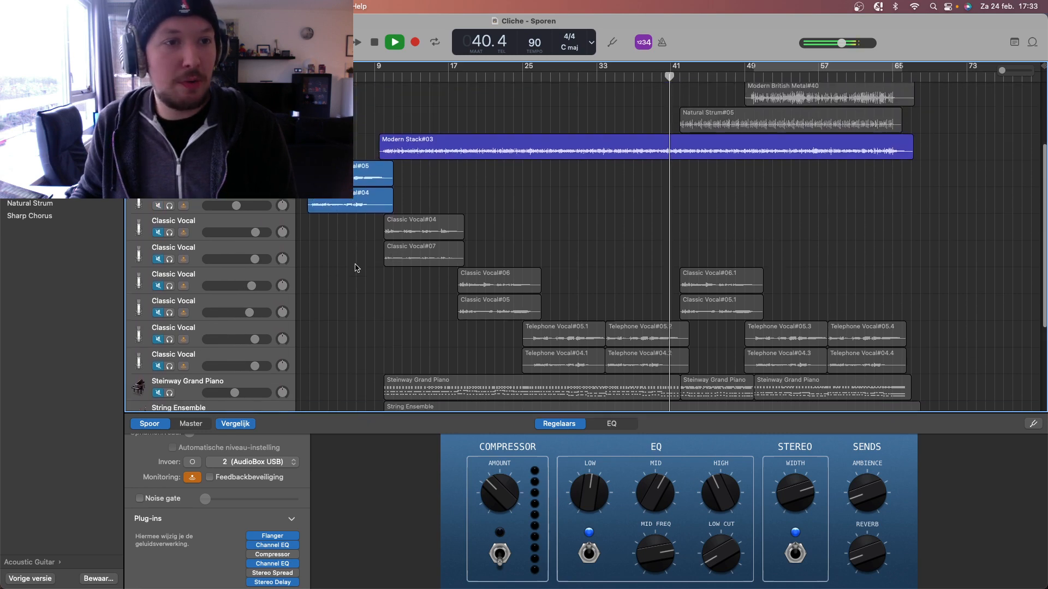
scroll(210, 326, down, 3)
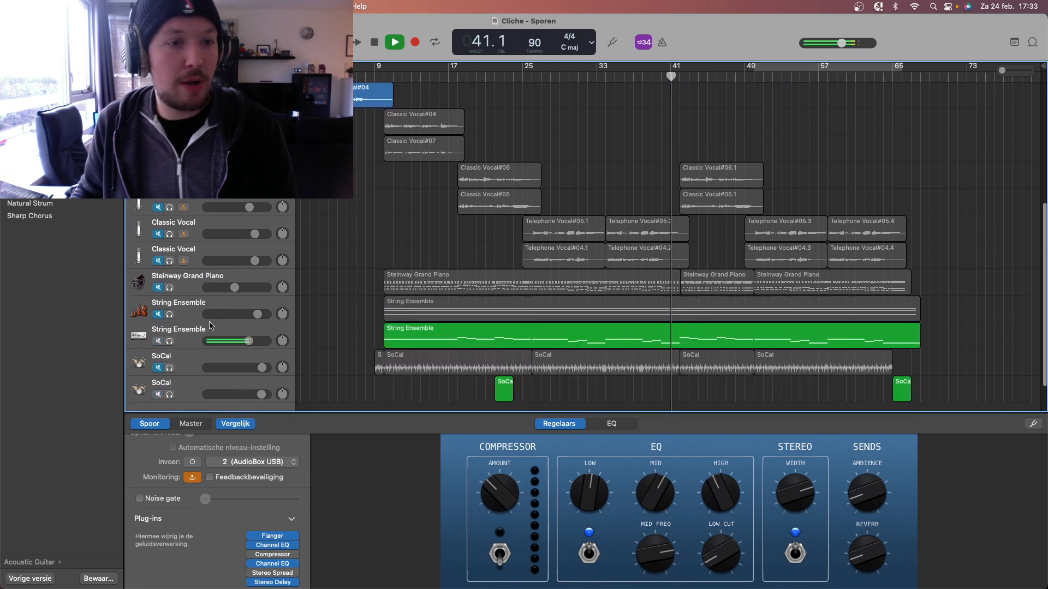
Mute the second String Ensemble track and unmute the guitar track holding Natural Stereo#04.5.
click(157, 342)
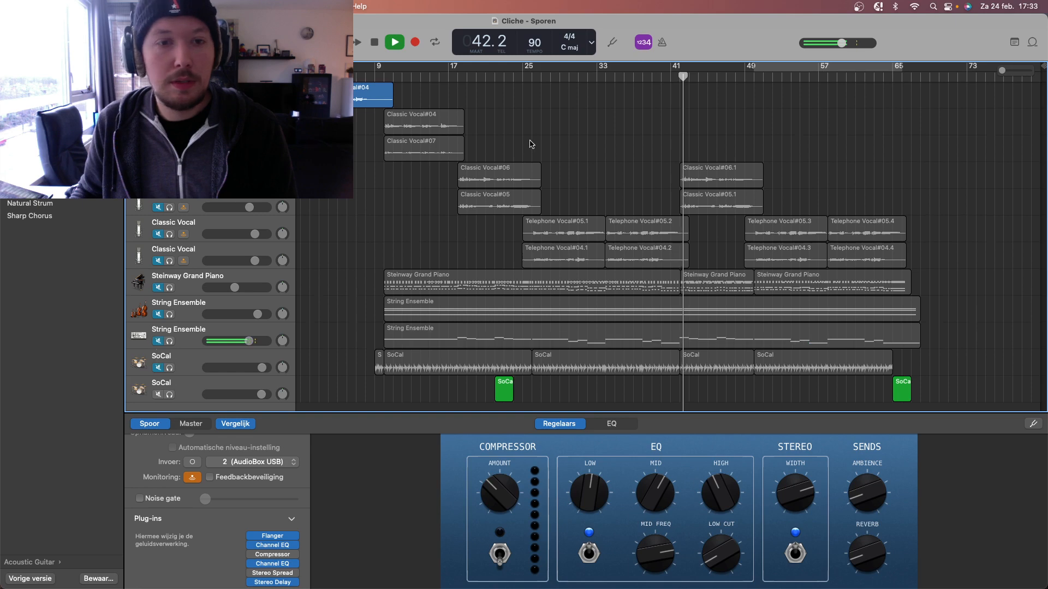
scroll(376, 149, up, 10)
click(157, 127)
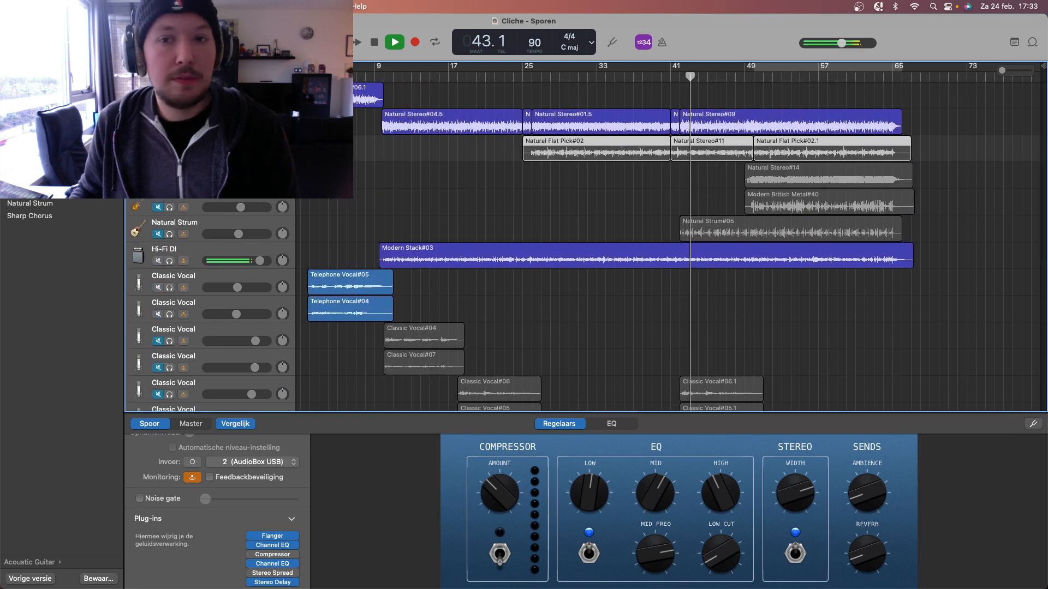
Unmute the Natural Flat Pick#02 and Natural Strum#05 tracks, and mute both the Flat Pick and Natural Stereo#04.5 guitar tracks for comparison.
click(157, 153)
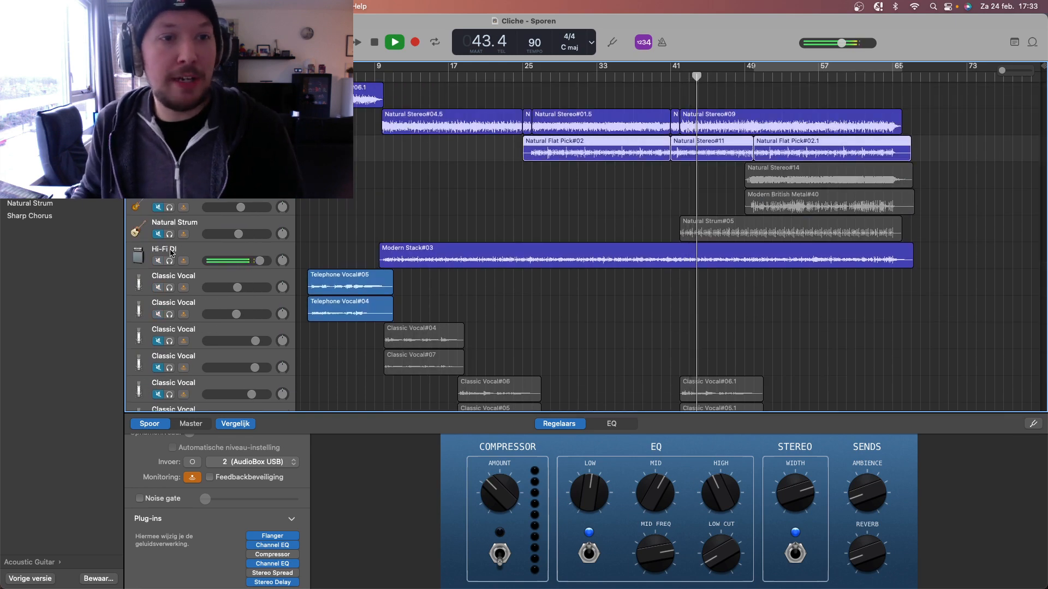
click(157, 234)
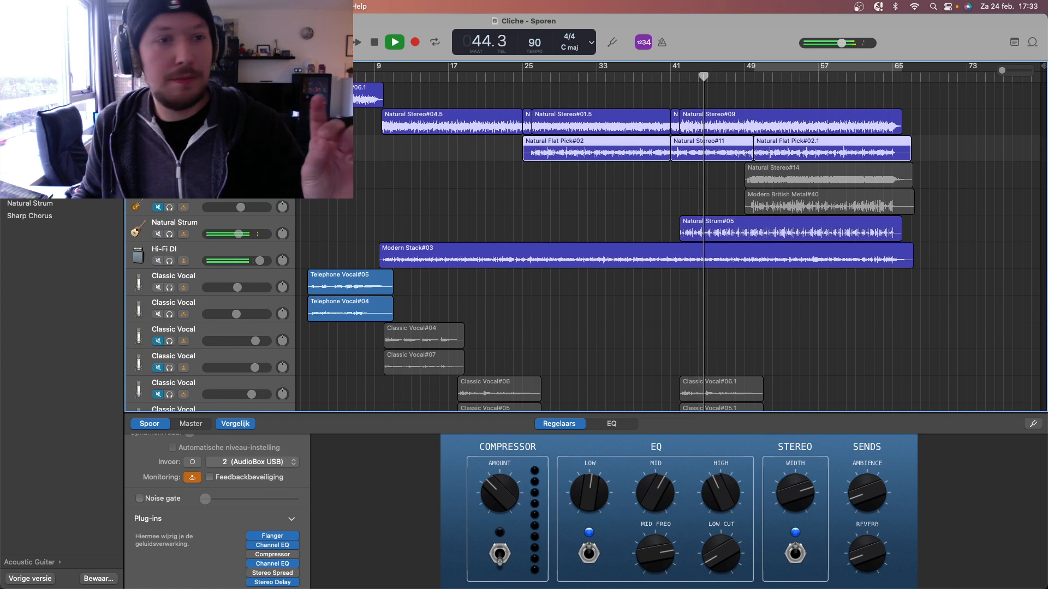
click(158, 154)
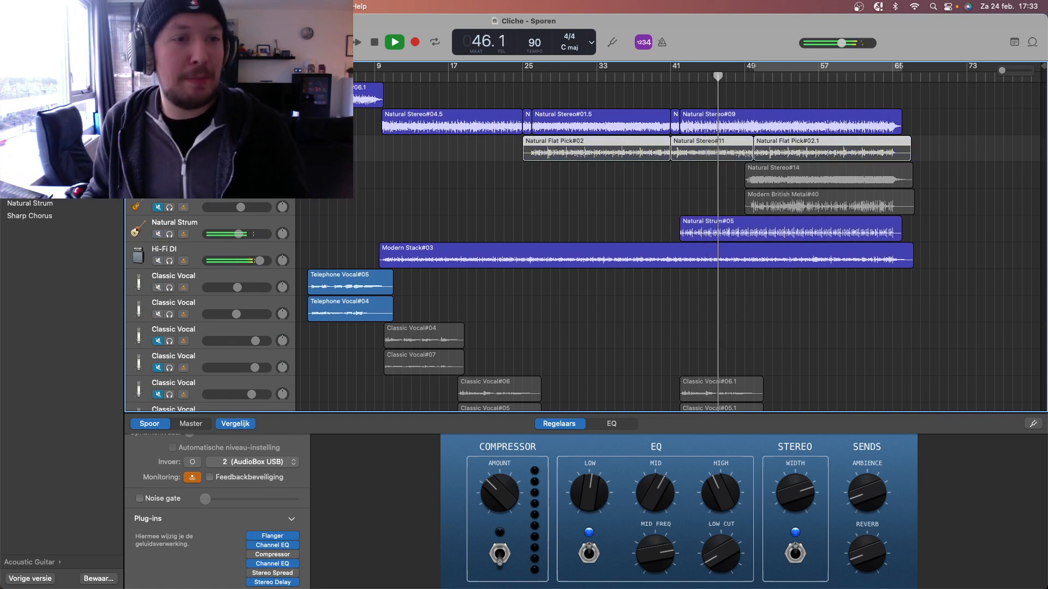
click(158, 128)
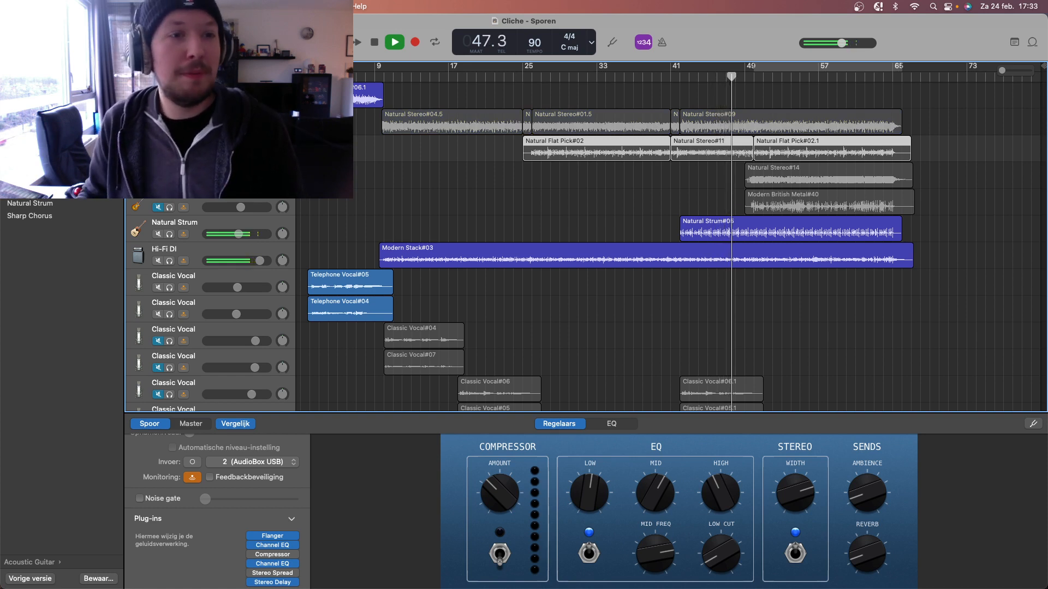
Unmute the guitar tracks holding Natural Stereo#04.5, Natural Flat Pick#02, Natural Stereo#14 and Modern British Metal#40.
click(158, 127)
click(158, 153)
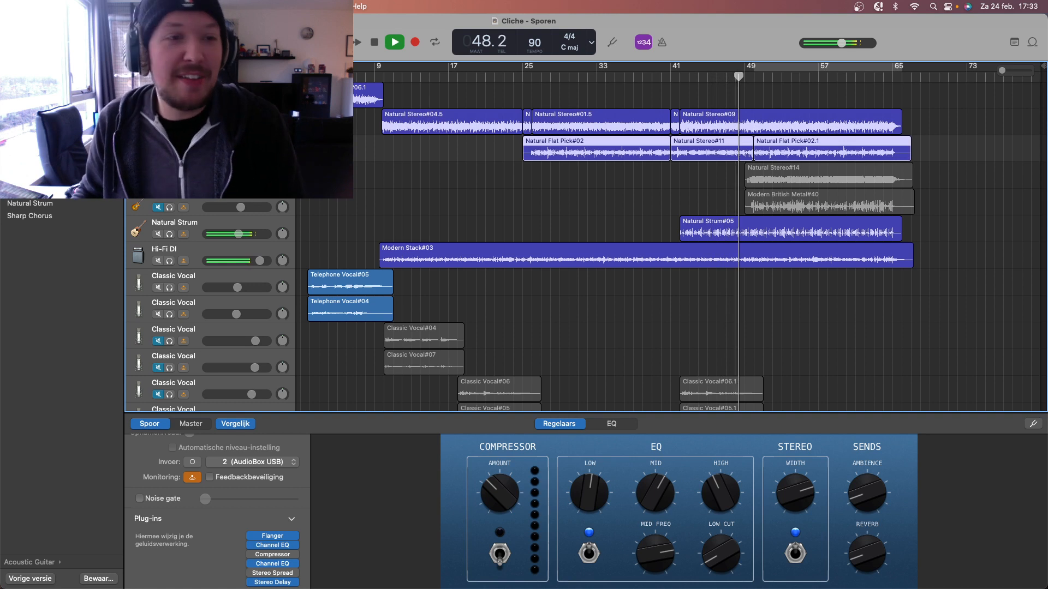
click(158, 181)
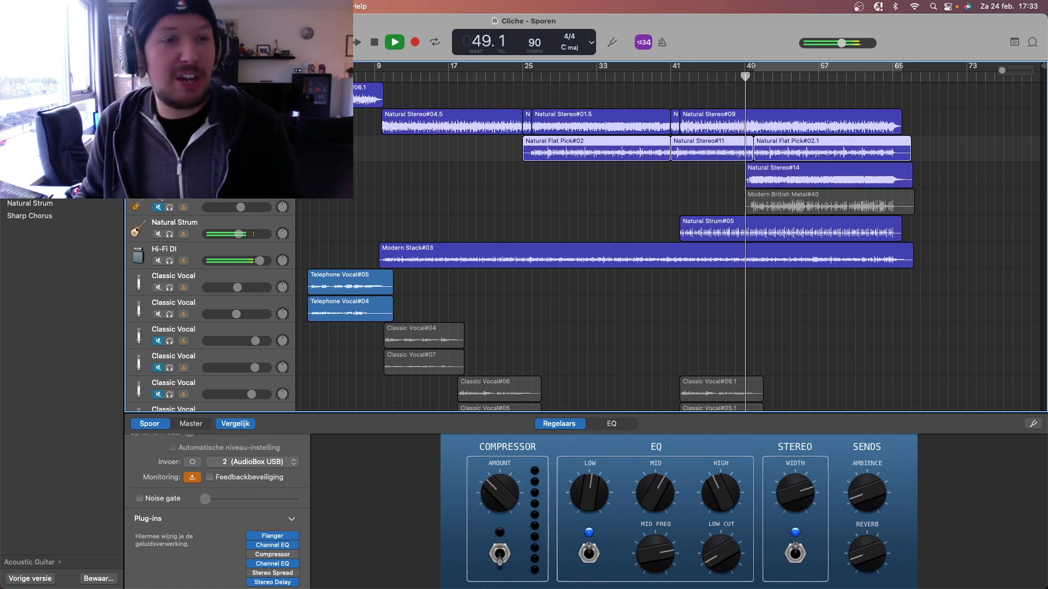
click(157, 207)
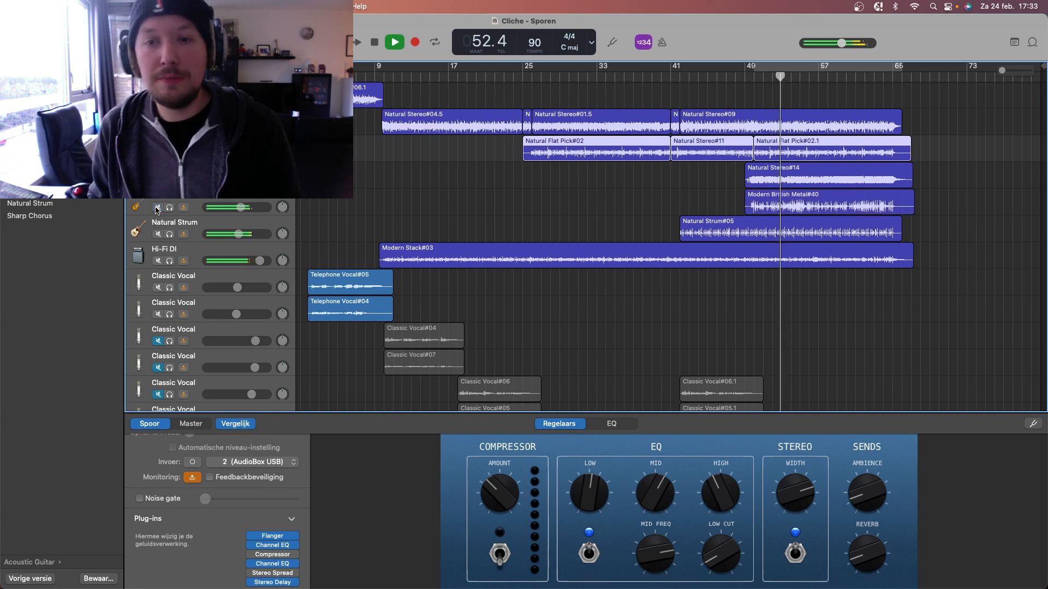
Mute the Natural Flat Pick#02, Natural Stereo#04.5, Natural Strum#05 and Hi-Fi DI tracks to isolate the last two guitars.
click(157, 154)
click(157, 127)
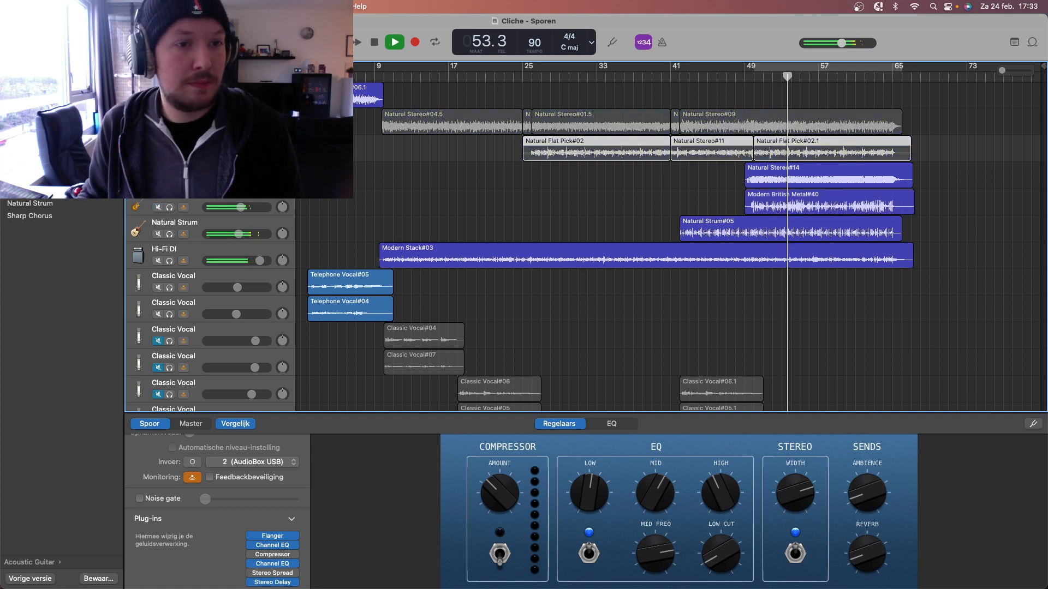
click(158, 233)
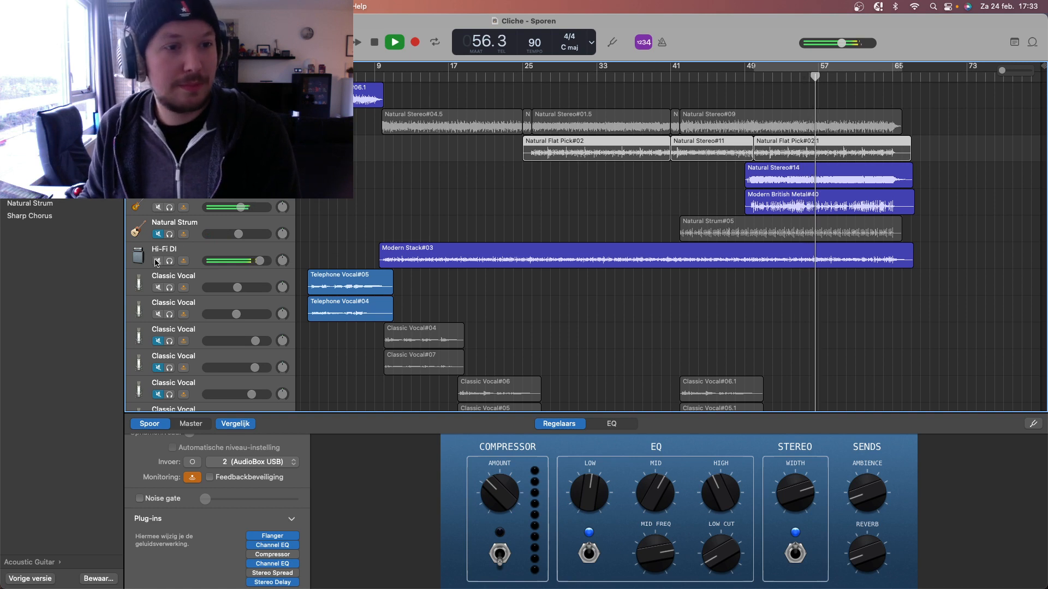
key(m)
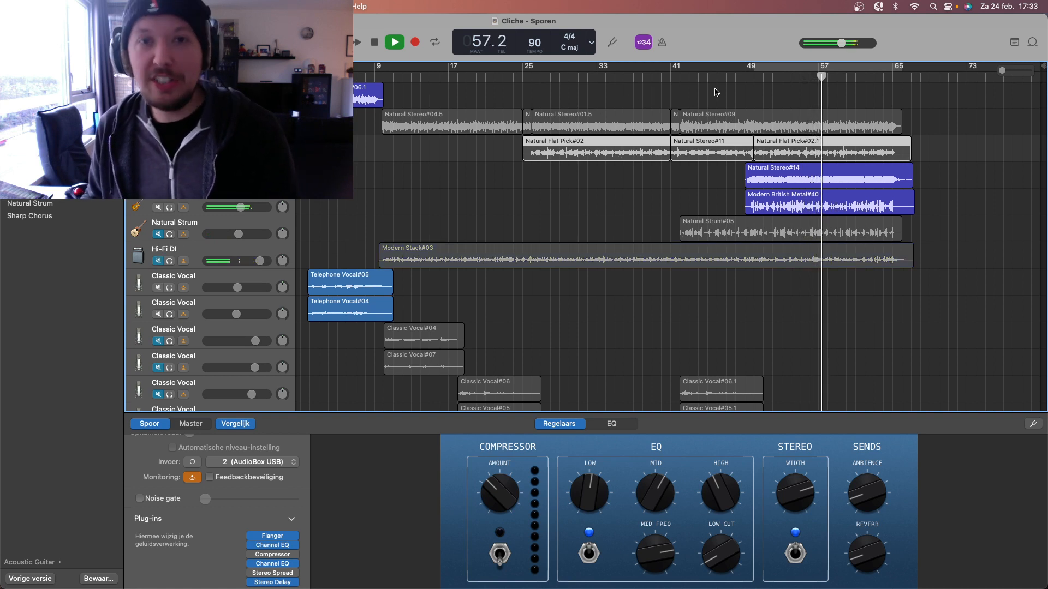
Mute the guitar track holding Natural Stereo#14 and replay the Modern British Metal#40 guitar alone from bar 49.
key(space)
click(743, 77)
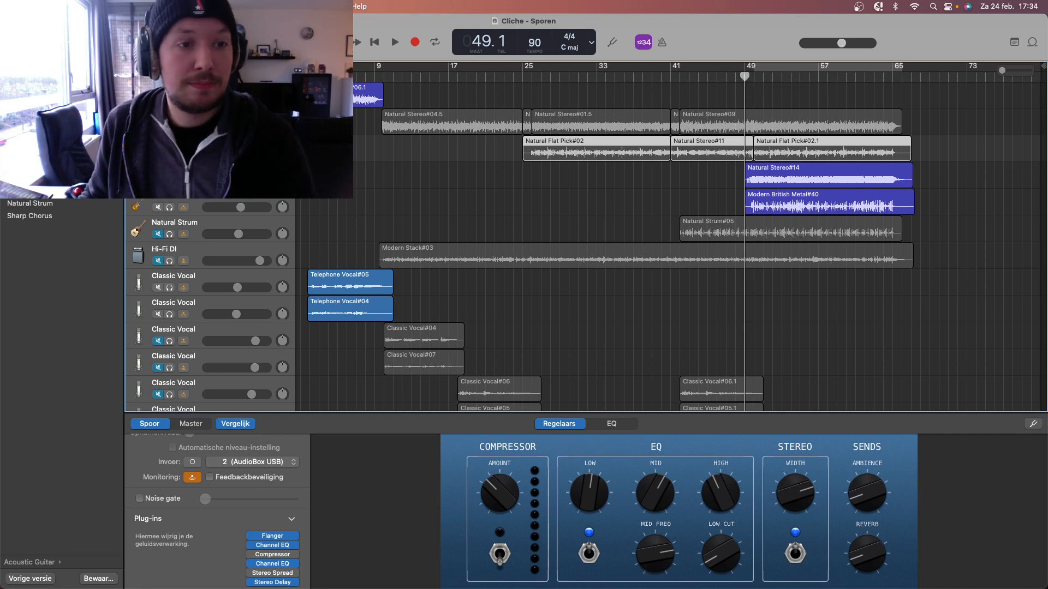
shift+click(753, 174)
key(space)
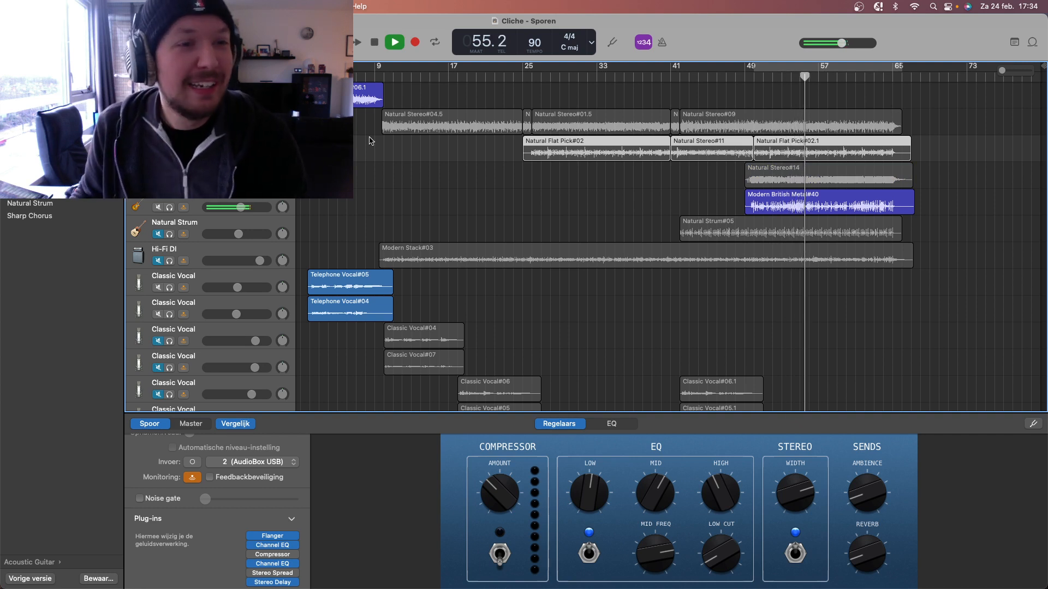
Unmute all the muted guitar tracks and the Hi-Fi DI bass track, and restart playback from bar 48.
shift+click(819, 177)
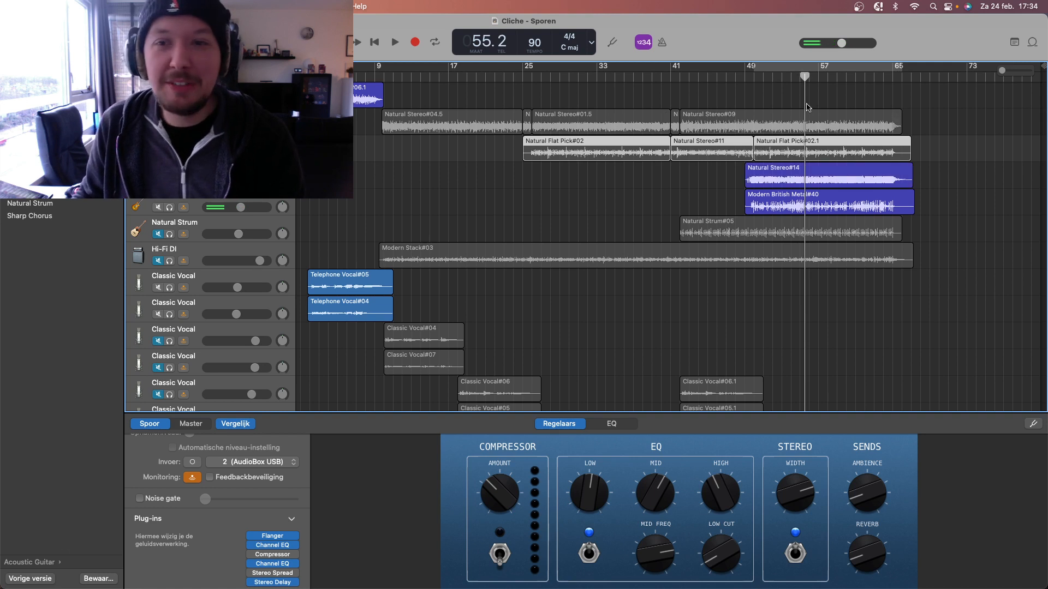
click(734, 79)
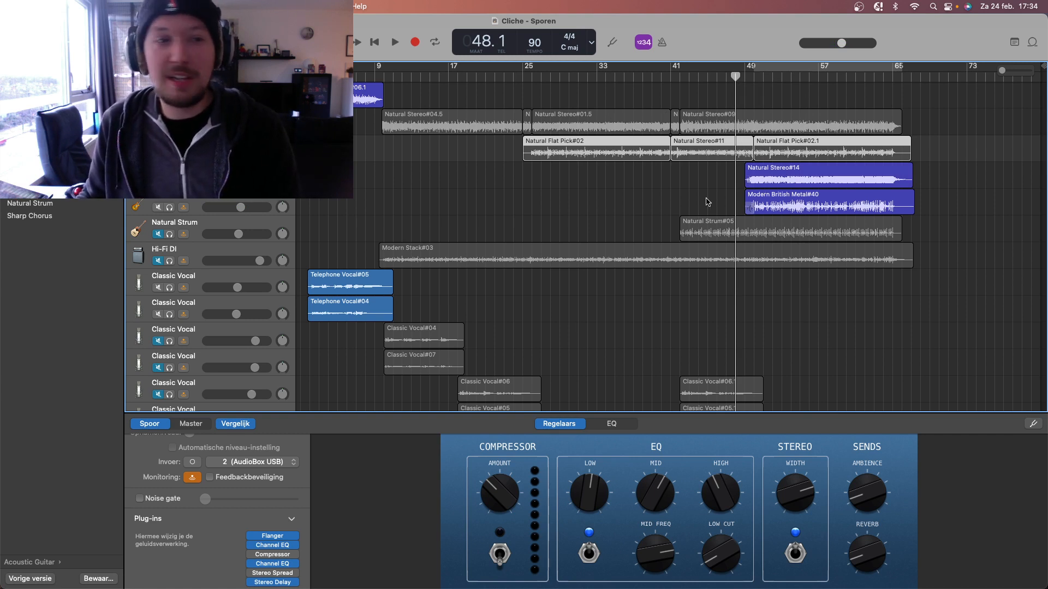
drag(157, 127, 160, 263)
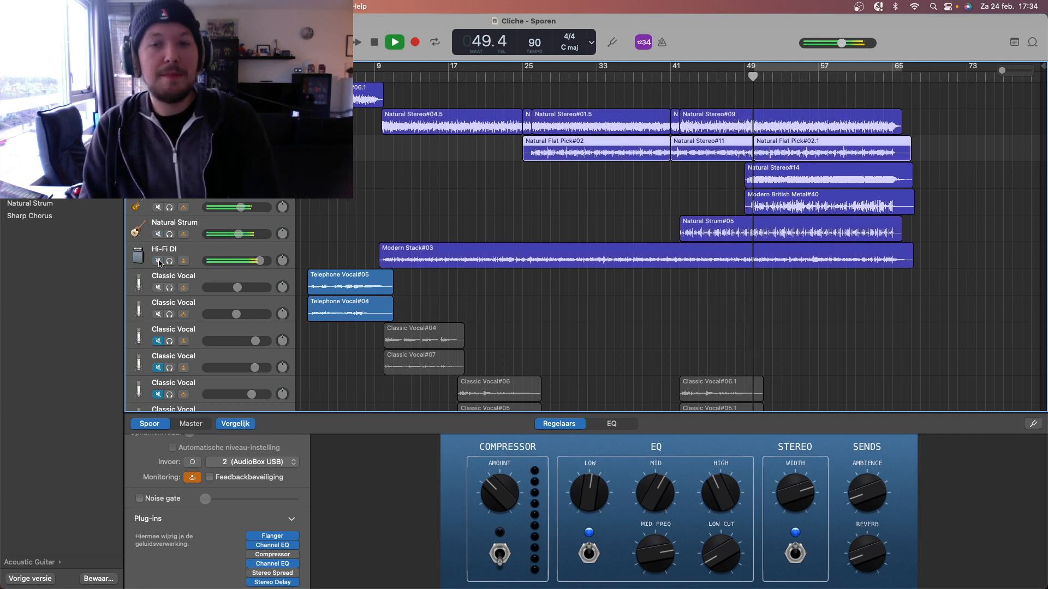
Unmute the vocal tracks holding Telephone Vocal#05.1 and Telephone Vocal#04.1, comparing the sound with the first one briefly muted.
scroll(335, 298, down, 8)
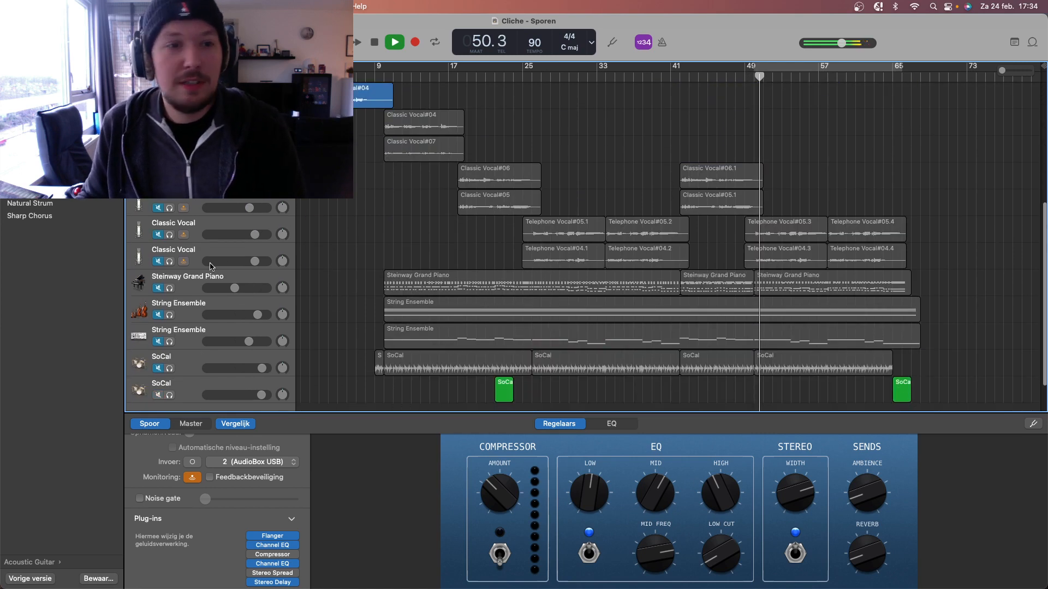
click(159, 235)
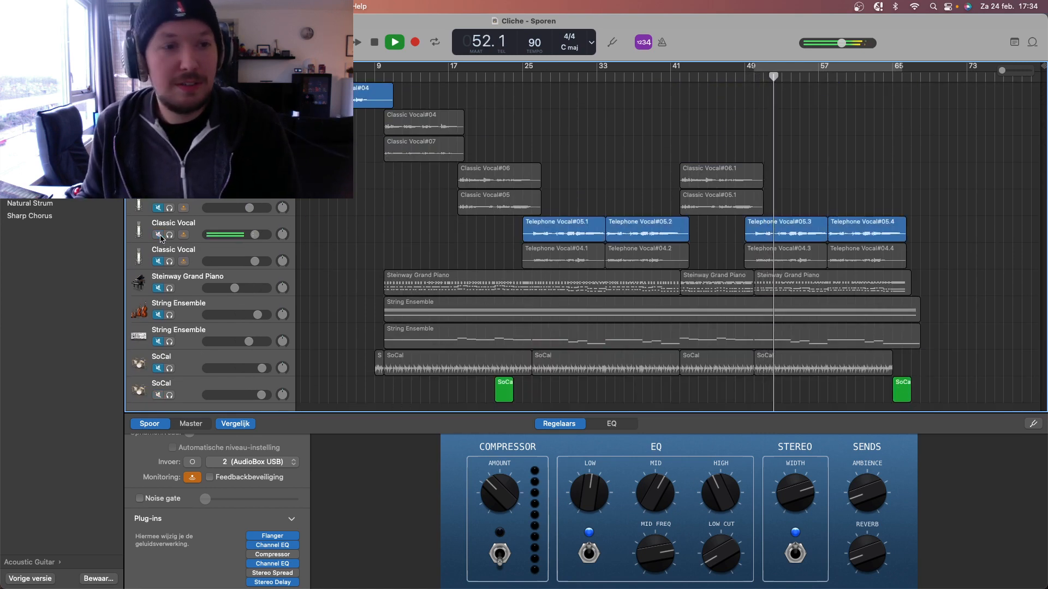
click(158, 264)
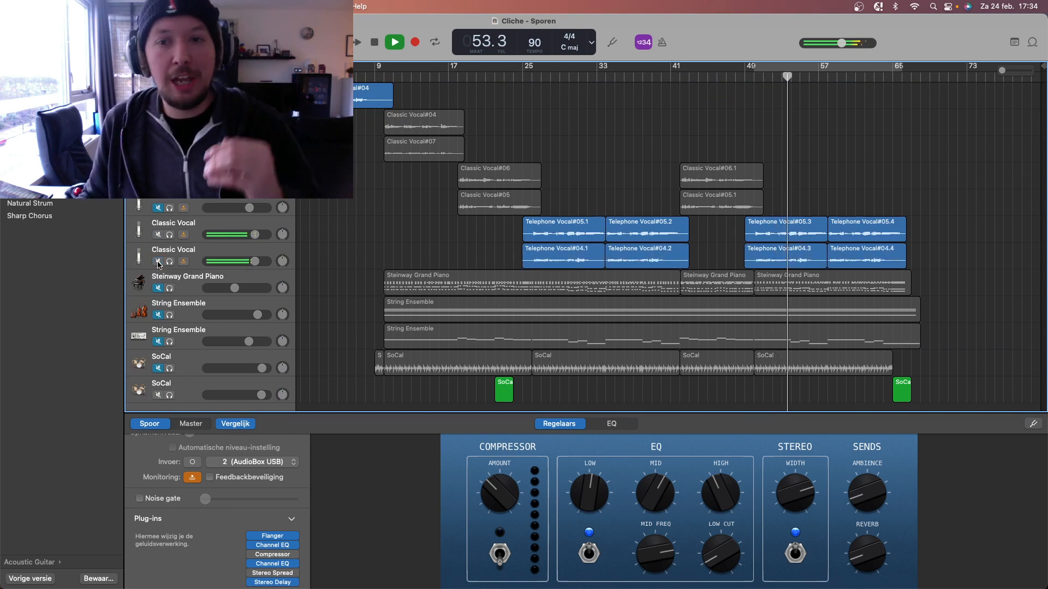
click(159, 235)
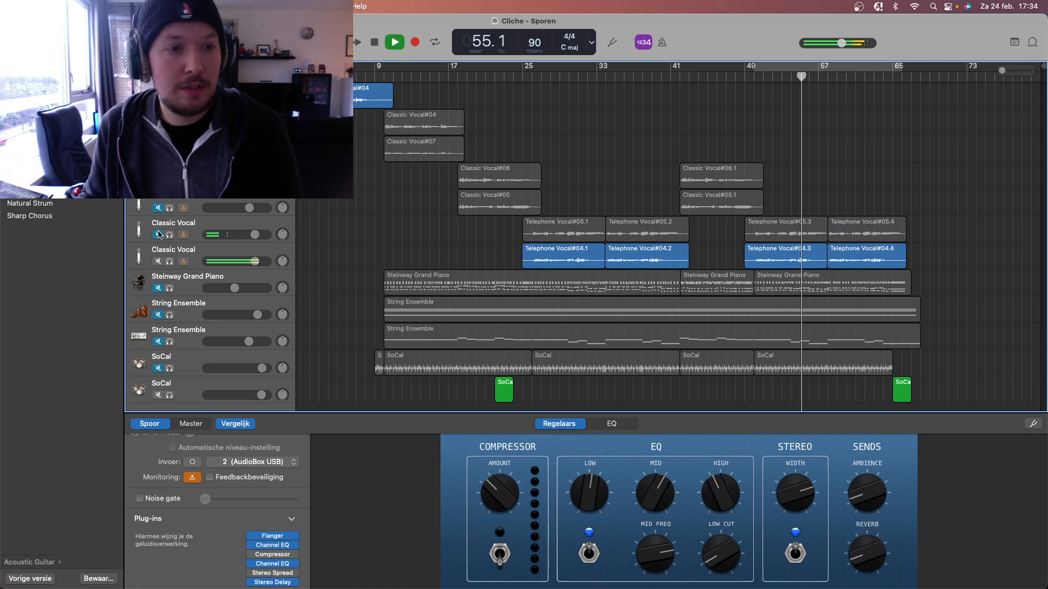
click(158, 235)
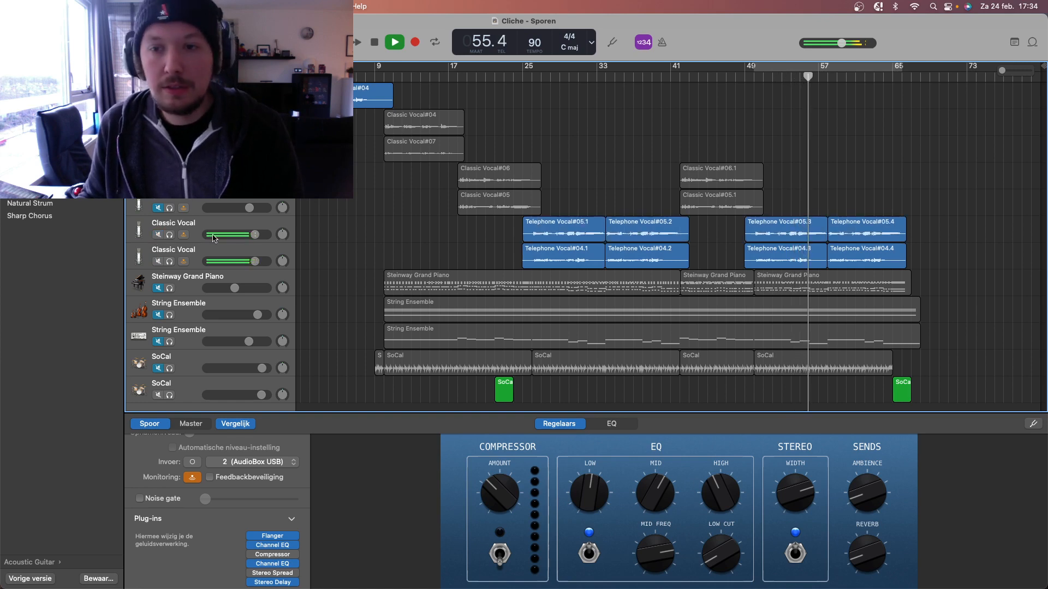
Mute every guitar track from Natural Stereo#04.5 to Natural Strum#05 and the Hi-Fi DI bass track, leaving the vocals playing.
scroll(156, 239, up, 8)
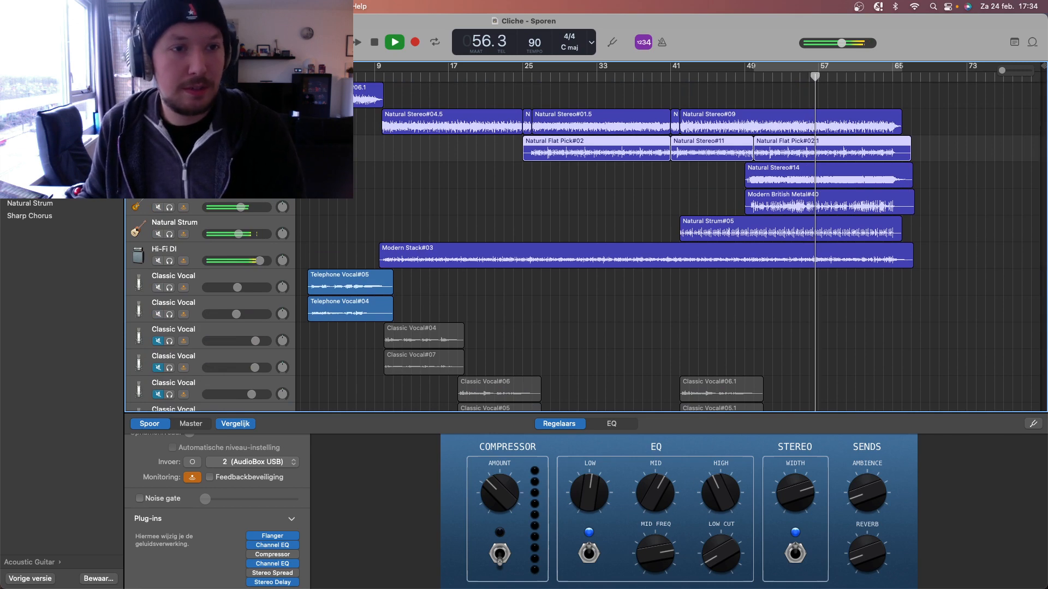
key(Up)
key(Down)
key(Down)
key(Down)
key(Down)
key(Down)
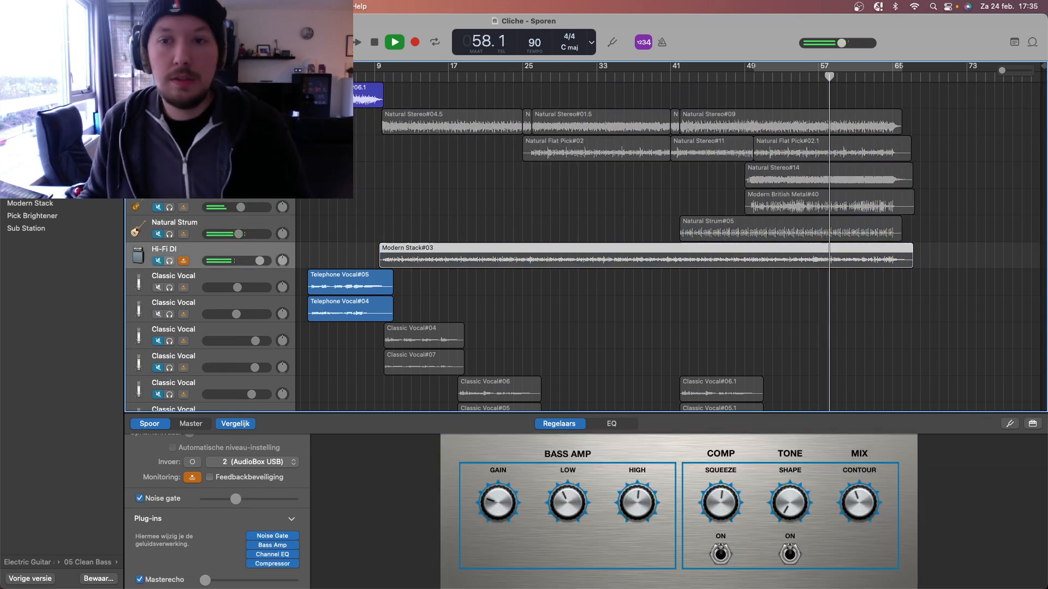
Stop playback and unmute the four Classic Vocal tracks holding Classic Vocal#04, #07, #06 and #05.
scroll(584, 240, down, 8)
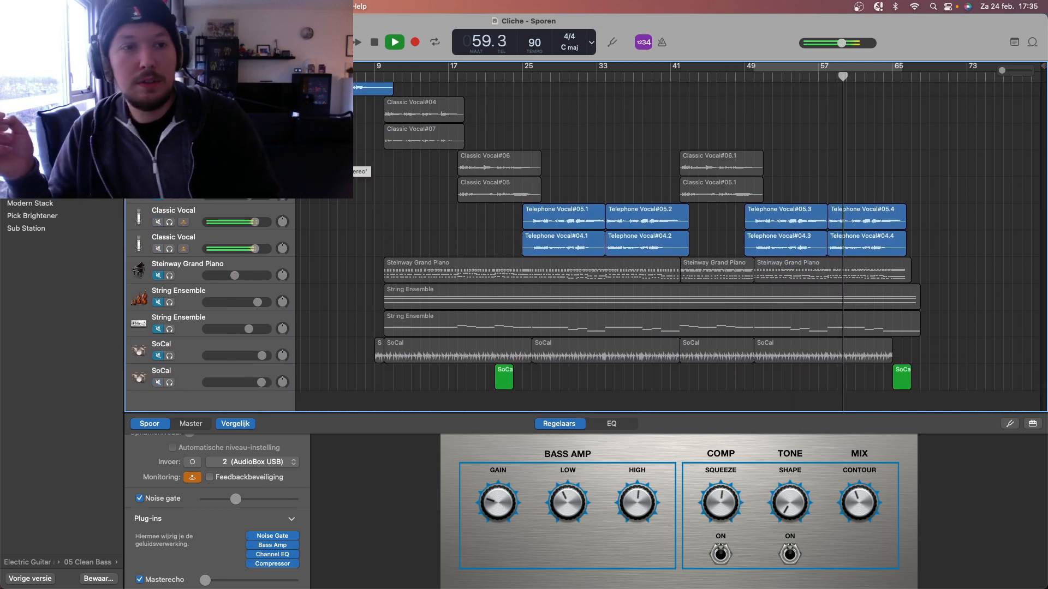
key(space)
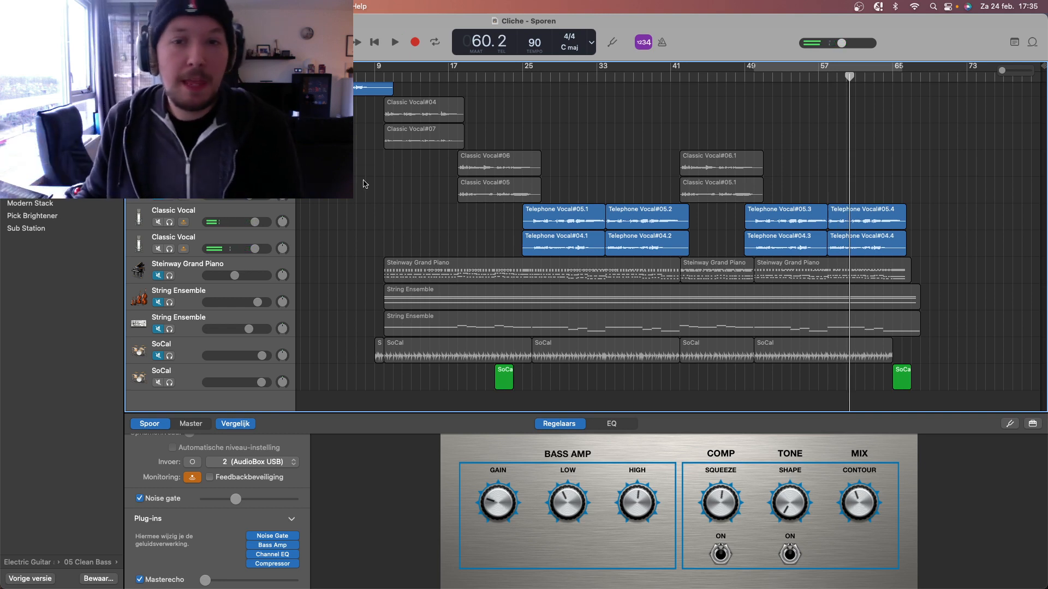
scroll(420, 188, up, 3)
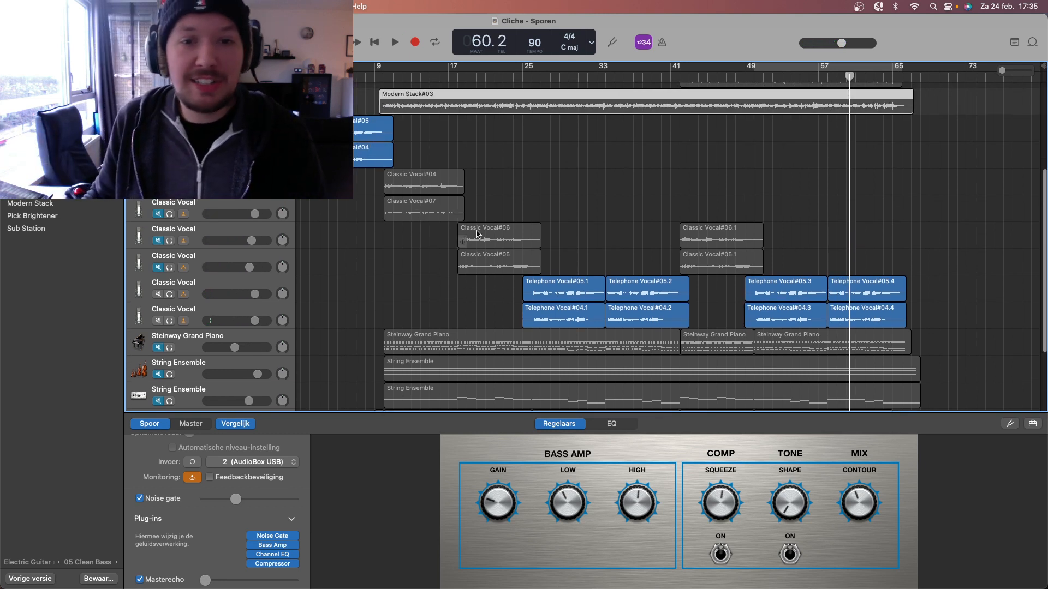
click(420, 182)
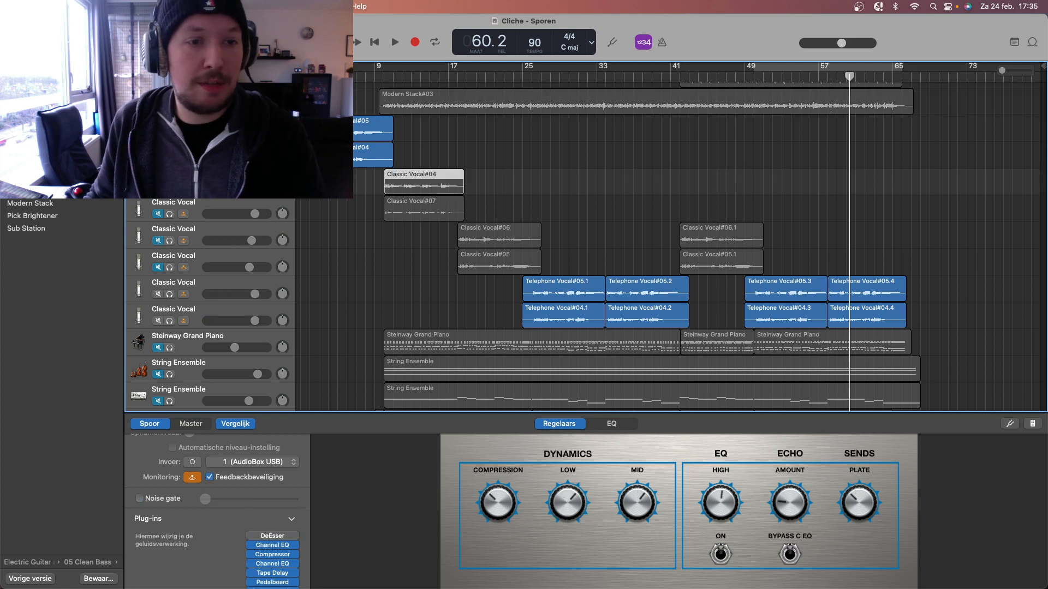
drag(158, 214, 157, 267)
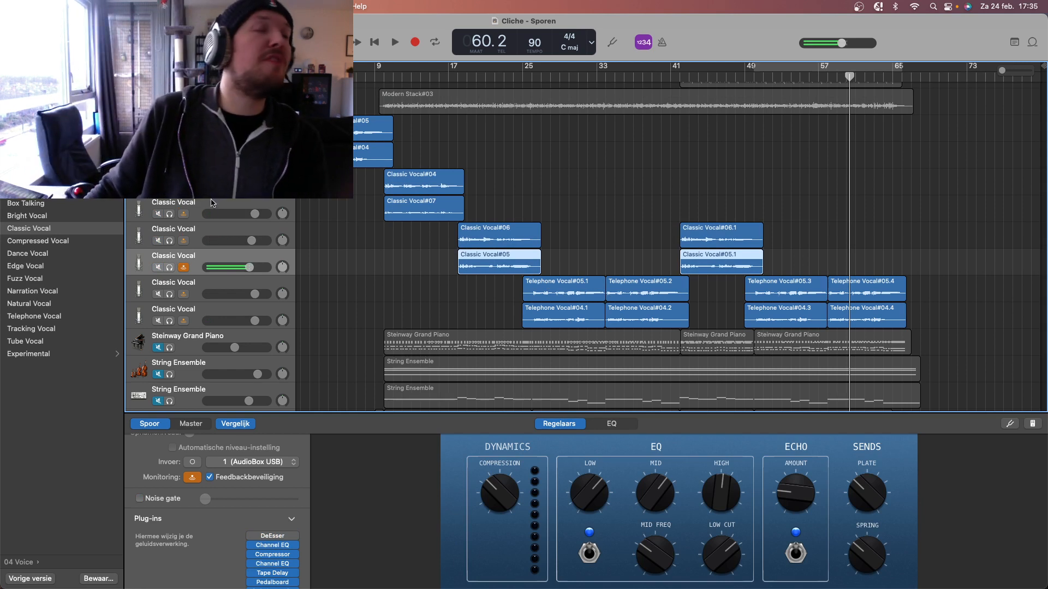
Select the Steinway Grand Piano track and return the playhead to bar 49.
click(200, 352)
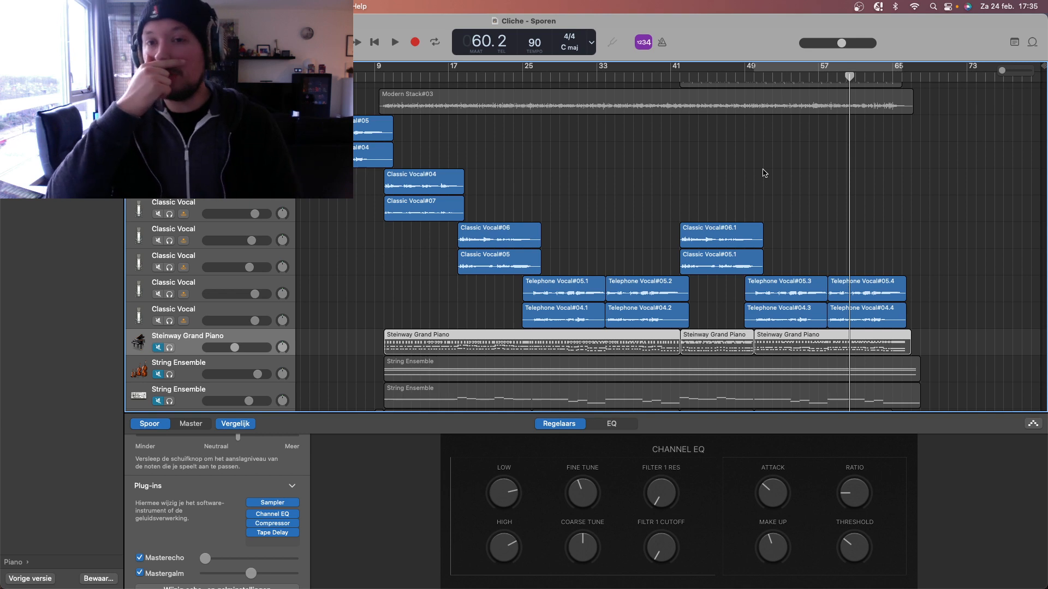
click(748, 79)
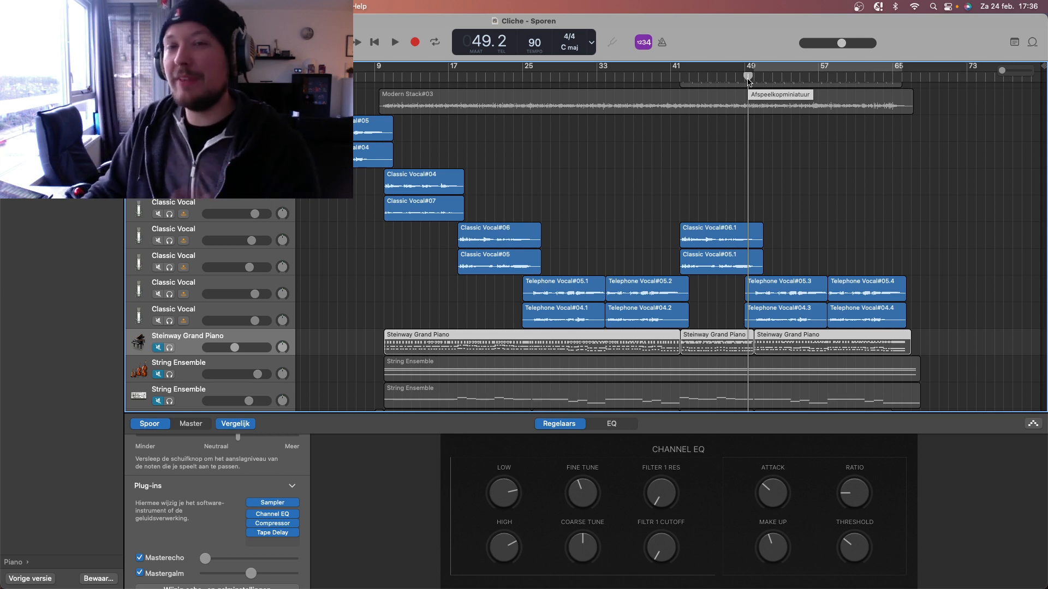
Review the full track list of the arrangement, from the guitars through the vocals to the piano, strings and drums.
scroll(715, 144, up, 4)
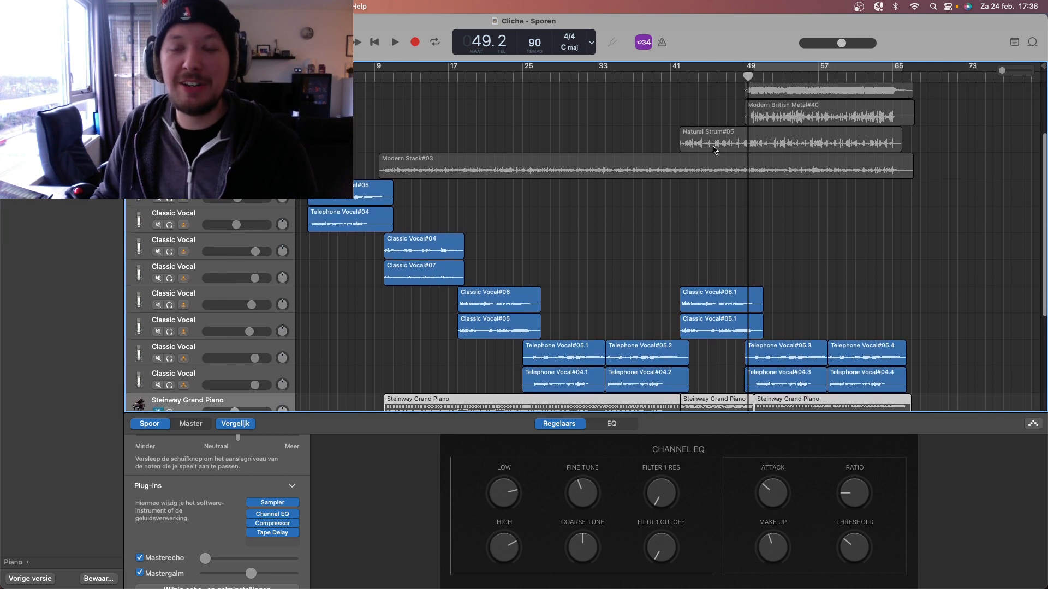
scroll(715, 149, down, 1)
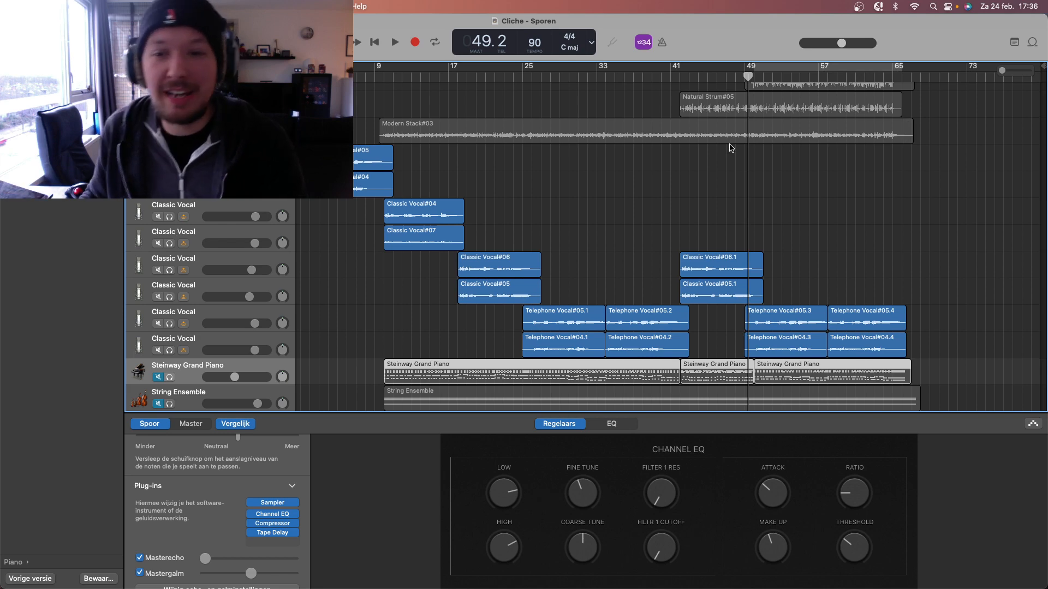
scroll(622, 205, down, 5)
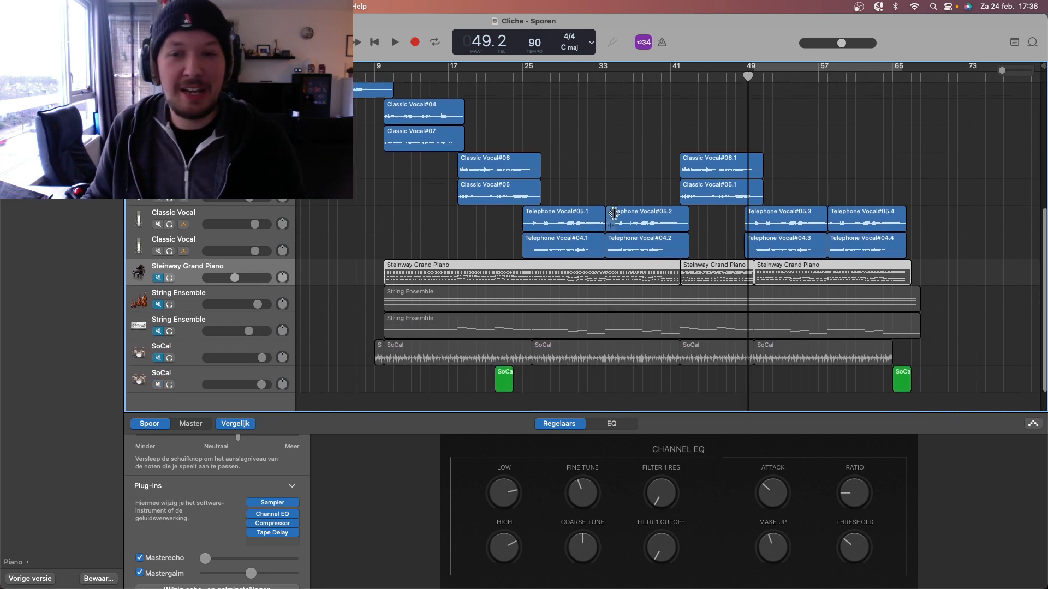
scroll(617, 212, up, 6)
scroll(614, 214, up, 5)
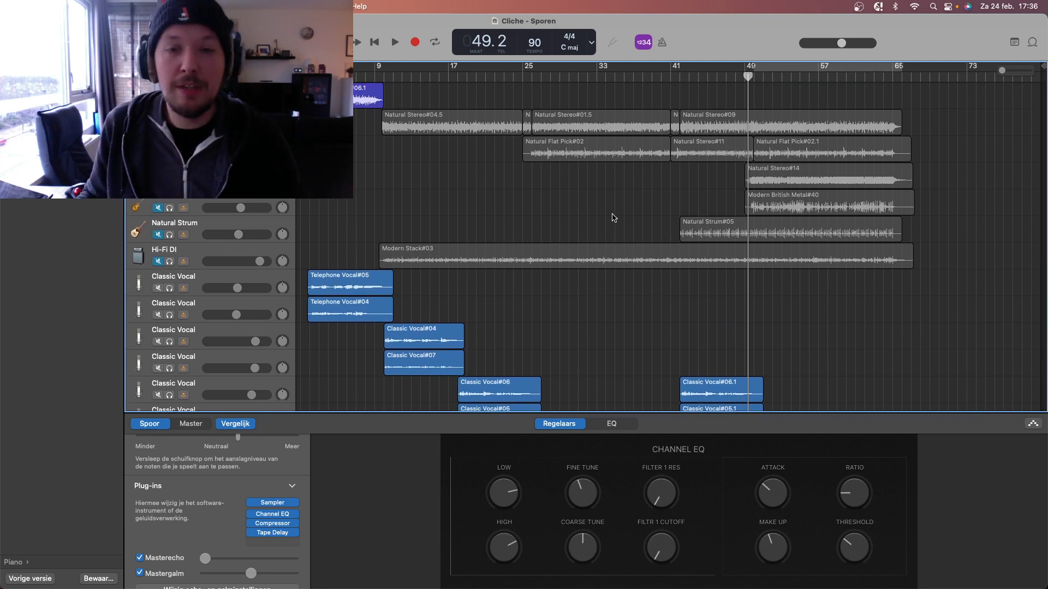
scroll(604, 215, down, 10)
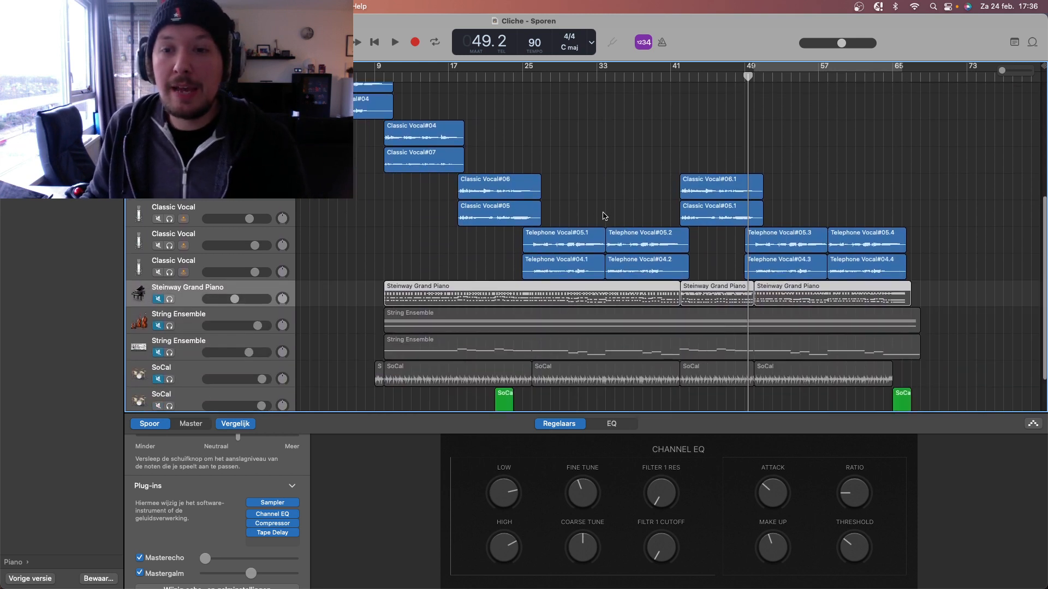
scroll(604, 215, up, 1)
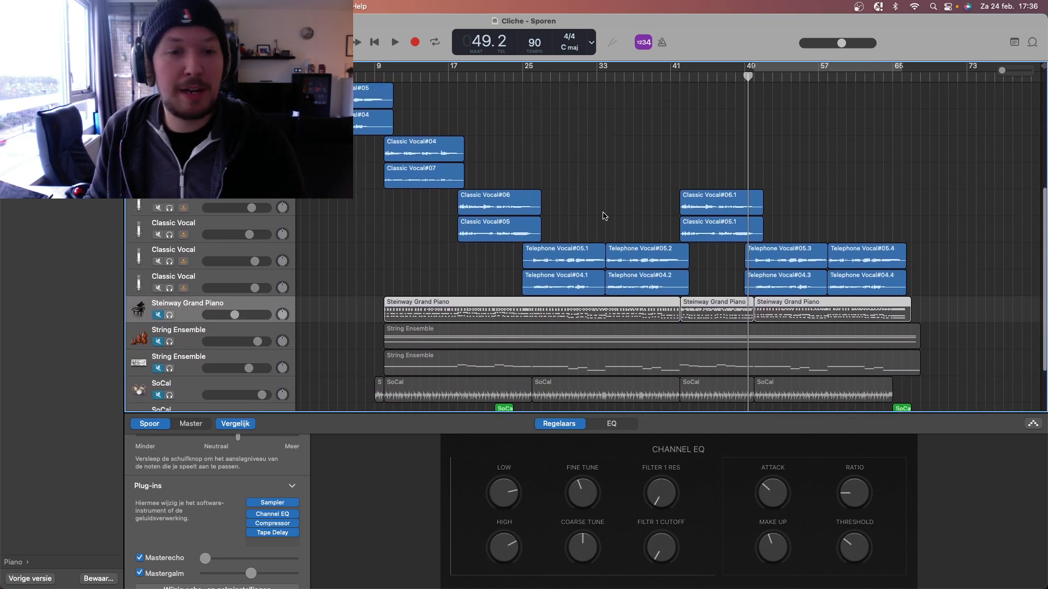
Compare the vocal regions with the muted guitar, bass, piano, string and drum tracks across the arrangement.
scroll(603, 215, down, 2)
scroll(602, 213, up, 3)
scroll(601, 213, up, 3)
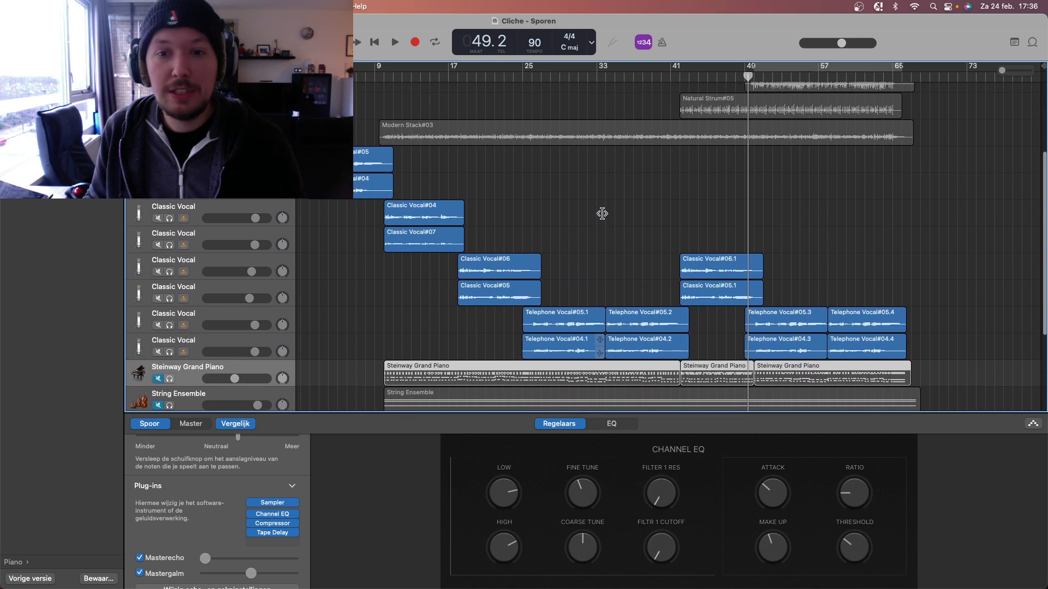
scroll(573, 215, up, 2)
scroll(540, 215, down, 6)
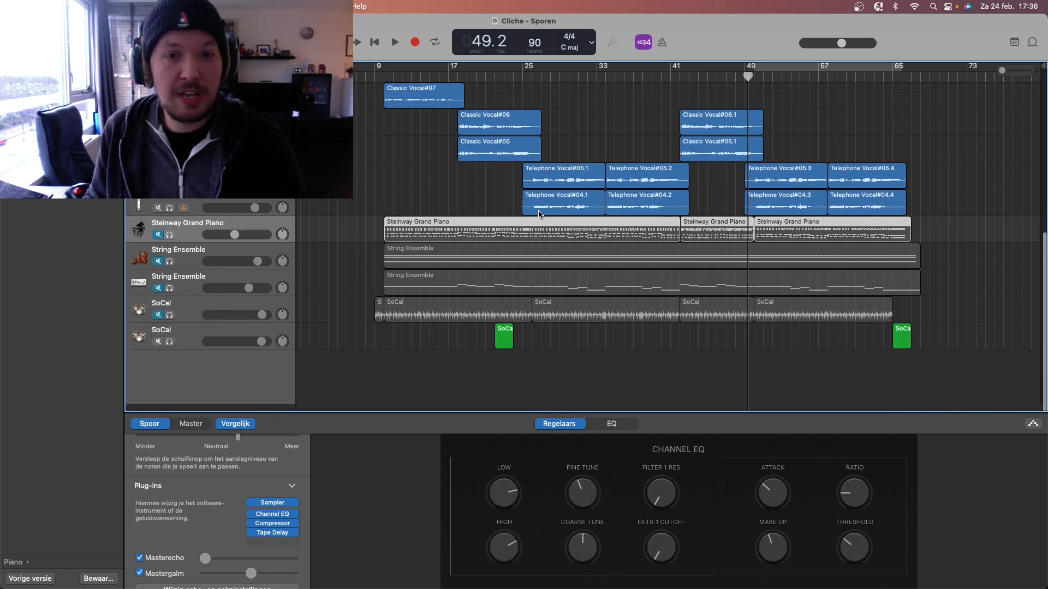
scroll(539, 214, up, 10)
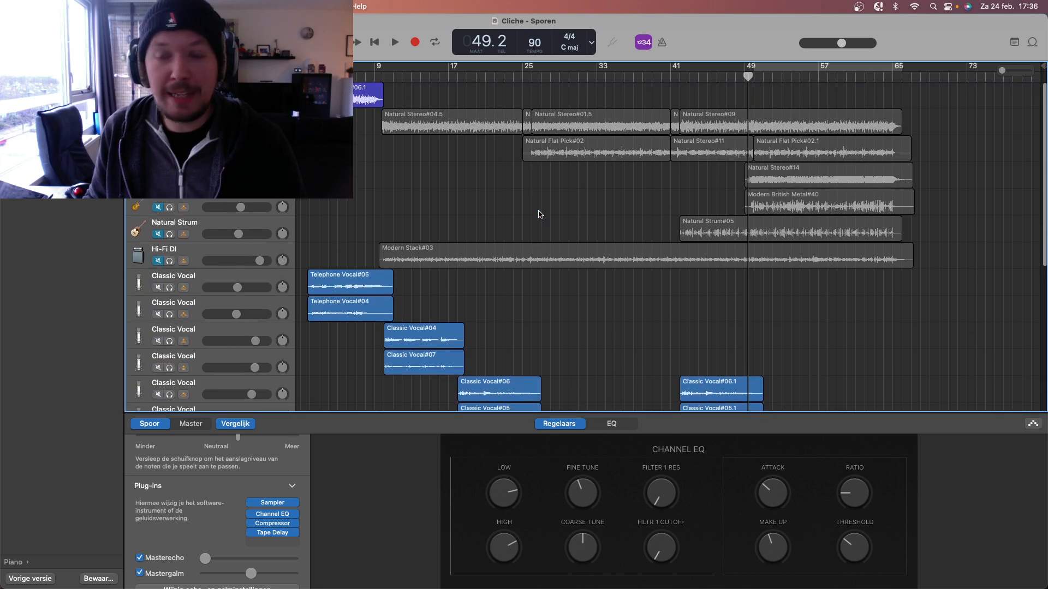
scroll(539, 214, down, 10)
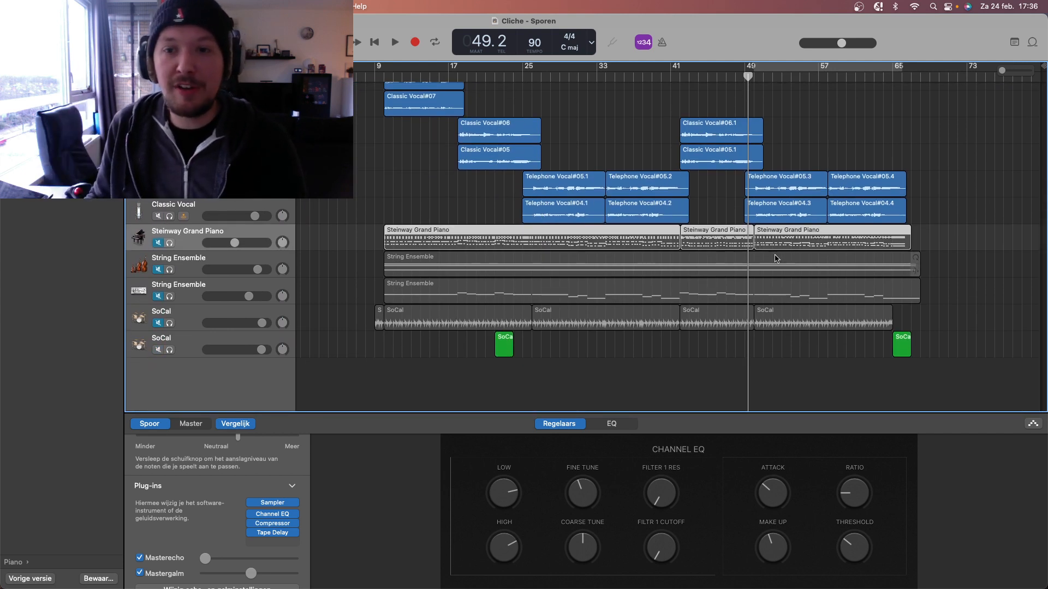
Start playback from bar 49 and unmute the SoCal drum track, both String Ensemble tracks and the Steinway Grand Piano.
click(186, 324)
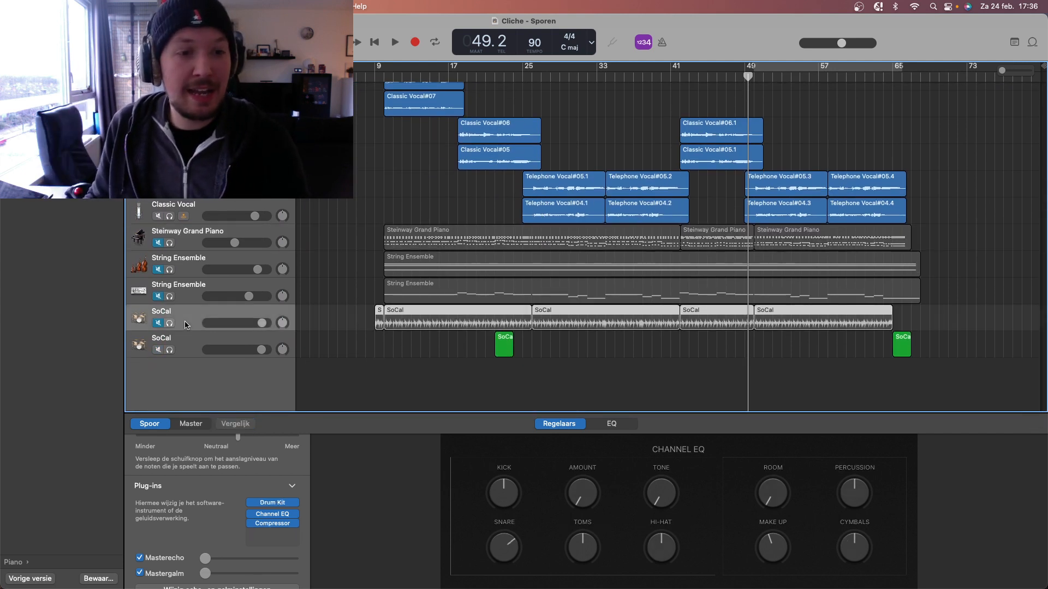
key(space)
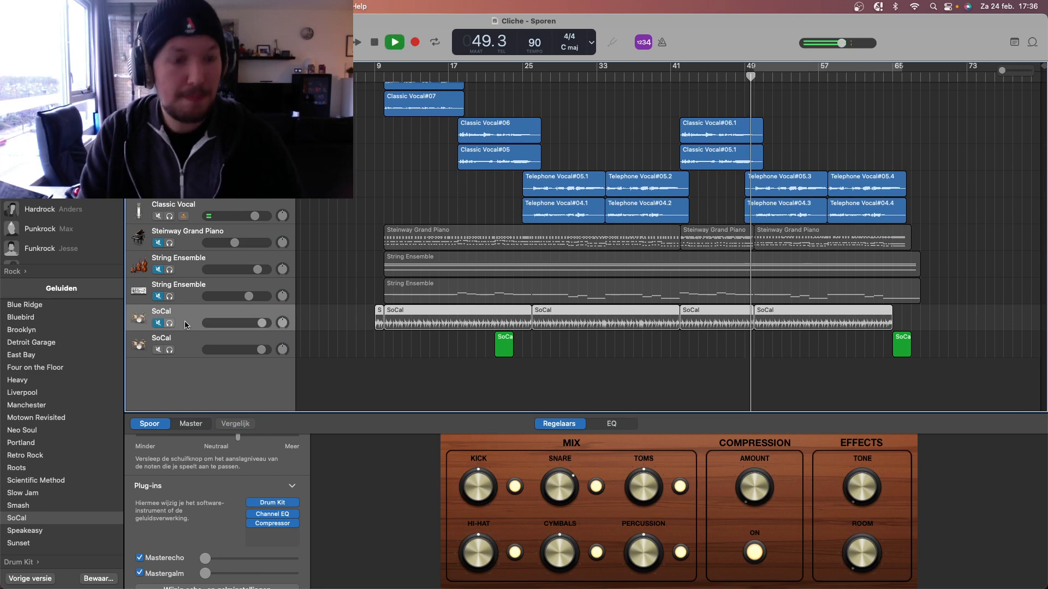
key(Up)
key(m)
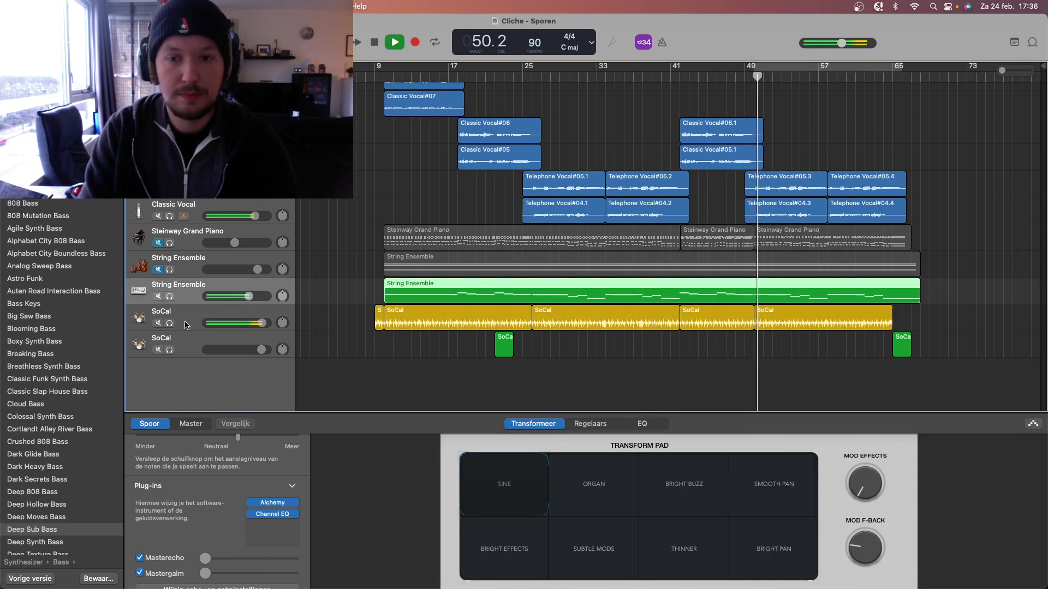
key(Up)
key(m)
key(Up)
key(m)
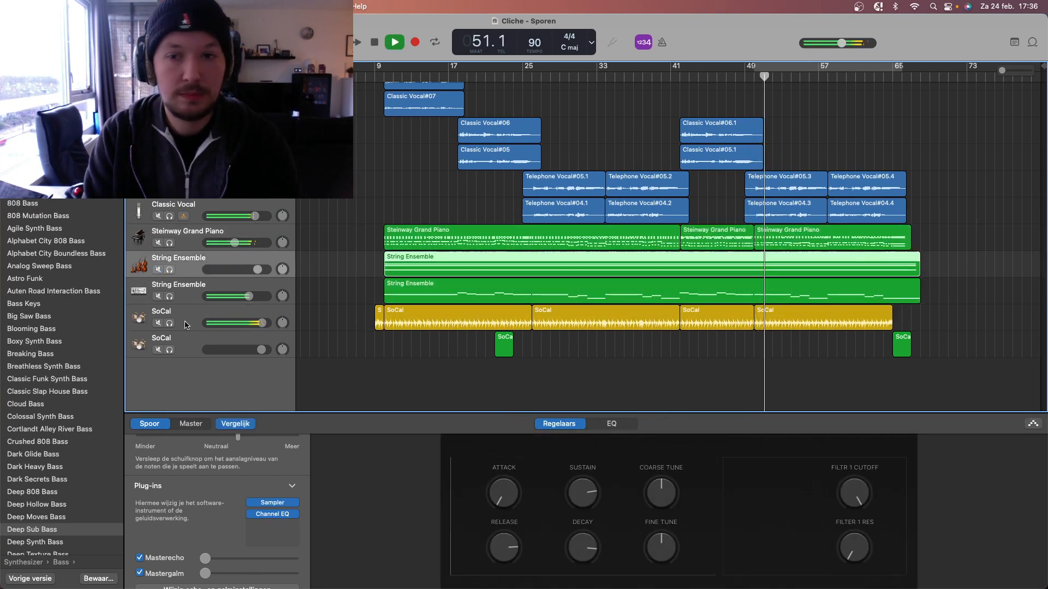
Unmute the Hi-Fi DI bass track holding Modern Stack#03 while the song keeps playing.
key(Up)
key(Up)
key(Up)
key(Up)
key(Up)
key(Up)
key(Up)
key(Up)
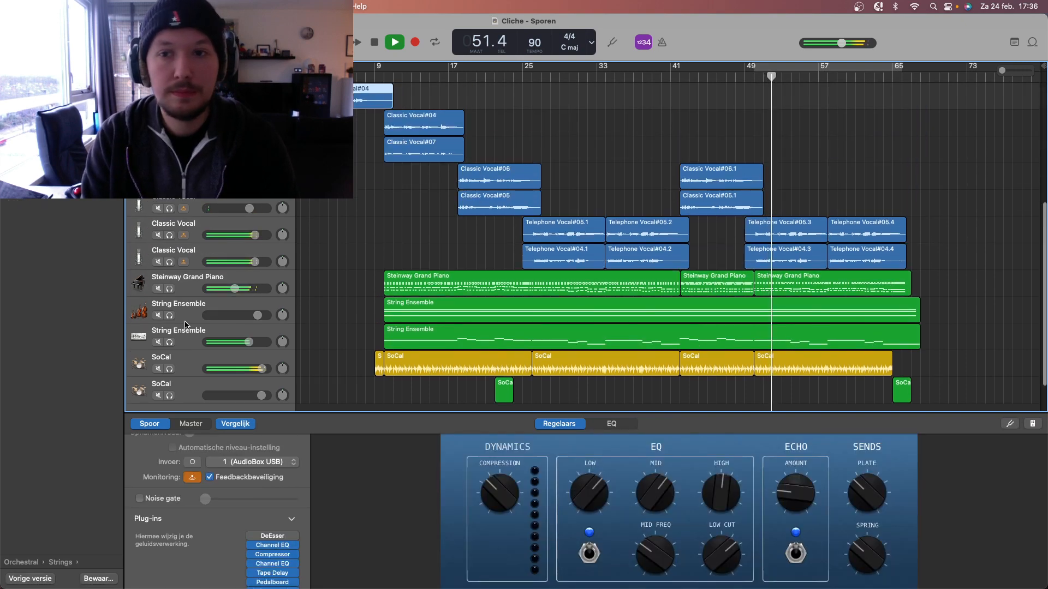
key(Up)
key(Up)
key(Up)
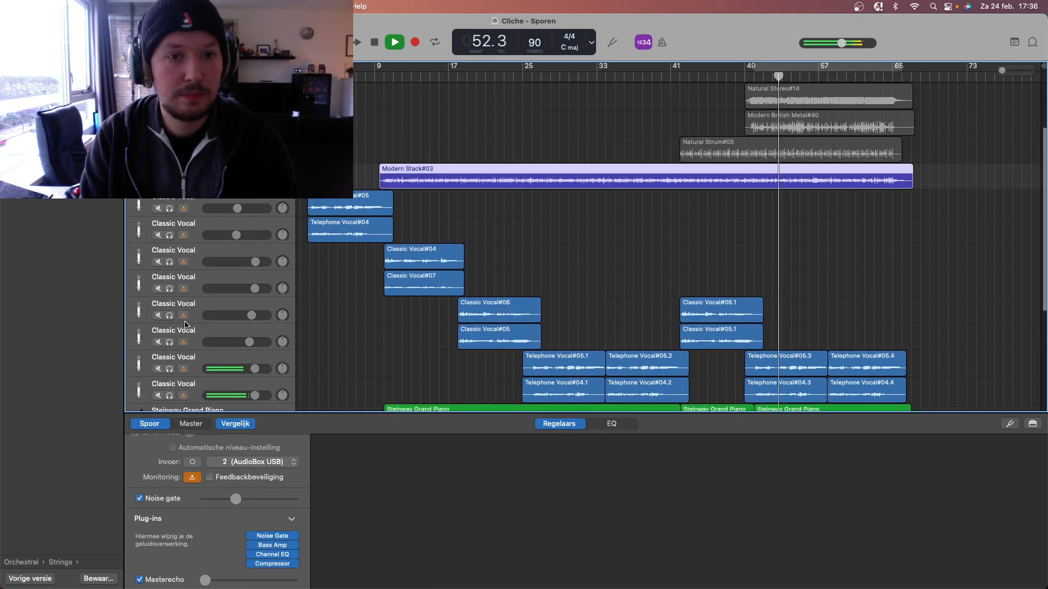
Unmute the guitar tracks holding Natural Flat Pick#02 and Modern British Metal#40 during playback.
key(Up)
key(Up)
key(Up)
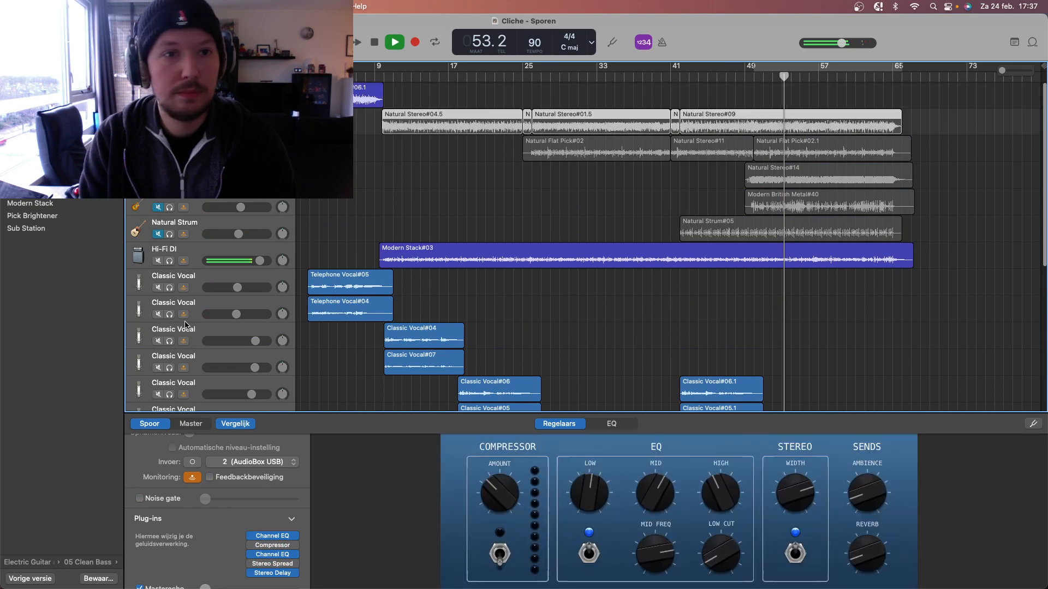
key(Up)
key(Up)
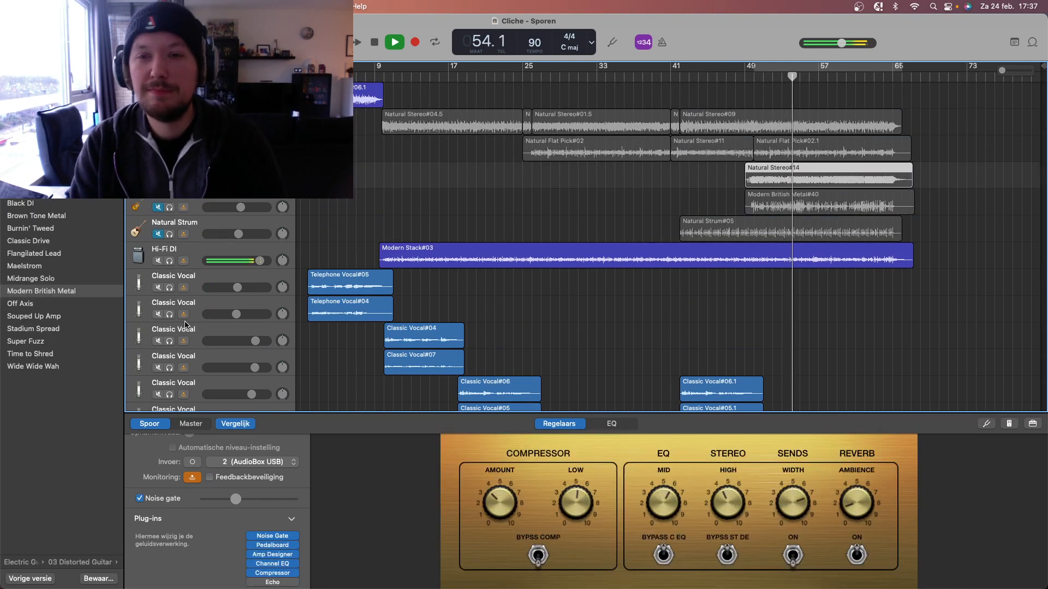
key(Down)
key(Down)
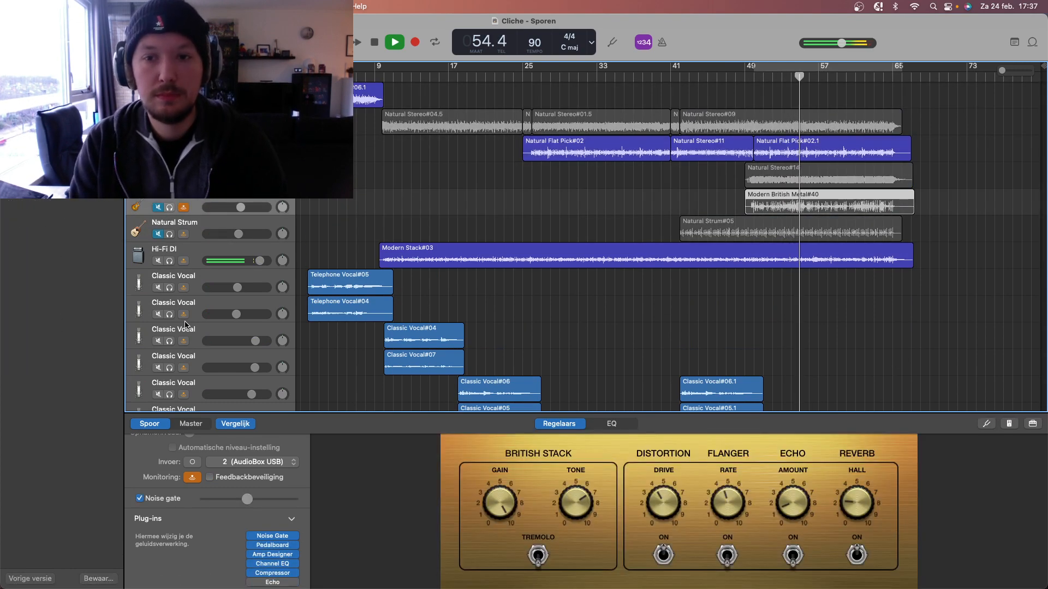
key(Down)
key(Up)
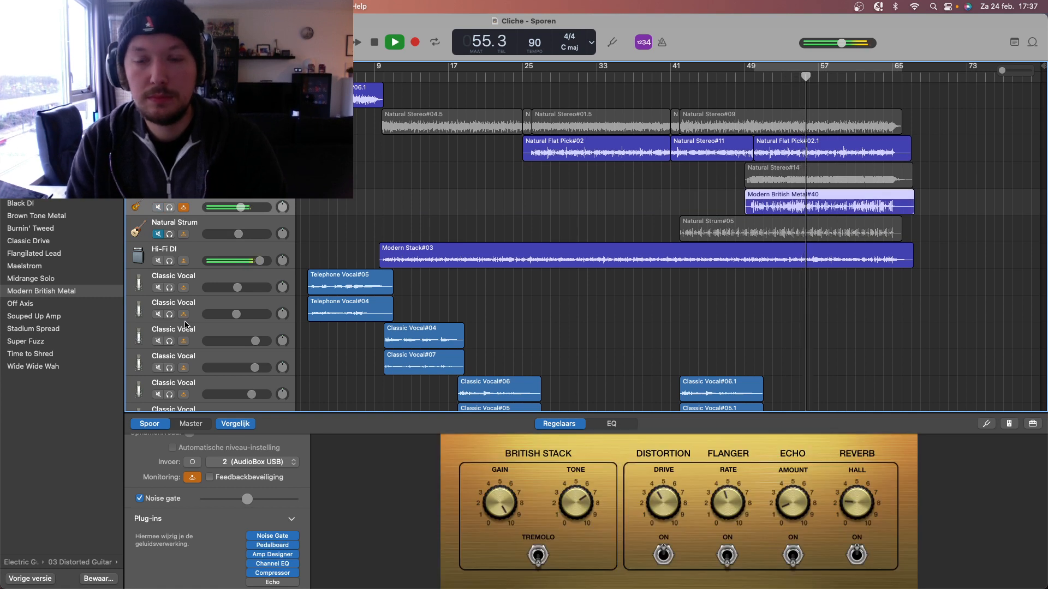
Unmute the remaining guitar tracks holding Natural Strum#05, Natural Stereo#14 and Natural Stereo#04.5 during playback.
key(Down)
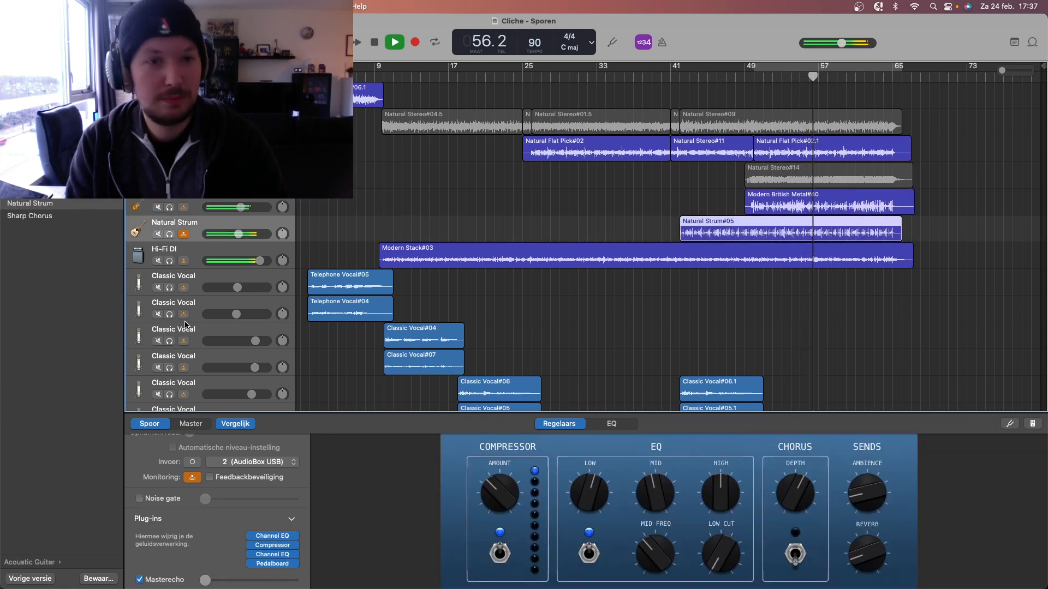
key(Up)
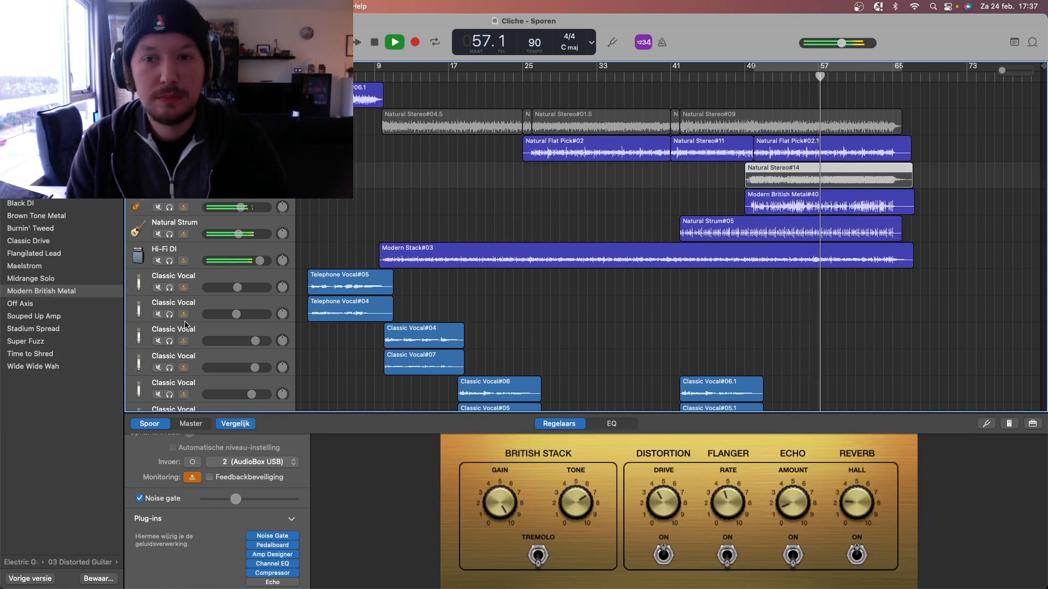
key(Up)
key(Up)
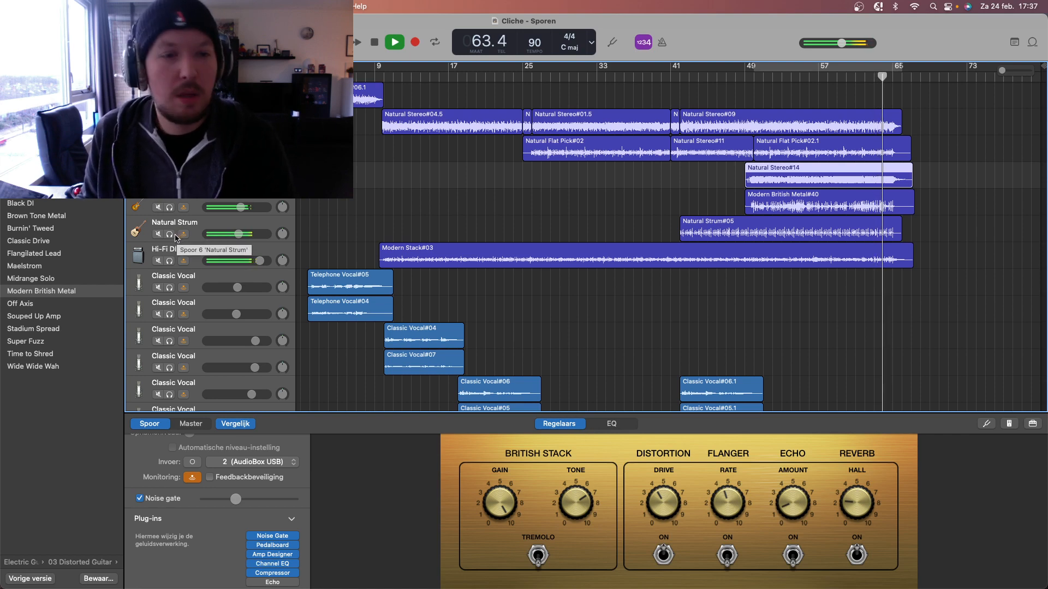
Listen to the full arrangement up to the closing SoCal drum region at bar 65 and stop playback.
scroll(414, 268, down, 3)
scroll(413, 269, down, 7)
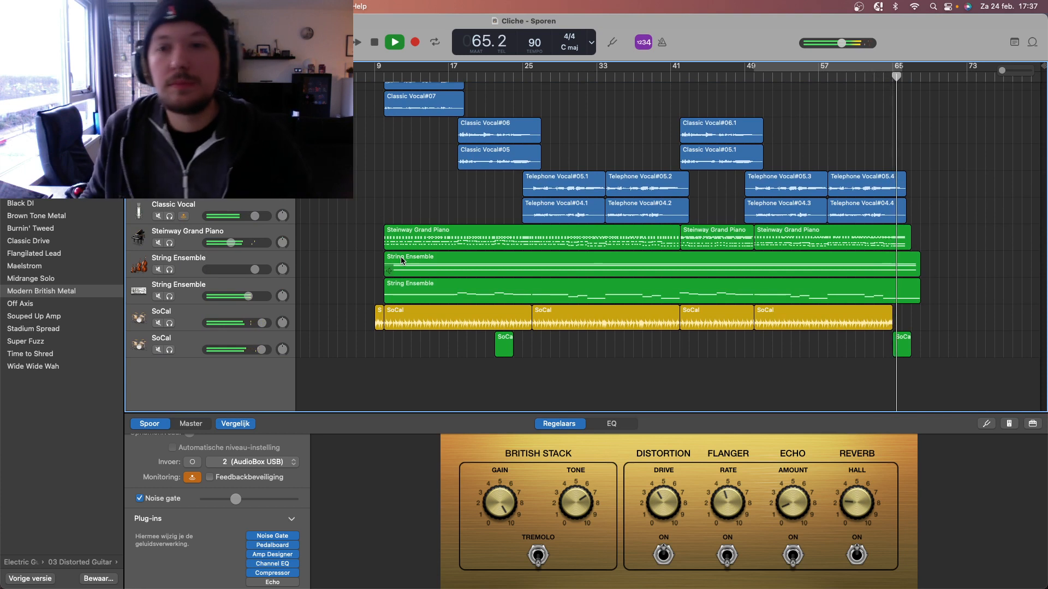
key(space)
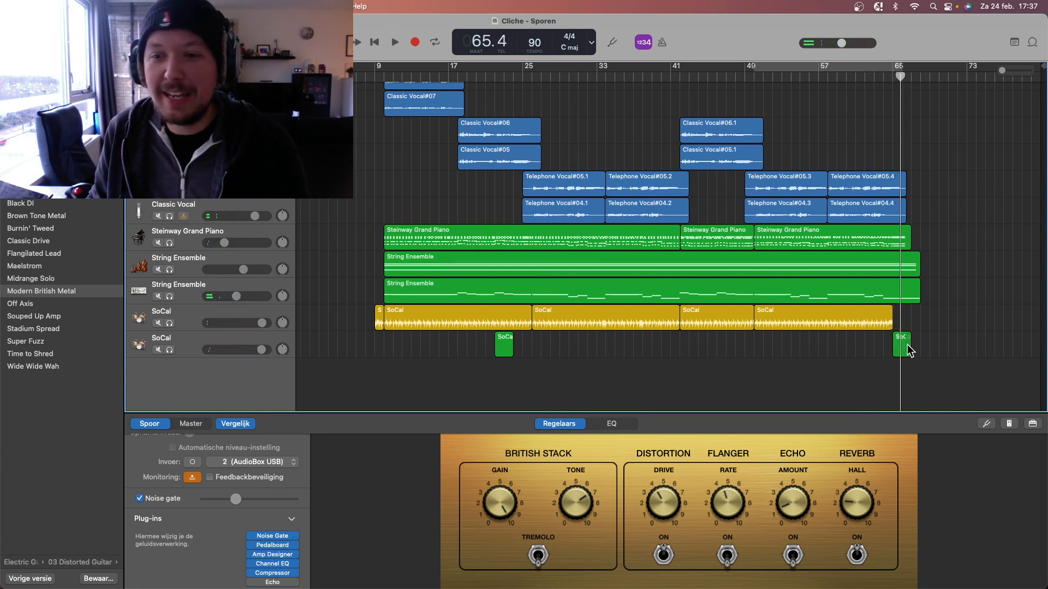
Solo the Natural Stereo guitar track and open its Natural Stereo#04.5 region in the audio editor.
scroll(906, 346, up, 10)
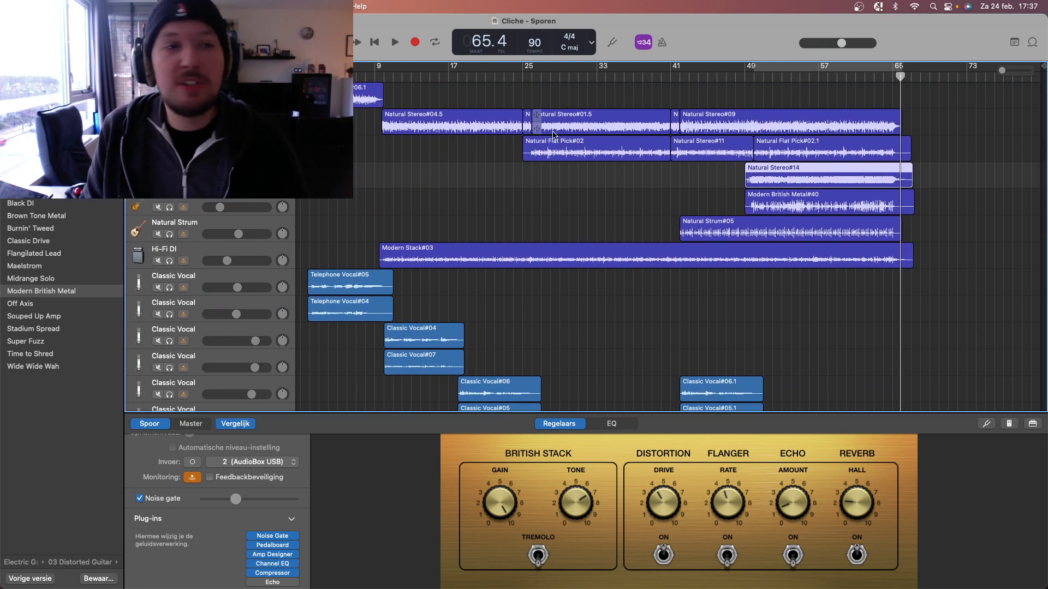
click(452, 121)
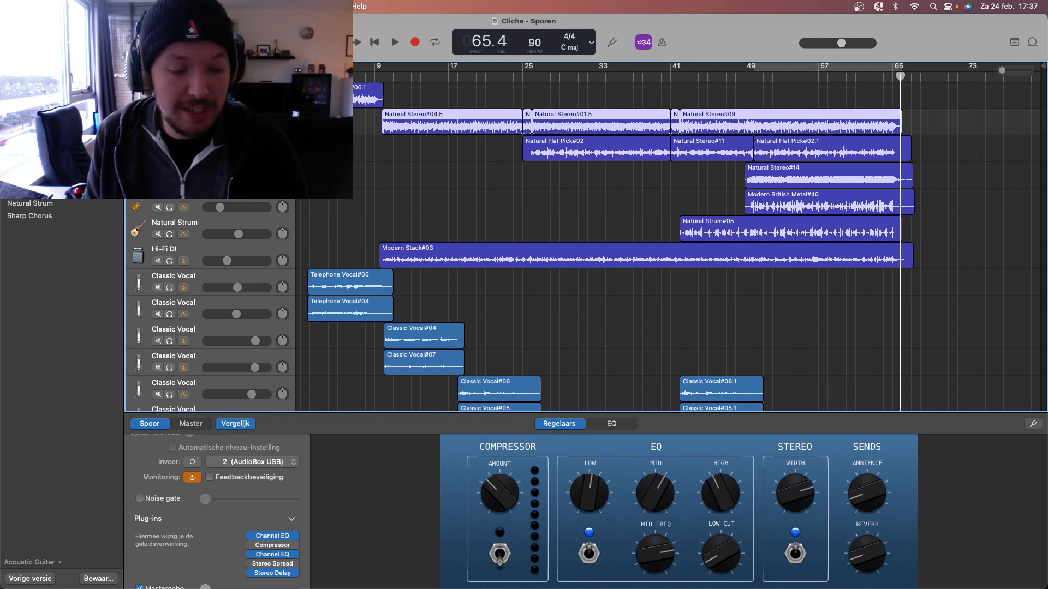
key(s)
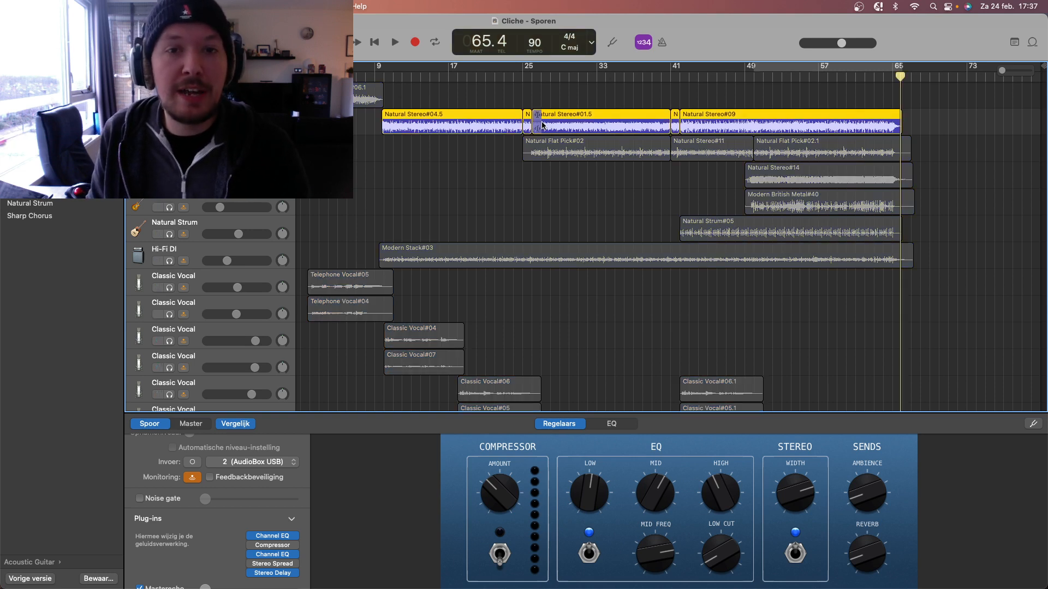
double_click(512, 117)
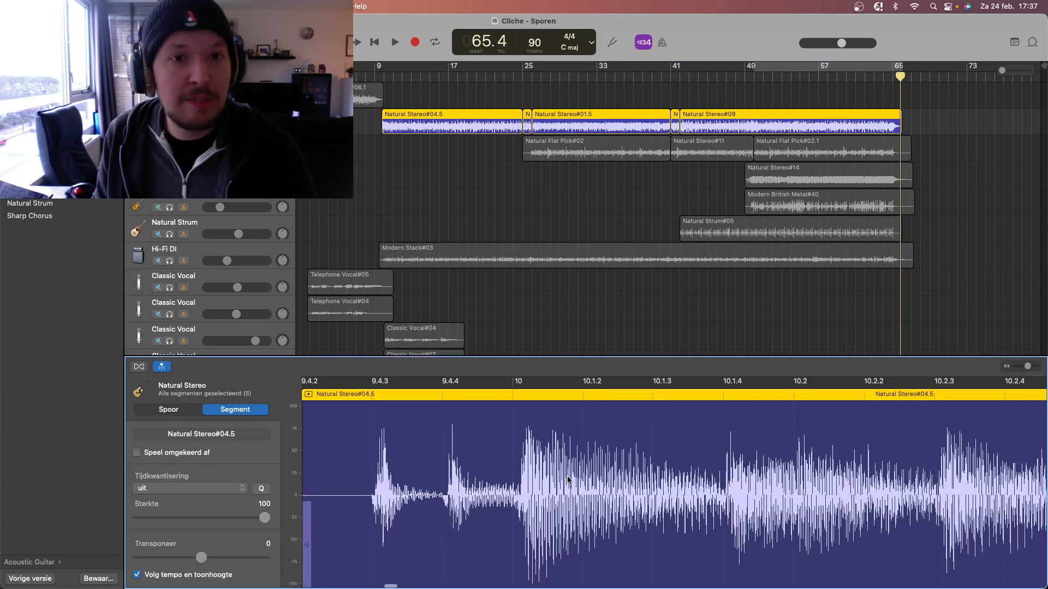
Examine the guitar waveform around bar 25, where Natural Stereo#04.5 meets Natural Stereo#04.8.
scroll(567, 480, right, 20)
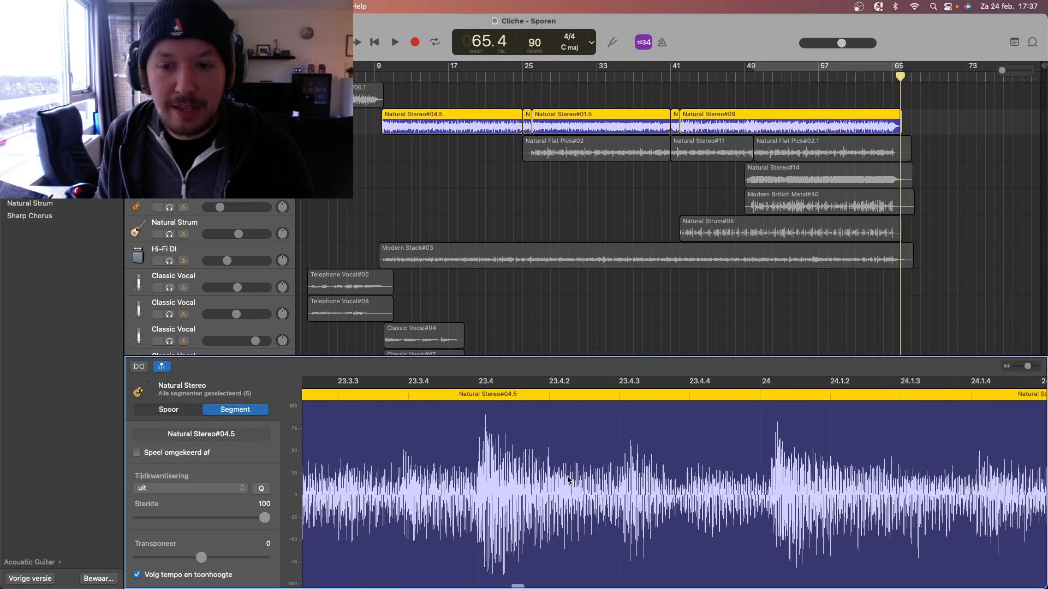
scroll(567, 480, right, 5)
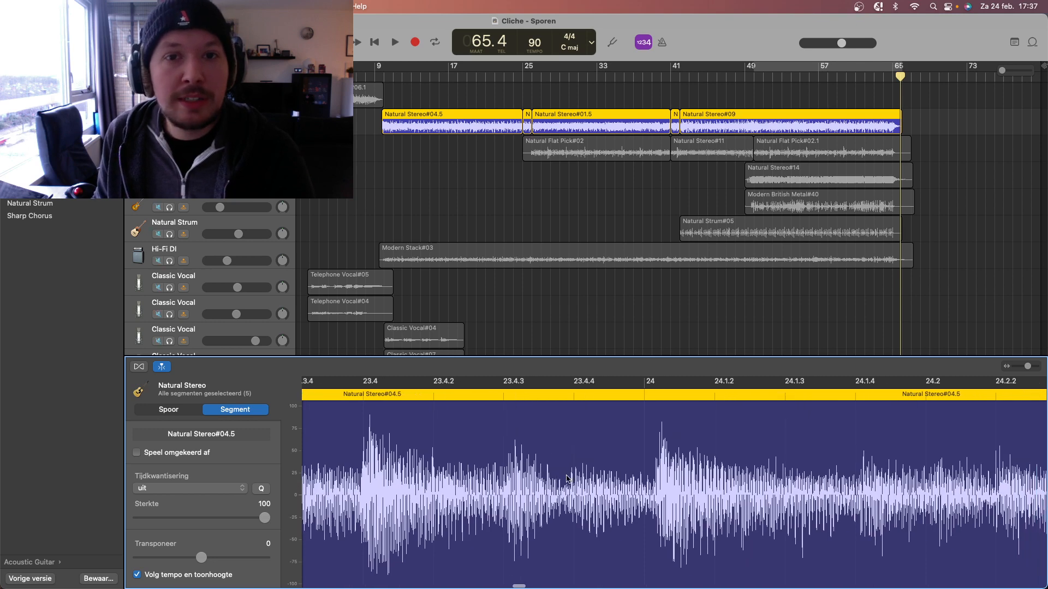
scroll(567, 479, right, 8)
scroll(563, 478, right, 10)
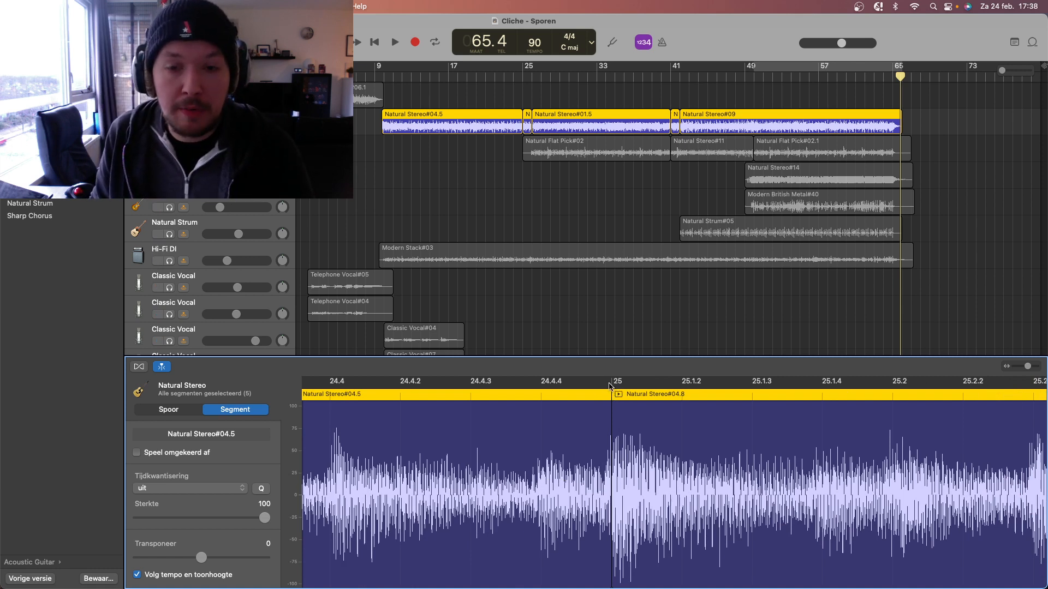
drag(1027, 366, 1025, 367)
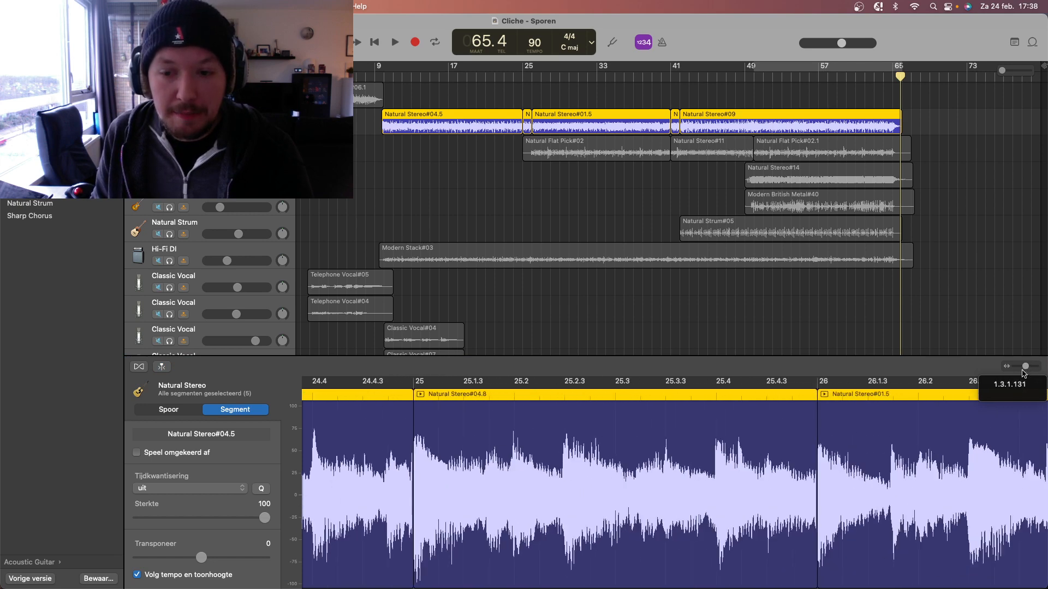
Place the playhead in bar 25 and select only the short Natural Stereo#04.8 region.
click(605, 394)
click(468, 140)
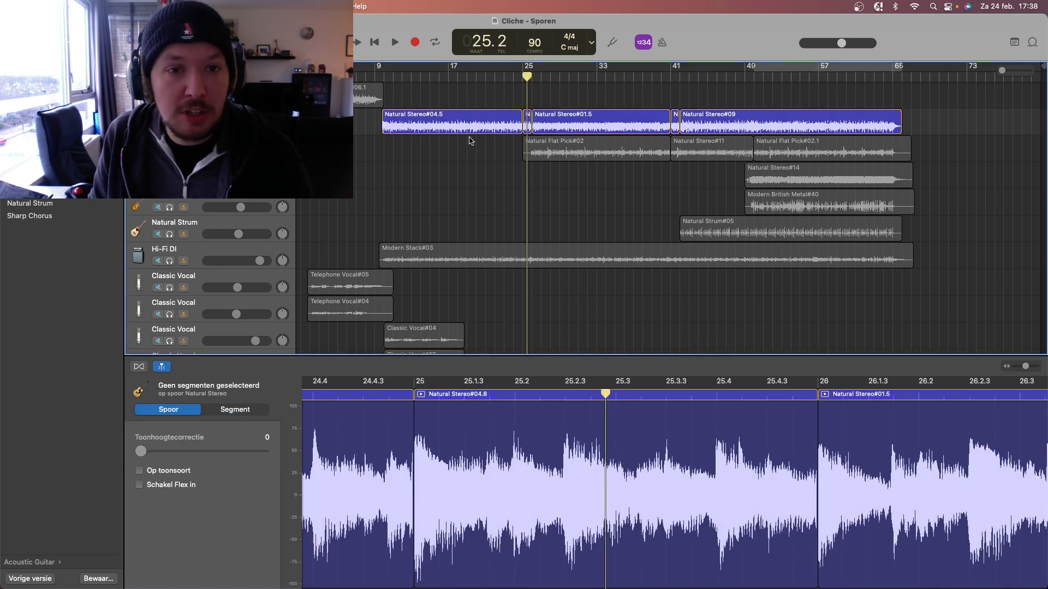
click(528, 116)
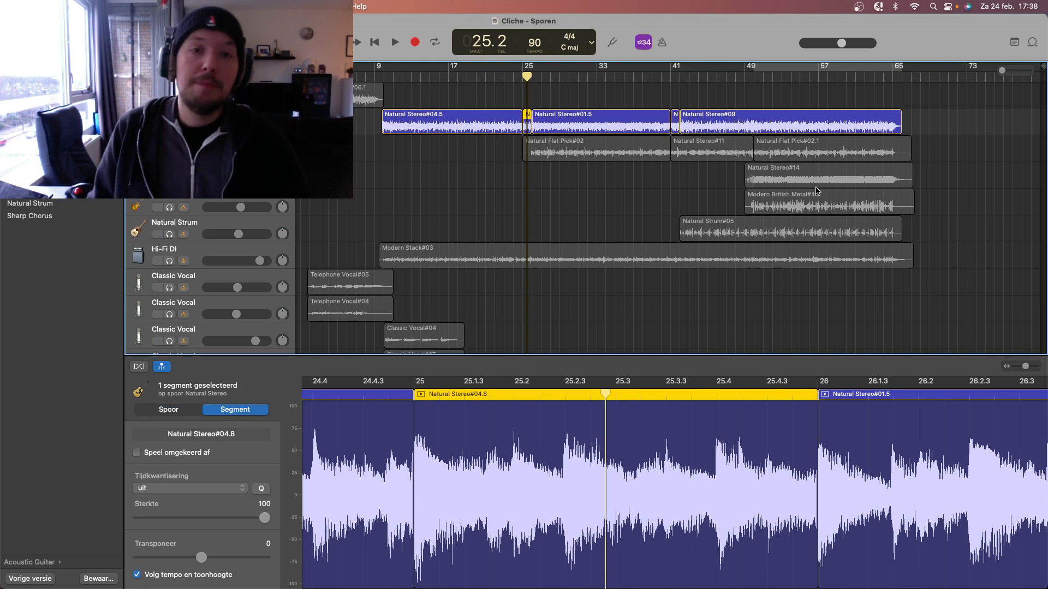
scroll(817, 191, down, 5)
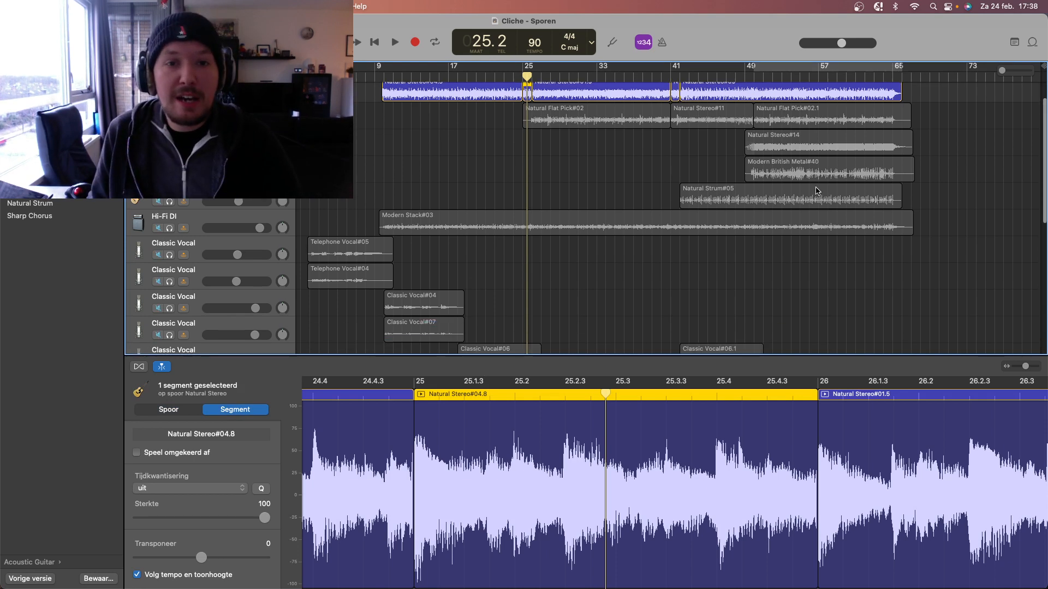
scroll(817, 191, up, 5)
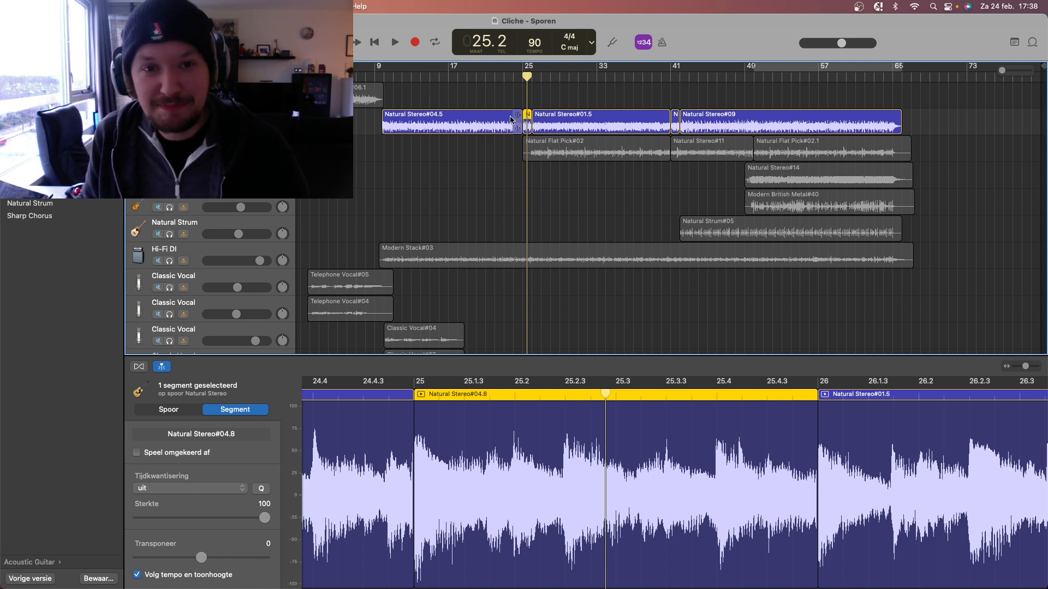
Play the soloed guitar from bar 24 through the Natural Stereo#04.8 region into bar 26, then stop.
click(515, 75)
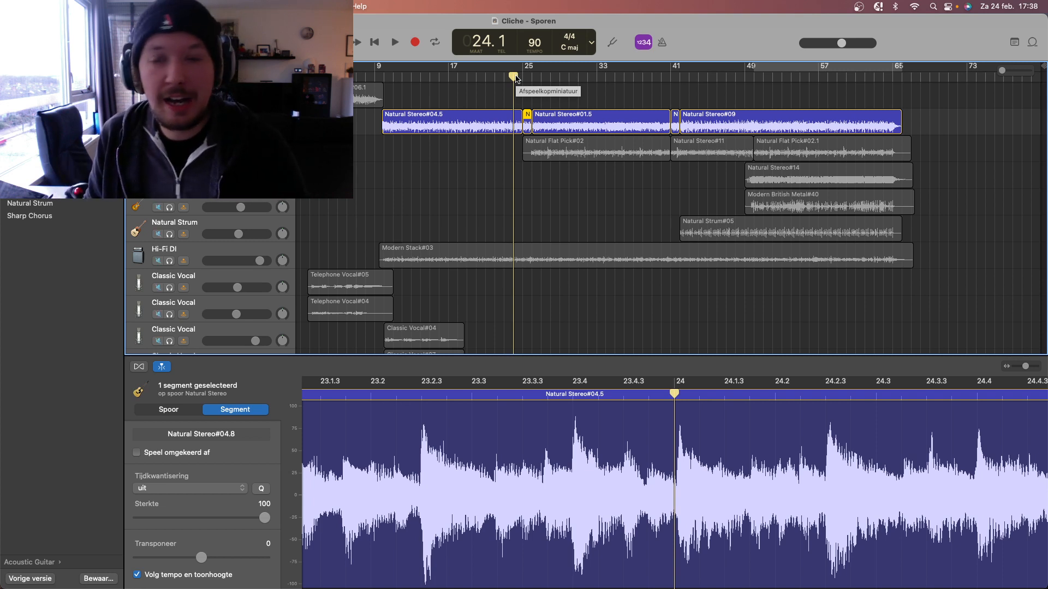
key(space)
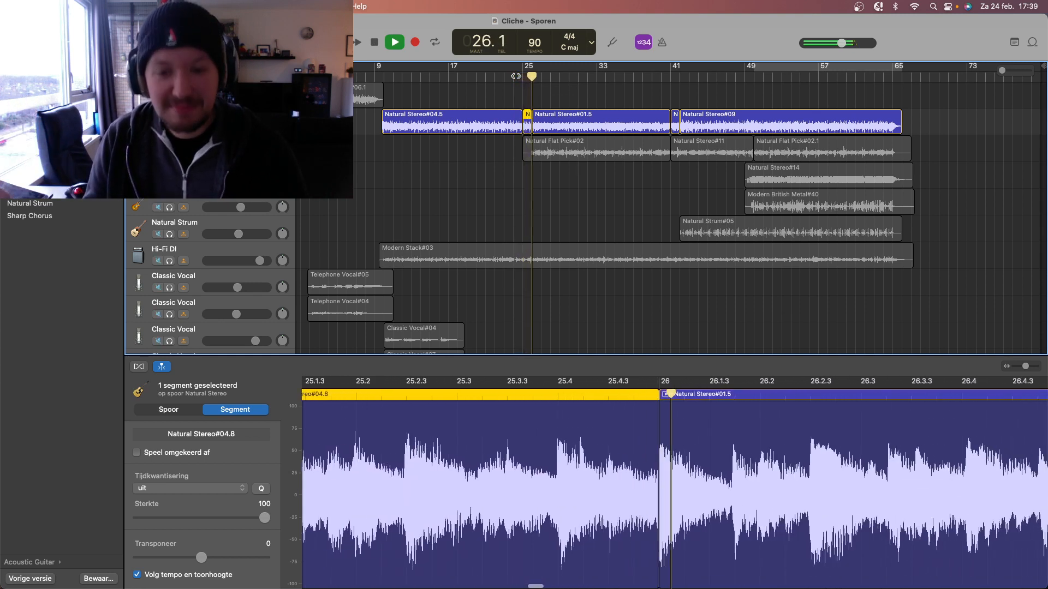
key(space)
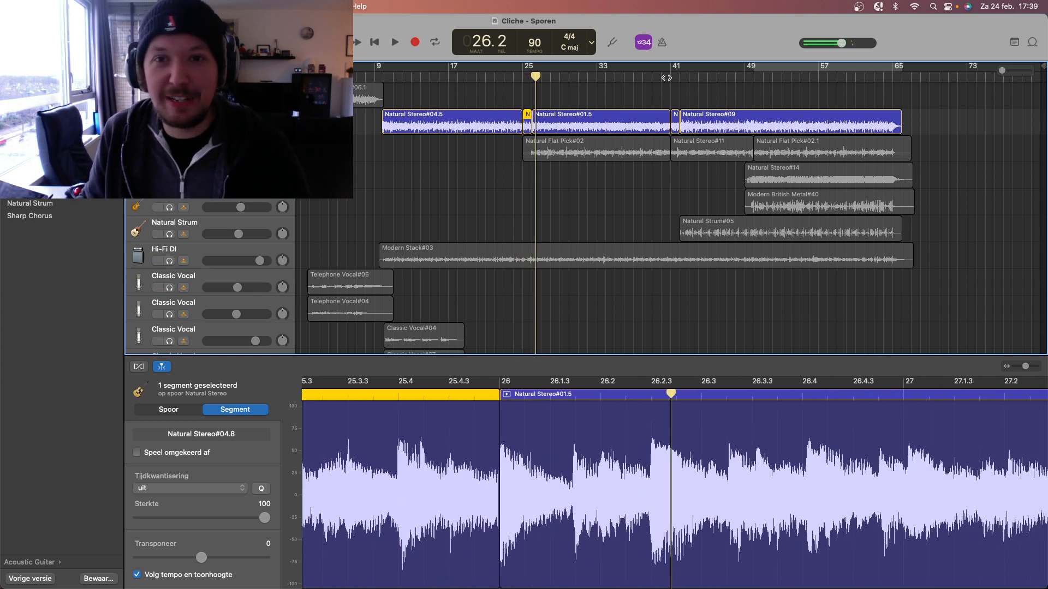
Play the soloed guitar from bar 40 through the short Natural Stereo#01.8 region into bar 42, then stop.
click(666, 77)
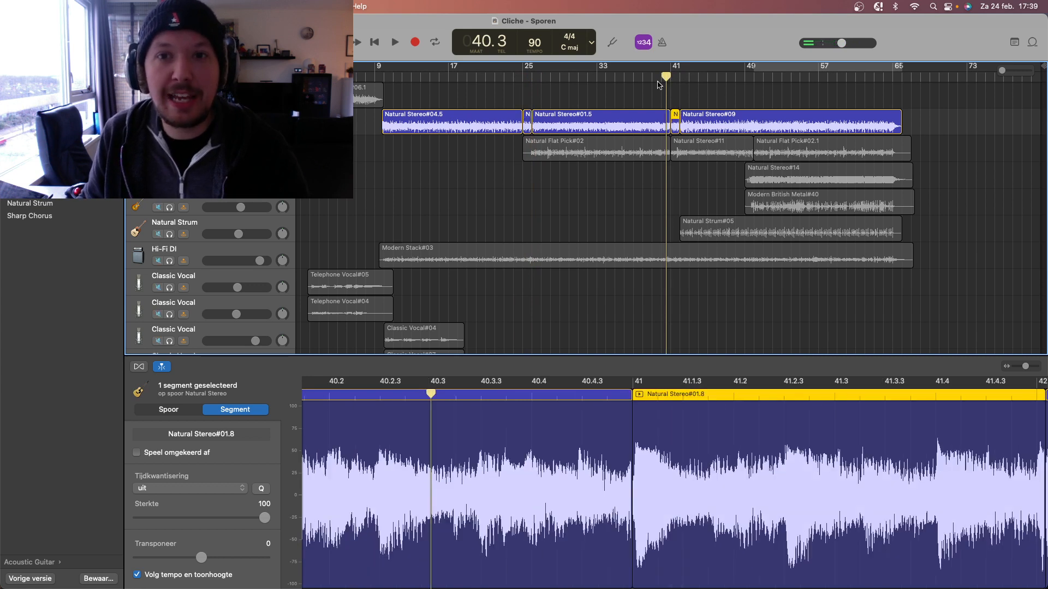
click(660, 77)
key(space)
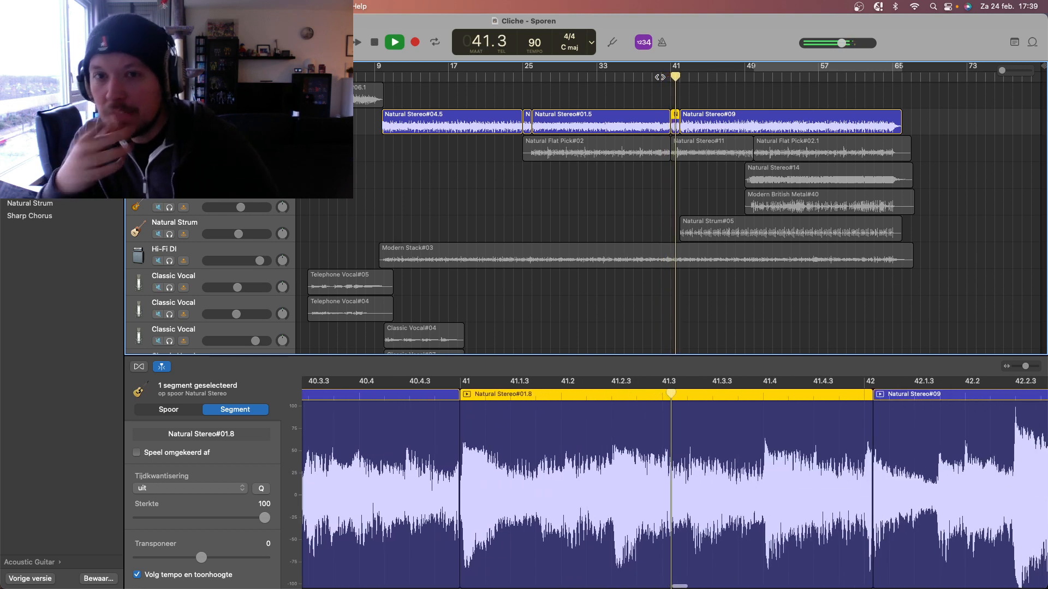
key(space)
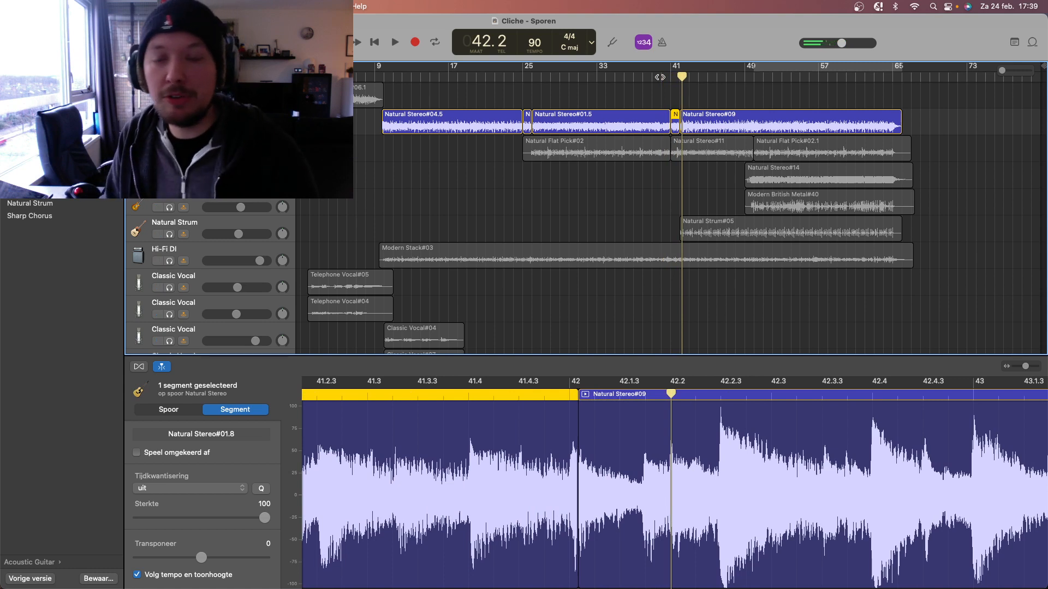
Select the Natural Stereo#04.8 region again and replay the soloed guitar from bar 24 beat 3 into bar 26, then stop.
click(525, 79)
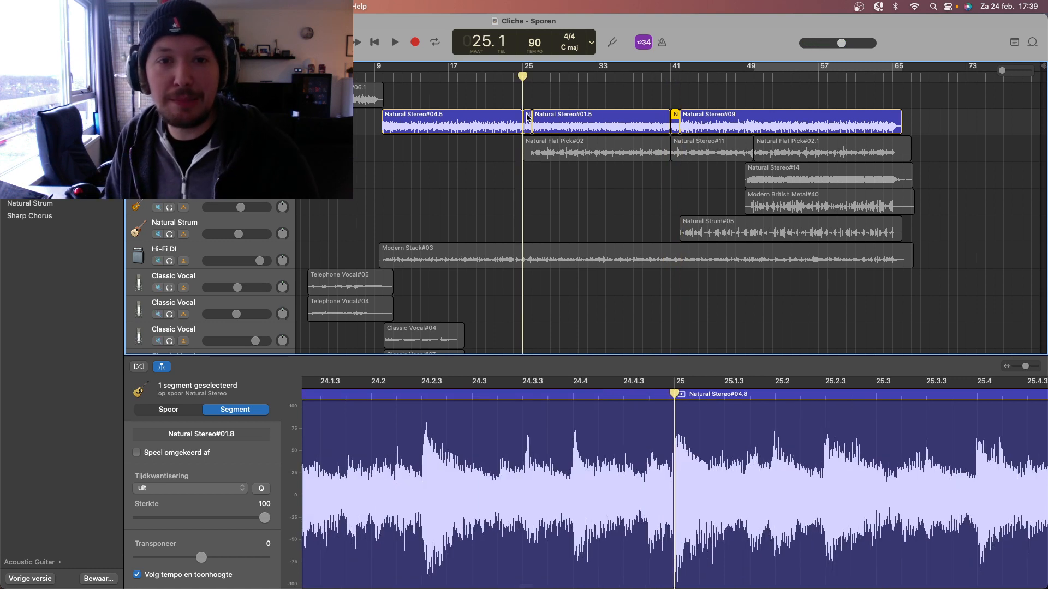
click(527, 117)
key(s)
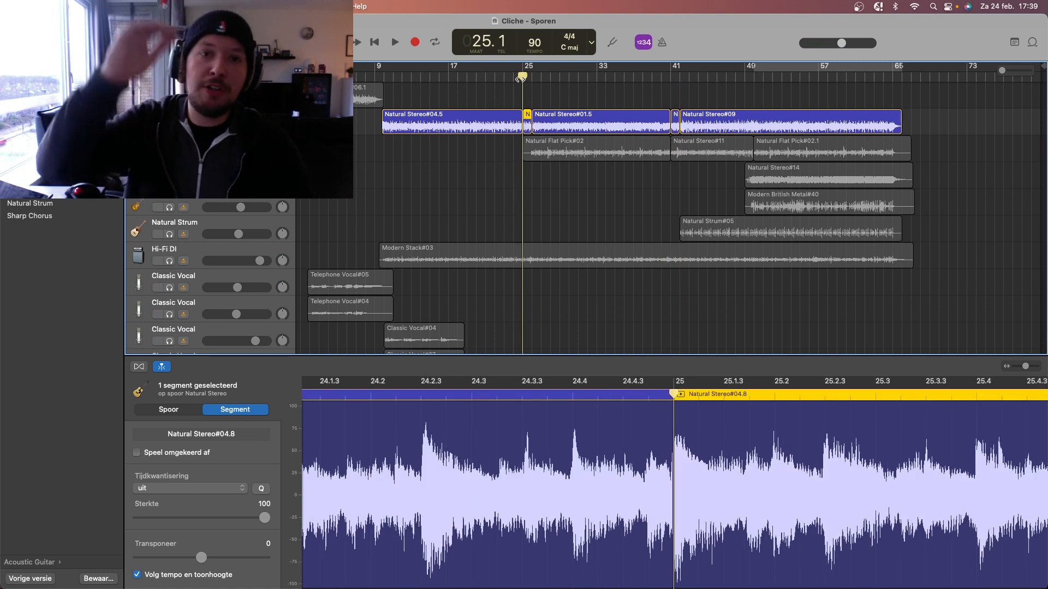
key(s)
click(517, 78)
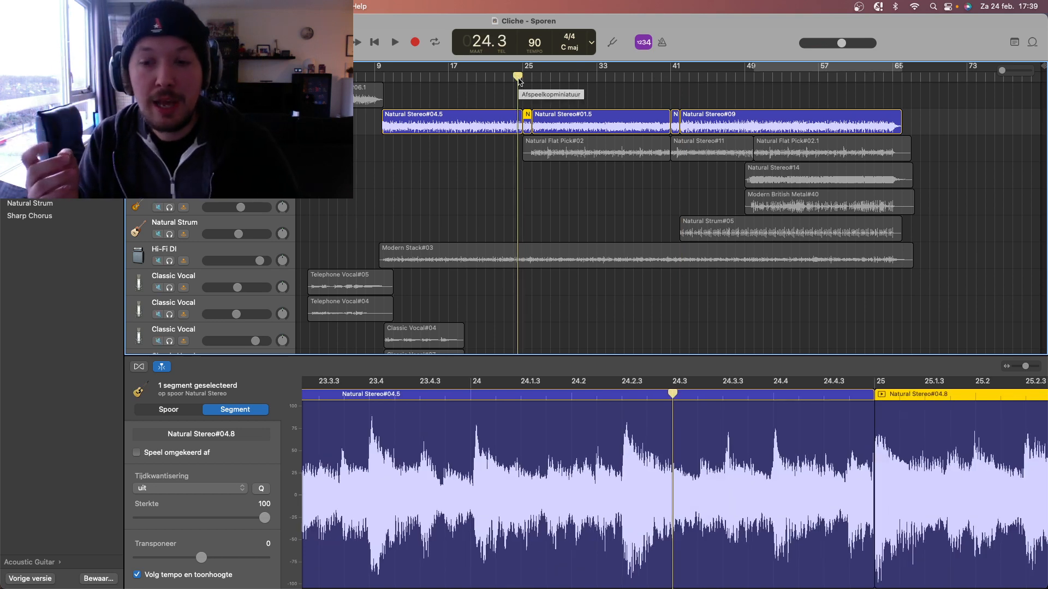
key(s)
key(space)
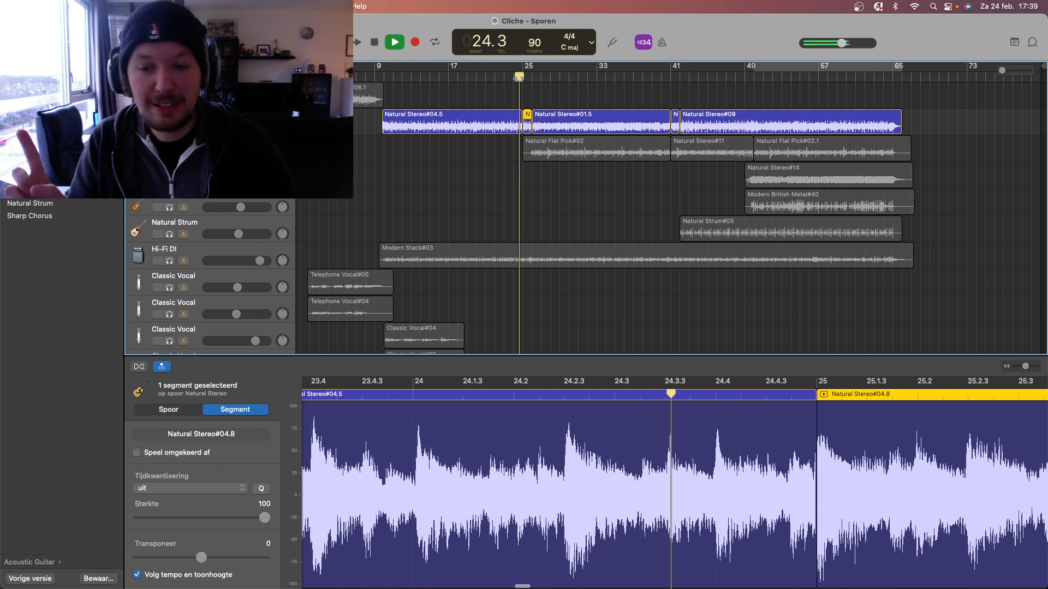
key(s)
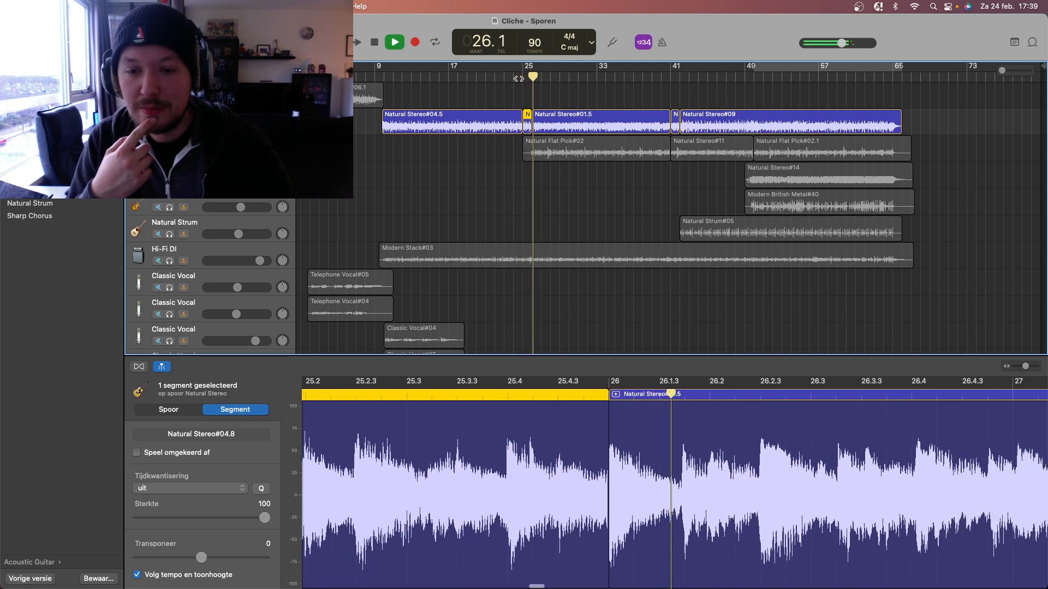
key(space)
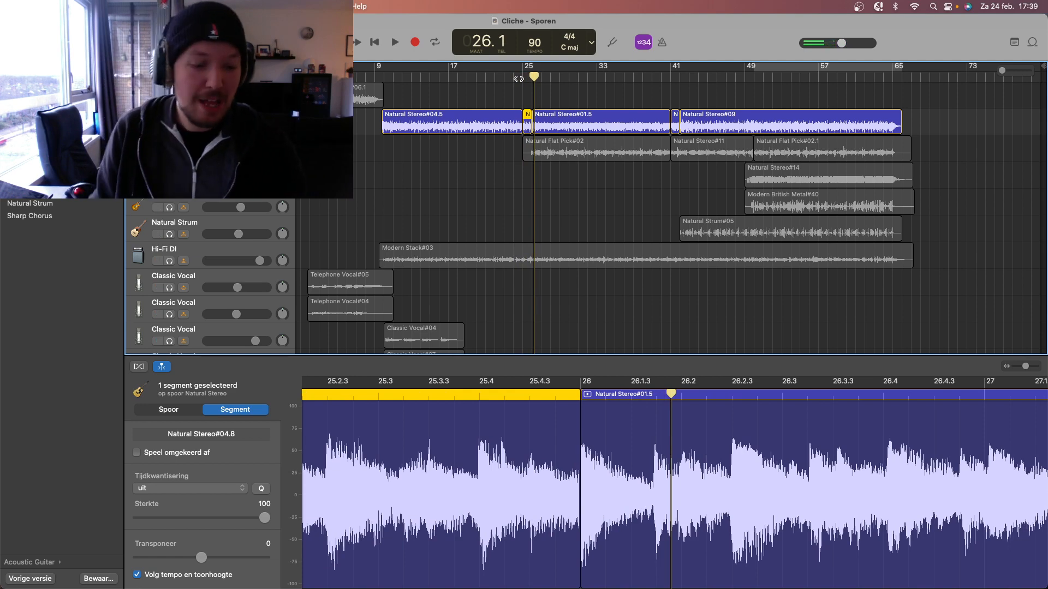
Turn off the solo on the Natural Stereo guitar track and bring the vocal, piano and string tracks into view.
key(s)
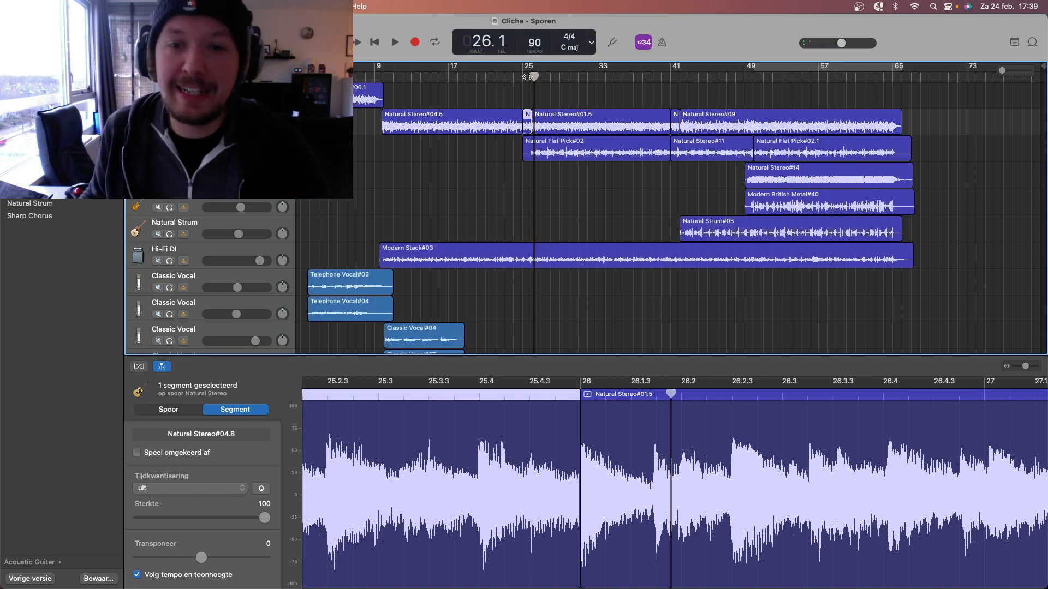
scroll(646, 173, down, 10)
scroll(646, 174, up, 9)
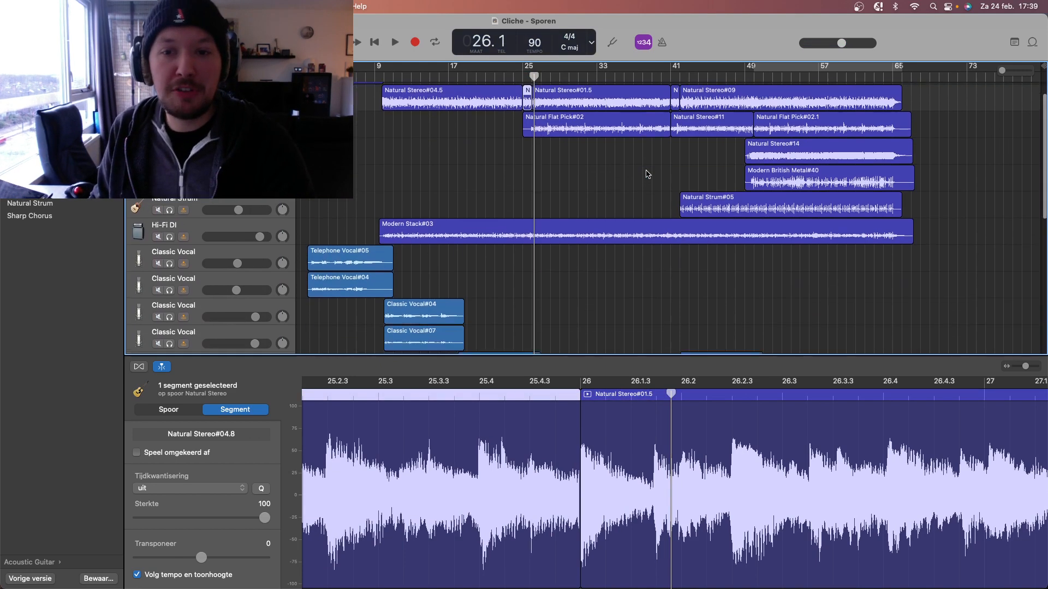
scroll(646, 173, down, 8)
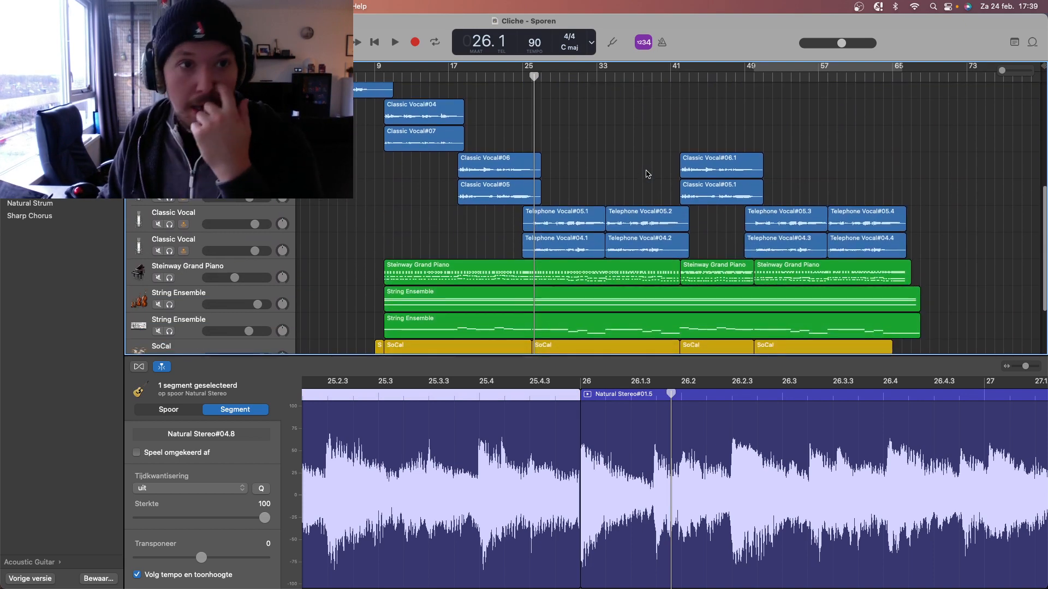
Show the volume automation on all tracks and close the audio editor.
key(a)
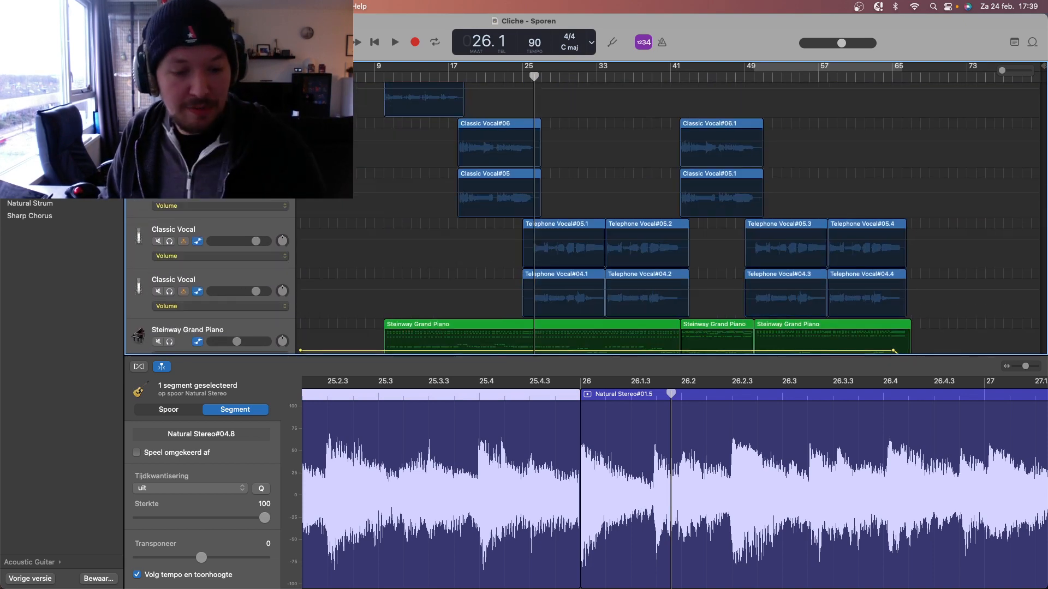
key(e)
scroll(565, 245, down, 3)
scroll(564, 246, up, 3)
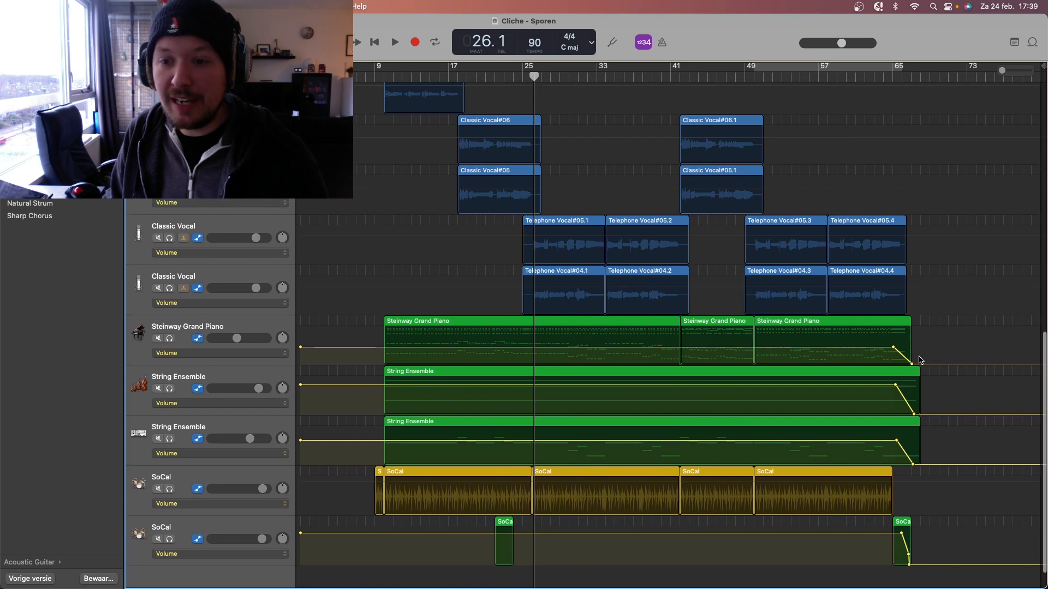
Examine the volume automation at the end of the song, around bar 65, across the guitar, Hi-Fi DI, piano, string and SoCal tracks.
scroll(918, 360, up, 12)
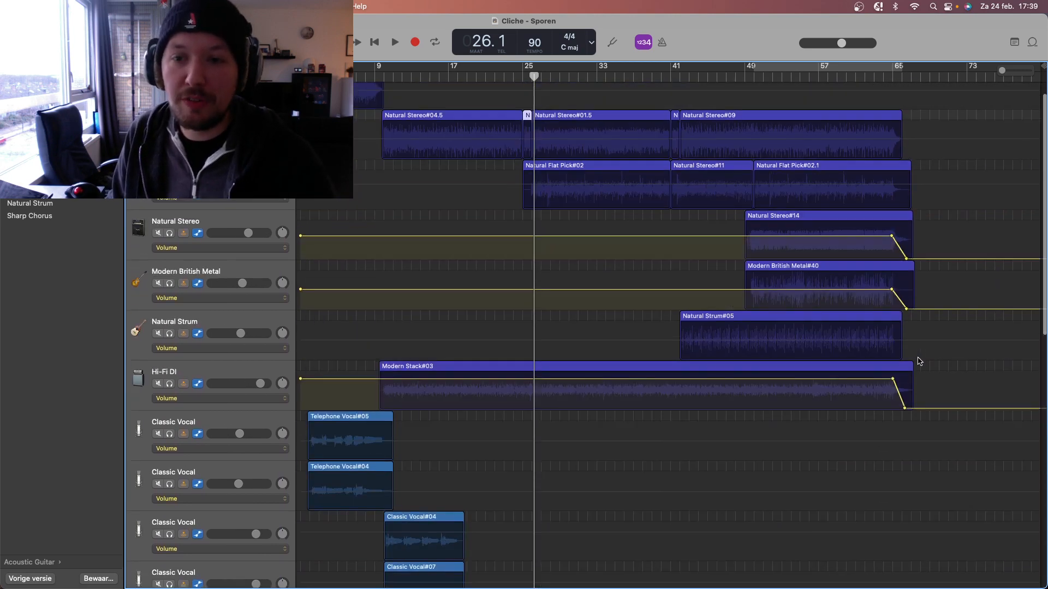
scroll(918, 360, up, 1)
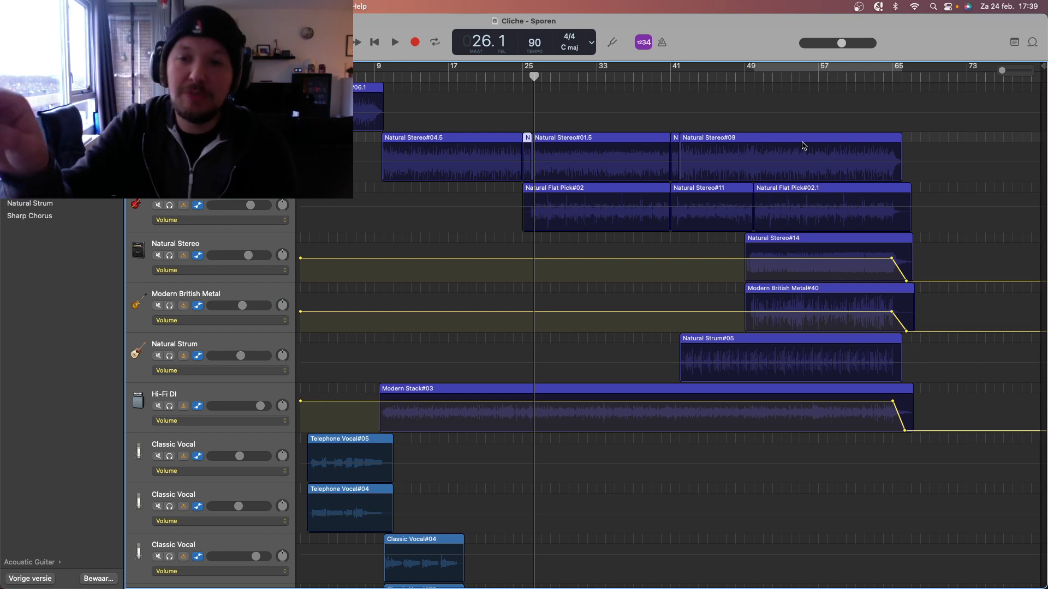
scroll(873, 218, down, 10)
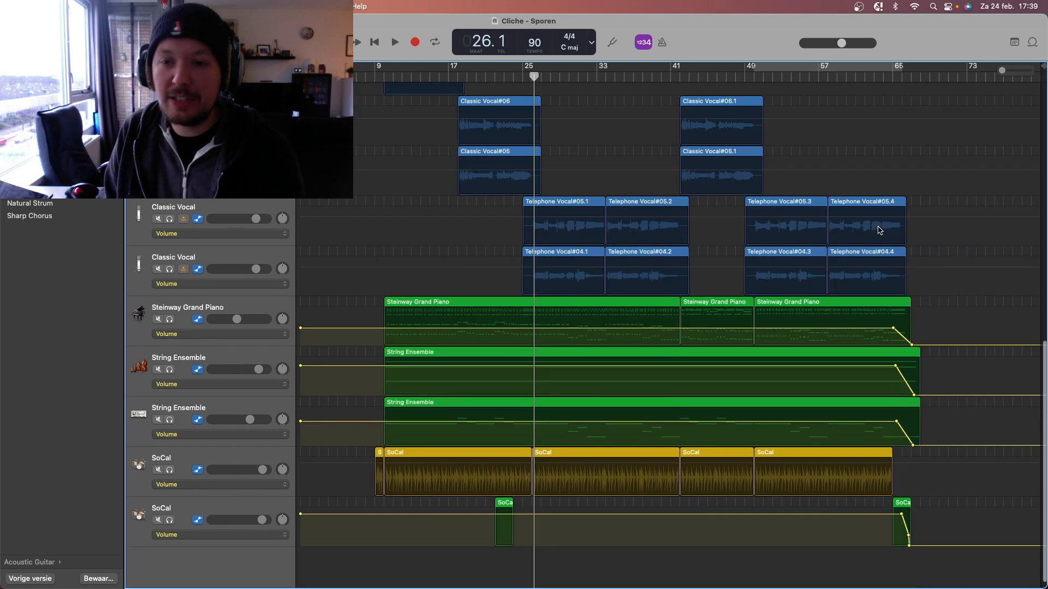
scroll(876, 251, up, 5)
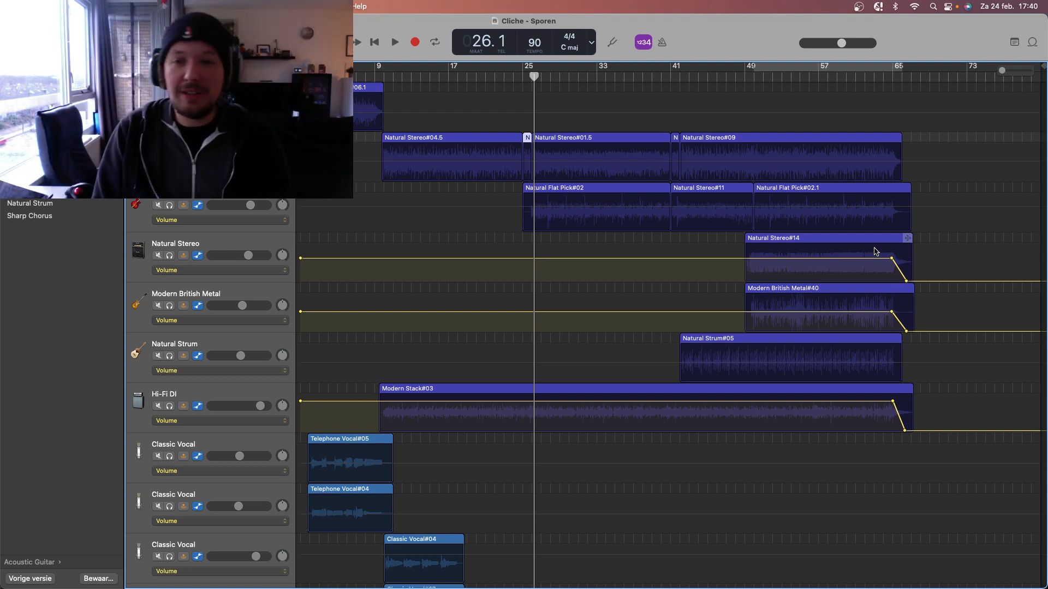
scroll(887, 373, down, 3)
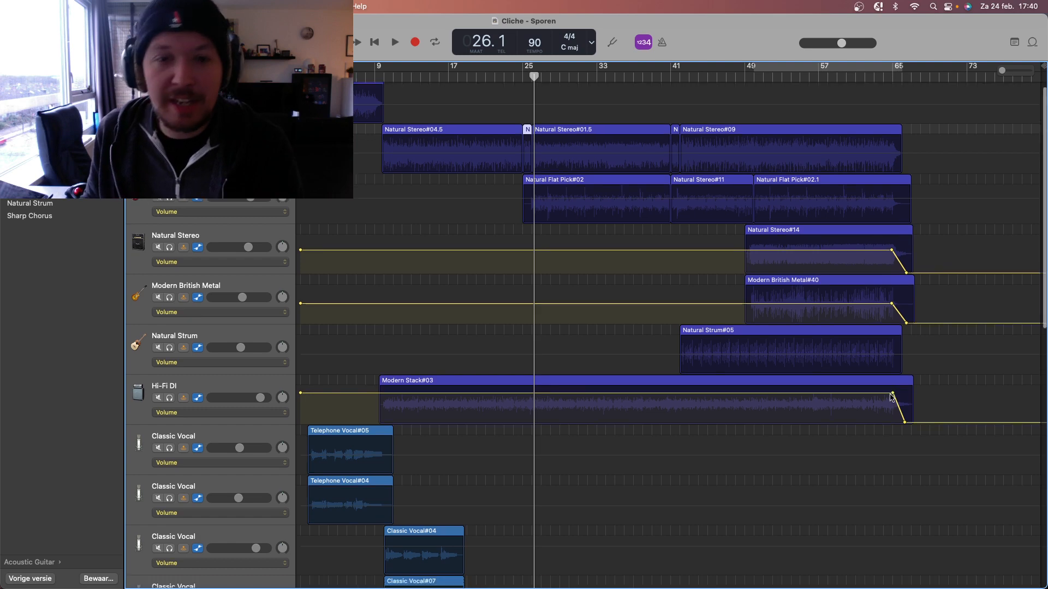
scroll(877, 362, down, 15)
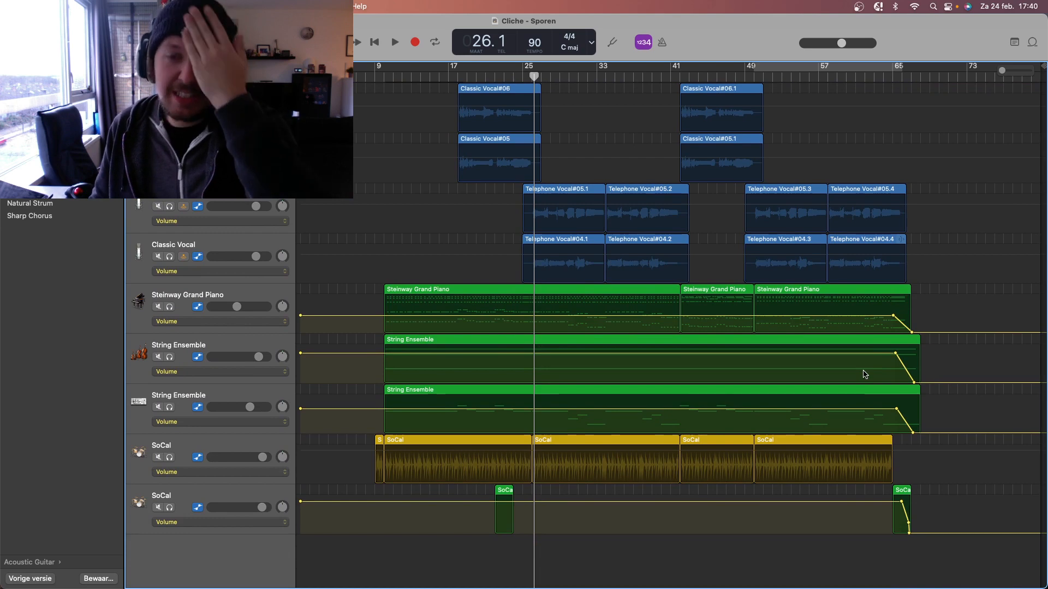
scroll(864, 374, up, 10)
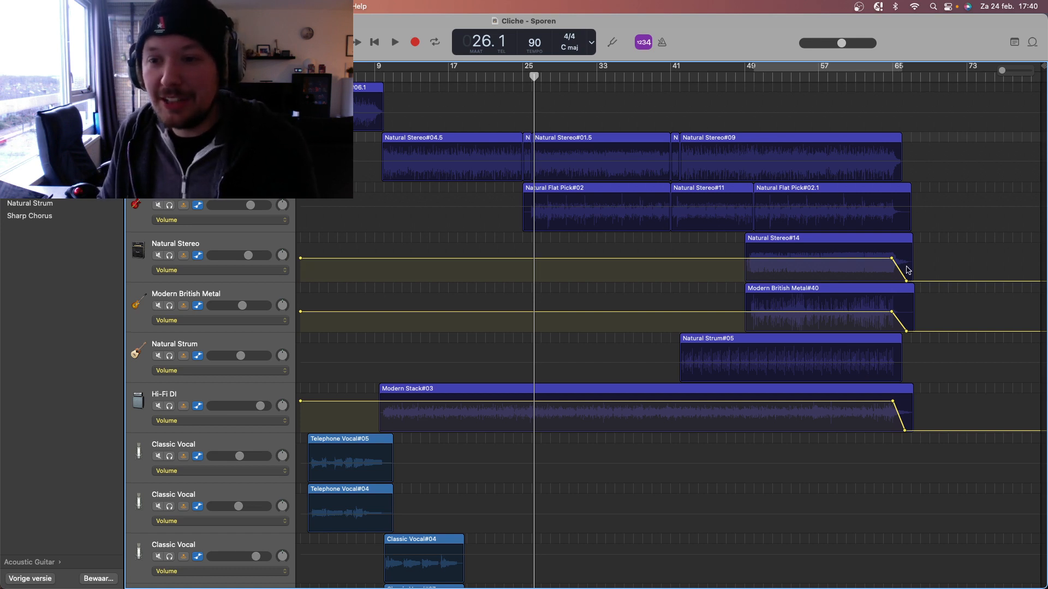
scroll(907, 270, down, 2)
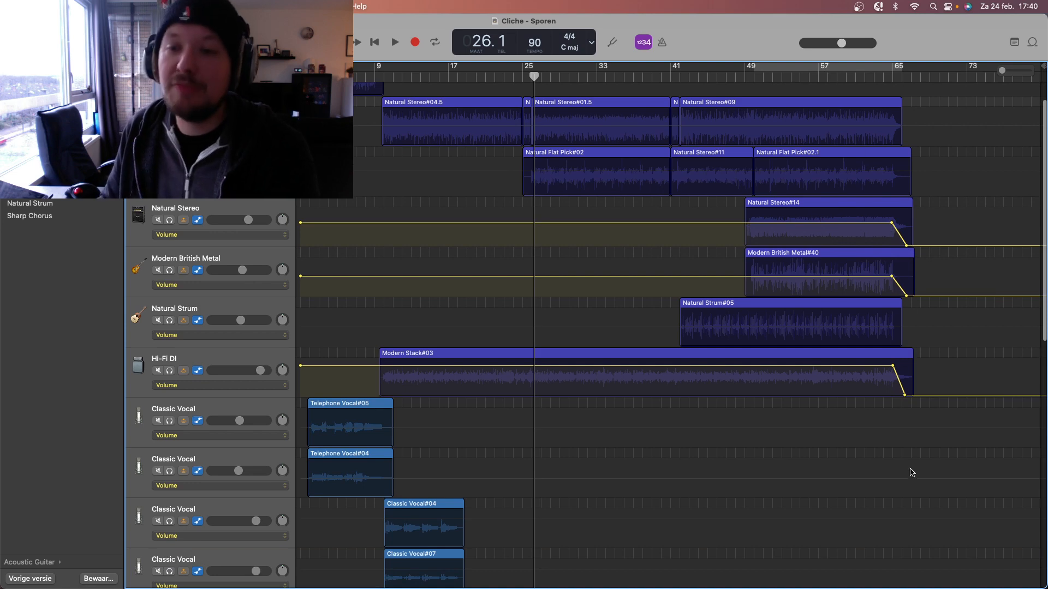
scroll(909, 467, down, 15)
scroll(906, 491, down, 8)
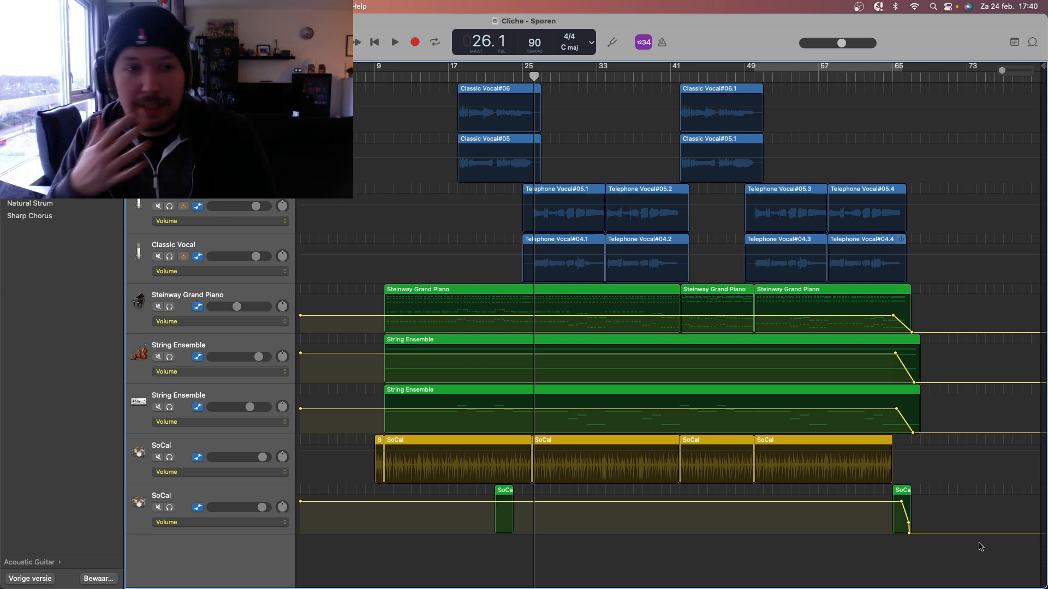
Hide the track automation and return to the overview of the whole arrangement.
key(super+Up)
key(super+Up)
key(super+Up)
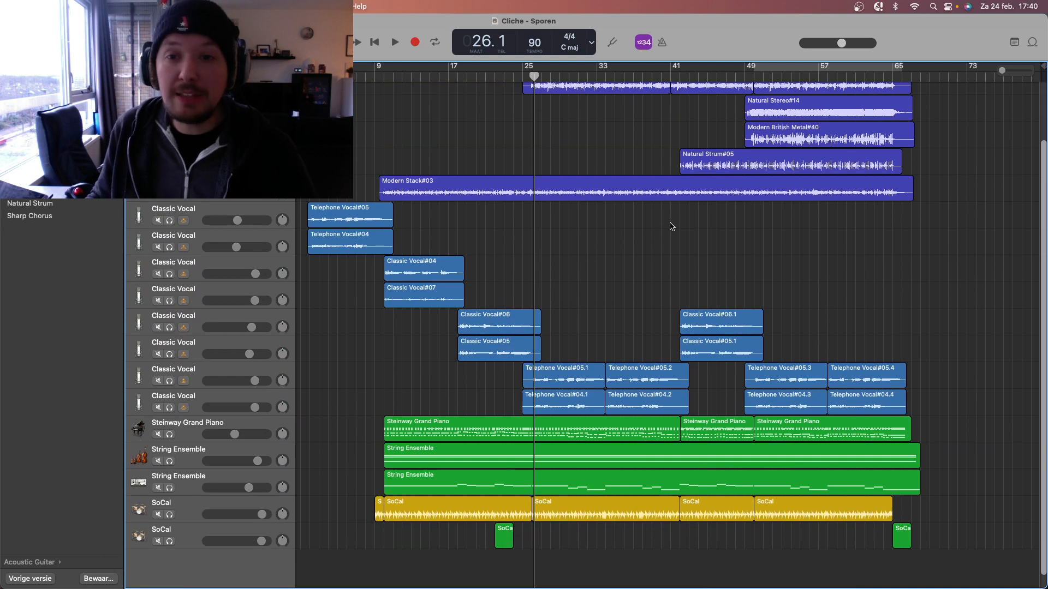
scroll(671, 226, up, 3)
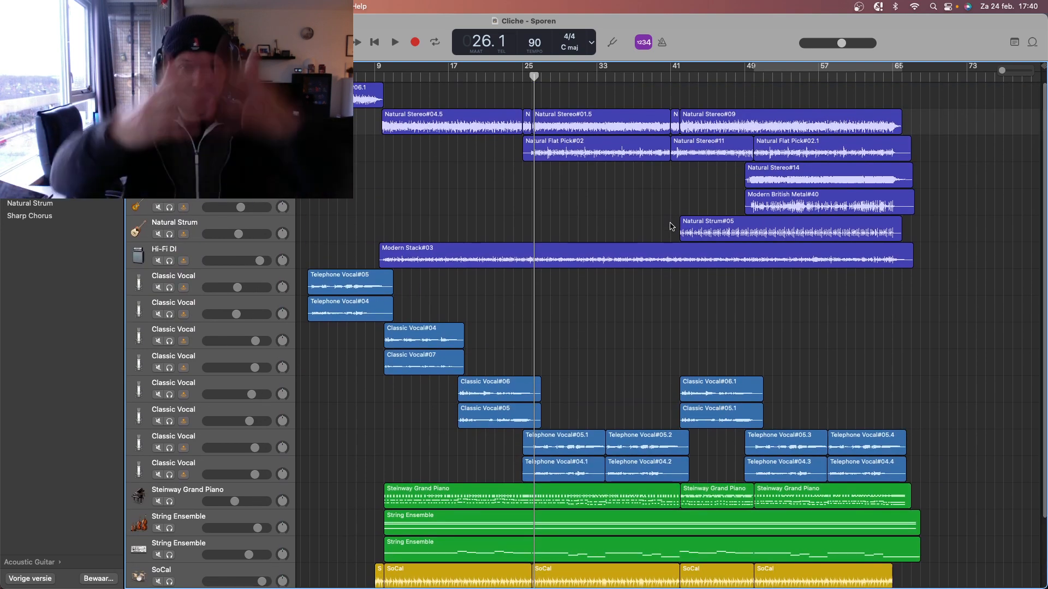